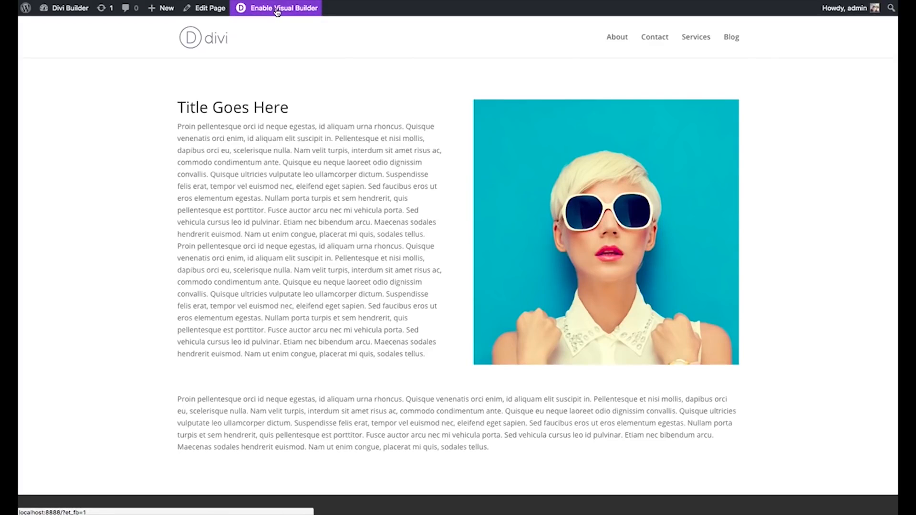
Step: Enable the Visual Builder on the page and look over its text, portrait and image sections
{"action": "left_click", "coordinate": [276, 10]}
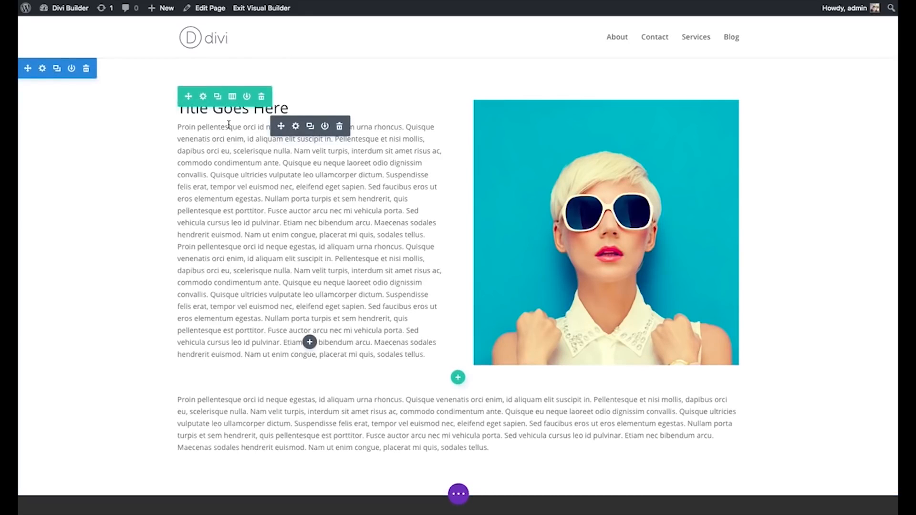
{"action": "scroll", "coordinate": [334, 239], "scroll_direction": "down", "scroll_amount": 3}
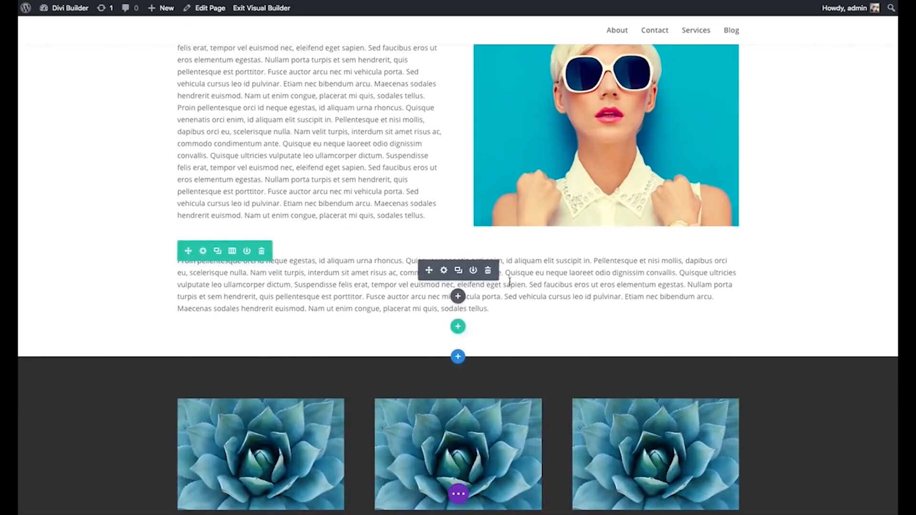
{"action": "scroll", "coordinate": [218, 258], "scroll_direction": "up", "scroll_amount": 3}
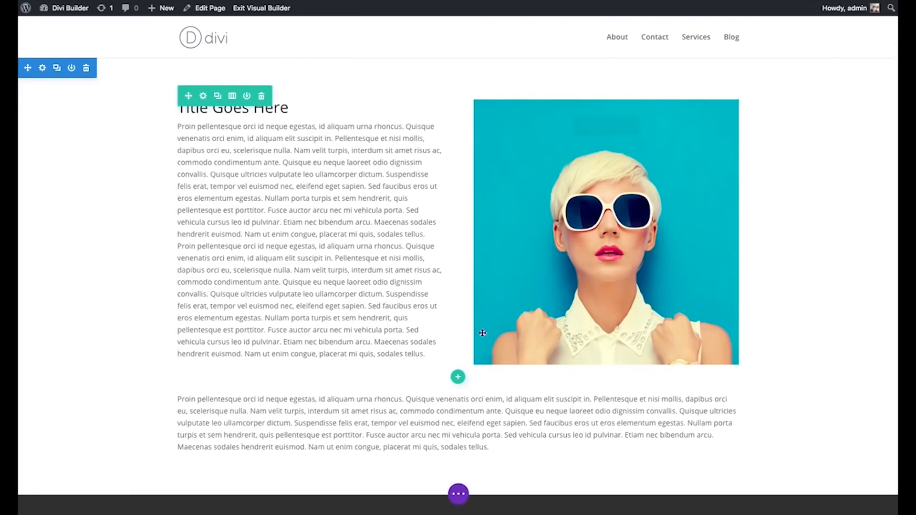
{"action": "scroll", "coordinate": [337, 276], "scroll_direction": "down", "scroll_amount": 1}
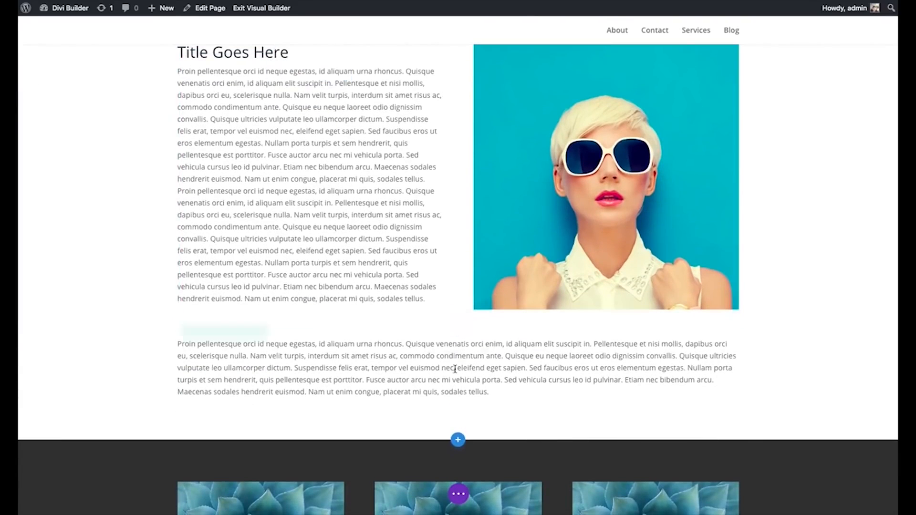
{"action": "scroll", "coordinate": [525, 239], "scroll_direction": "up", "scroll_amount": 1}
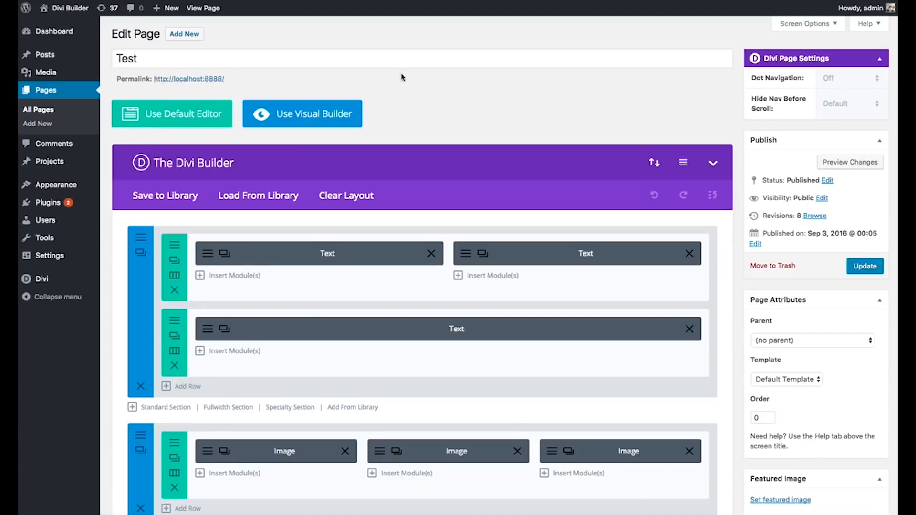
Step: Examine how the Test page's sections, rows and modules are laid out in the back-end Divi Builder
{"action": "scroll", "coordinate": [515, 98], "scroll_direction": "down", "scroll_amount": 1}
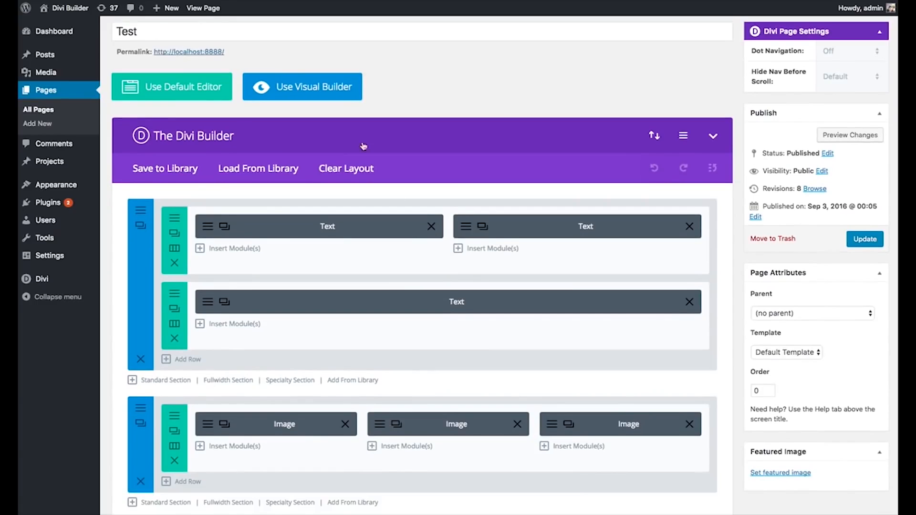
{"action": "scroll", "coordinate": [364, 146], "scroll_direction": "down", "scroll_amount": 2}
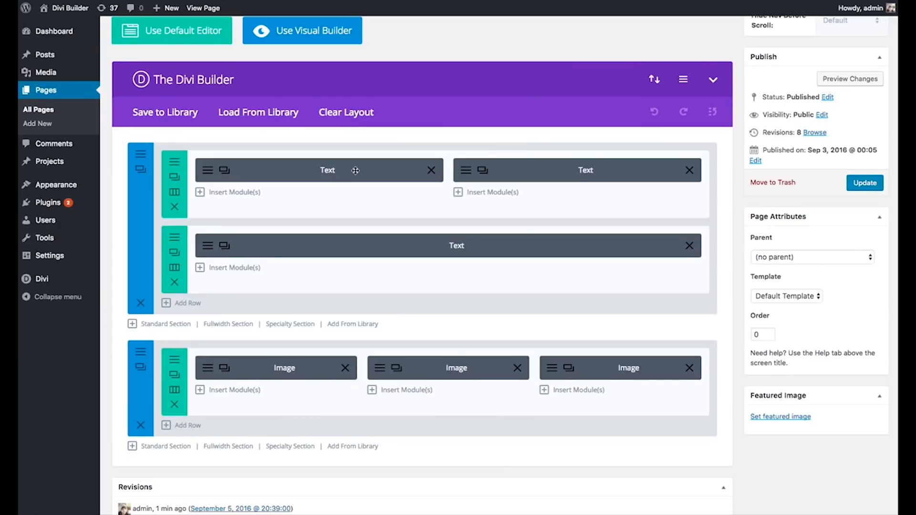
{"action": "mouse_move", "coordinate": [355, 170]}
{"action": "left_mouse_down"}
{"action": "mouse_move", "coordinate": [377, 171]}
{"action": "mouse_move", "coordinate": [362, 170]}
{"action": "left_mouse_up"}
{"action": "left_click_drag", "start_coordinate": [561, 175], "coordinate": [565, 179]}
{"action": "scroll", "coordinate": [592, 207], "scroll_direction": "up", "scroll_amount": 2}
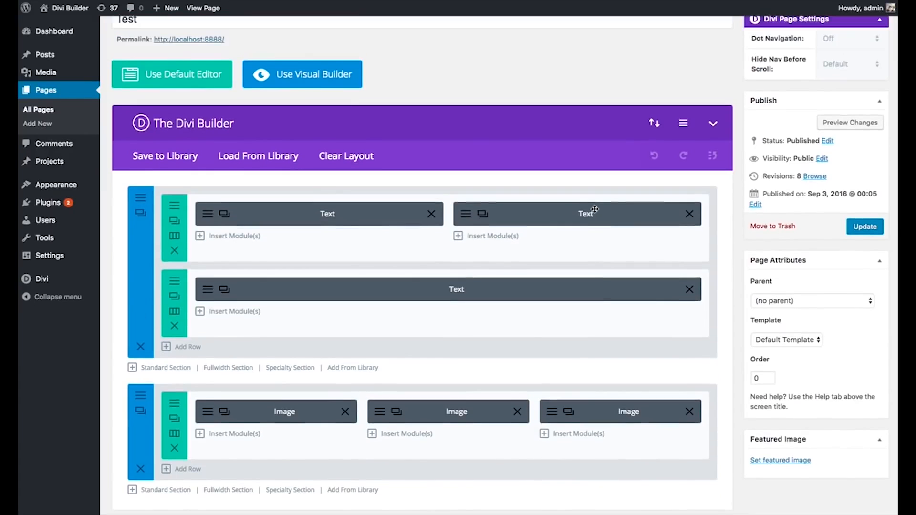
{"action": "scroll", "coordinate": [594, 208], "scroll_direction": "down", "scroll_amount": 1}
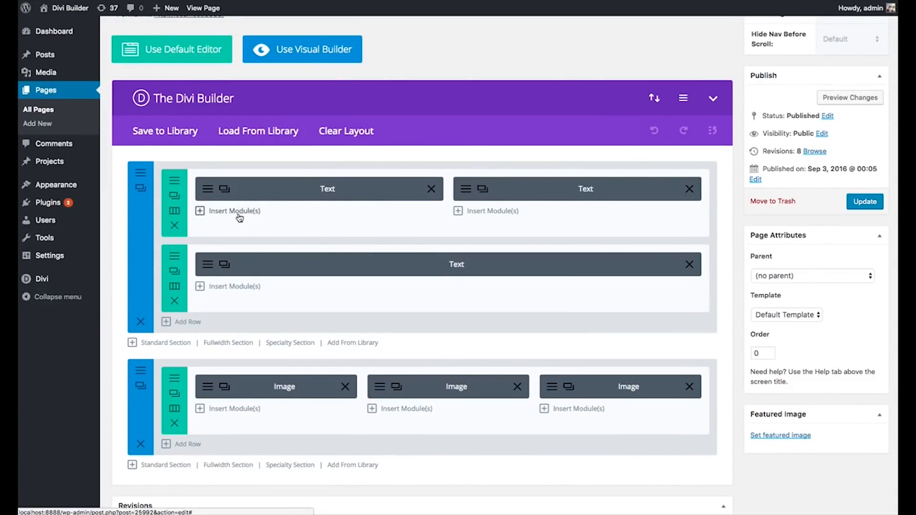
Step: Review the settings of the first Text module in the top row, then save and exit them
{"action": "left_click", "coordinate": [208, 190]}
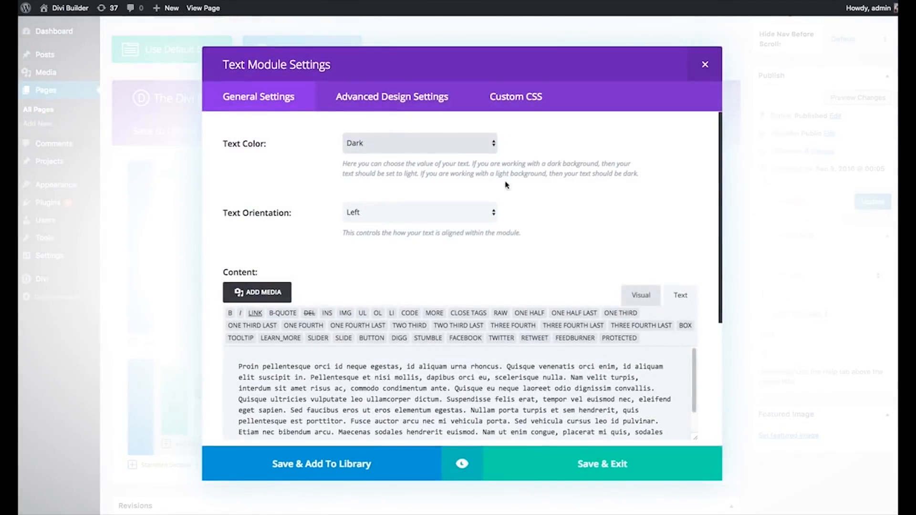
{"action": "left_click", "coordinate": [597, 461]}
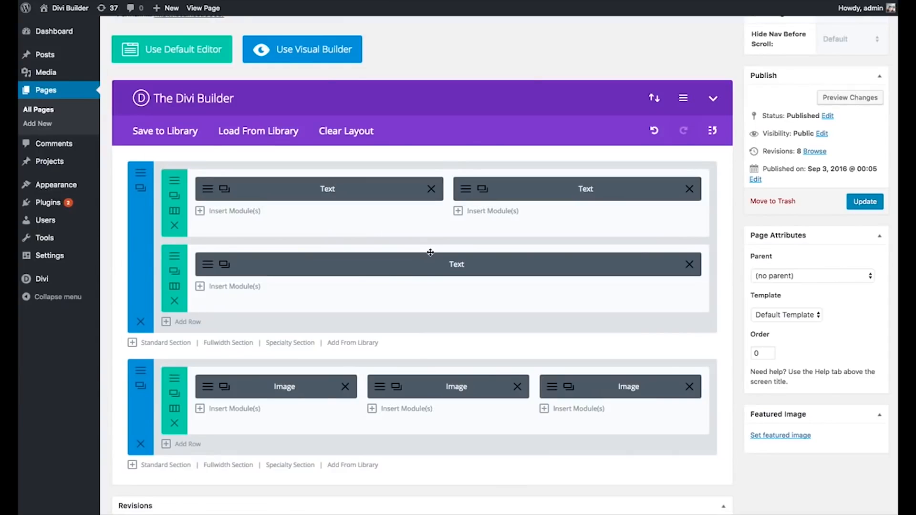
{"action": "scroll", "coordinate": [427, 255], "scroll_direction": "up", "scroll_amount": 2}
{"action": "scroll", "coordinate": [421, 262], "scroll_direction": "down", "scroll_amount": 2}
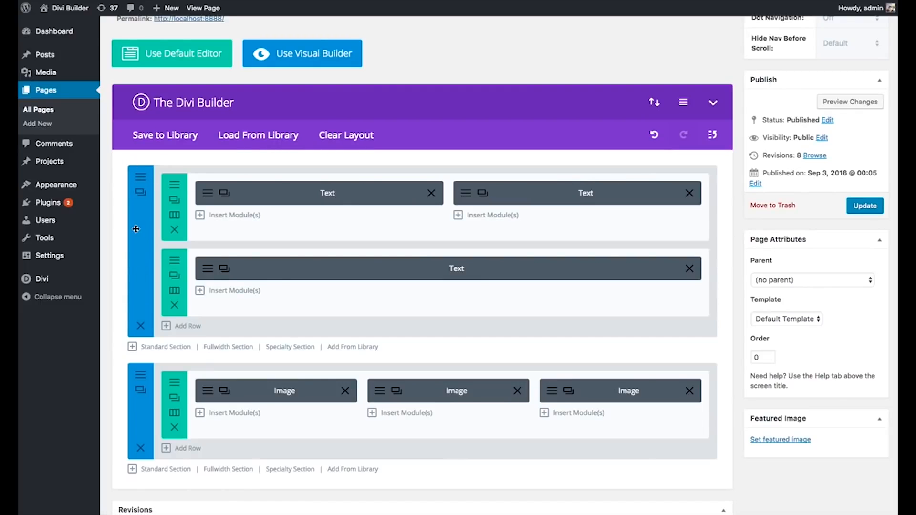
{"action": "left_click_drag", "start_coordinate": [132, 223], "coordinate": [143, 228]}
{"action": "left_click_drag", "start_coordinate": [258, 232], "coordinate": [261, 232]}
{"action": "left_click_drag", "start_coordinate": [317, 310], "coordinate": [372, 226]}
{"action": "scroll", "coordinate": [415, 325], "scroll_direction": "up", "scroll_amount": 3}
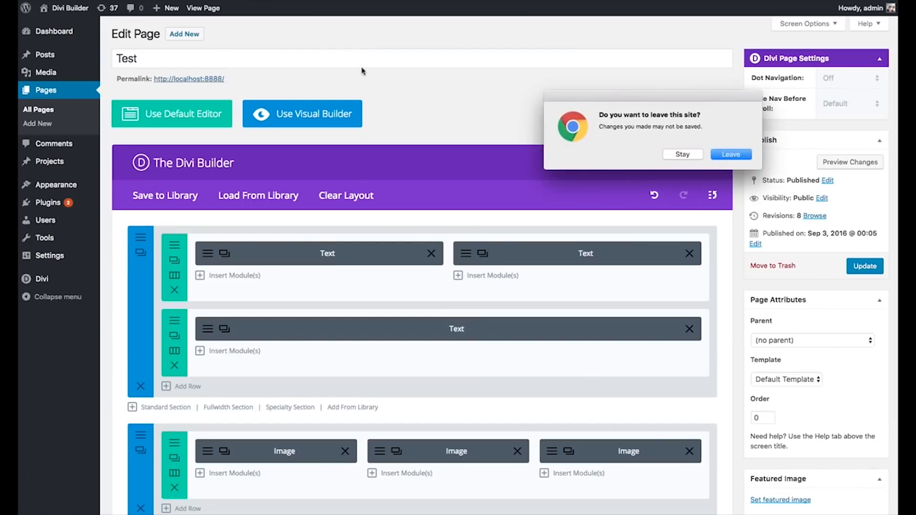
Step: Leave the page editor without saving, then reopen the page in the back-end editor and check its module layout
{"action": "left_click", "coordinate": [713, 152]}
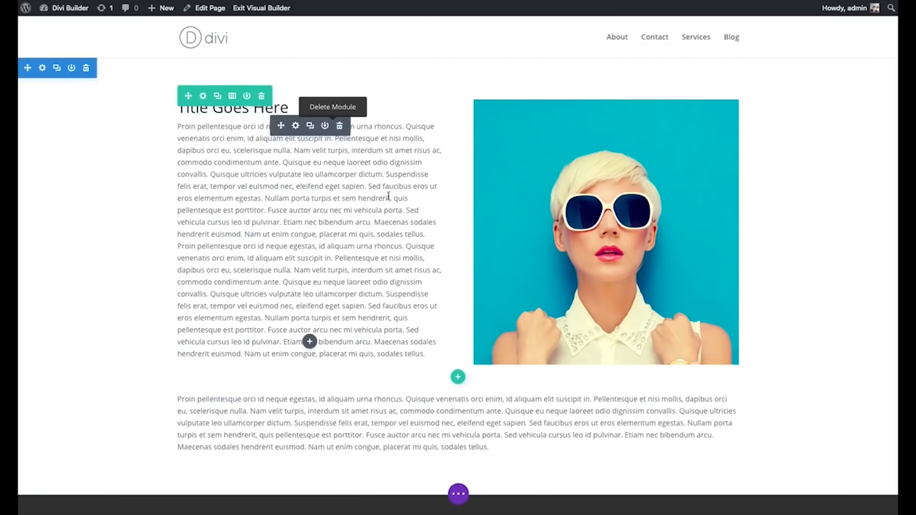
{"action": "left_click", "coordinate": [210, 16]}
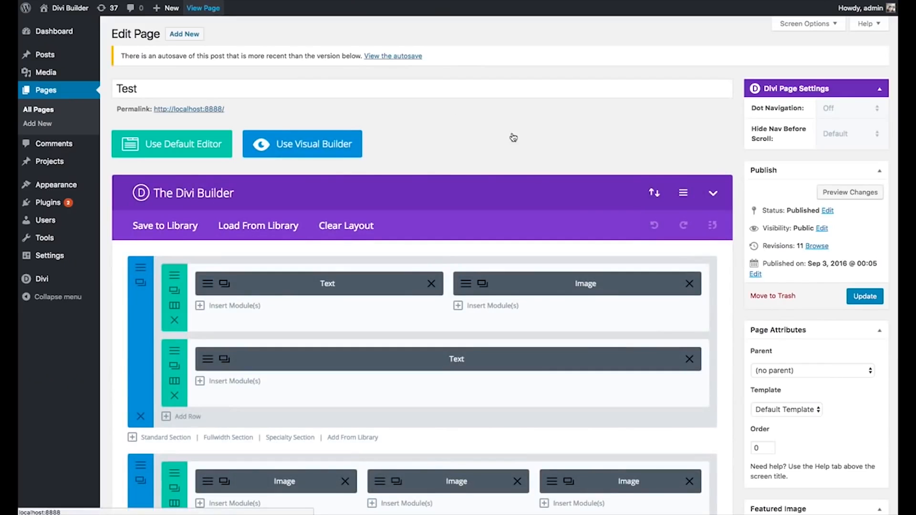
{"action": "scroll", "coordinate": [597, 253], "scroll_direction": "down", "scroll_amount": 3}
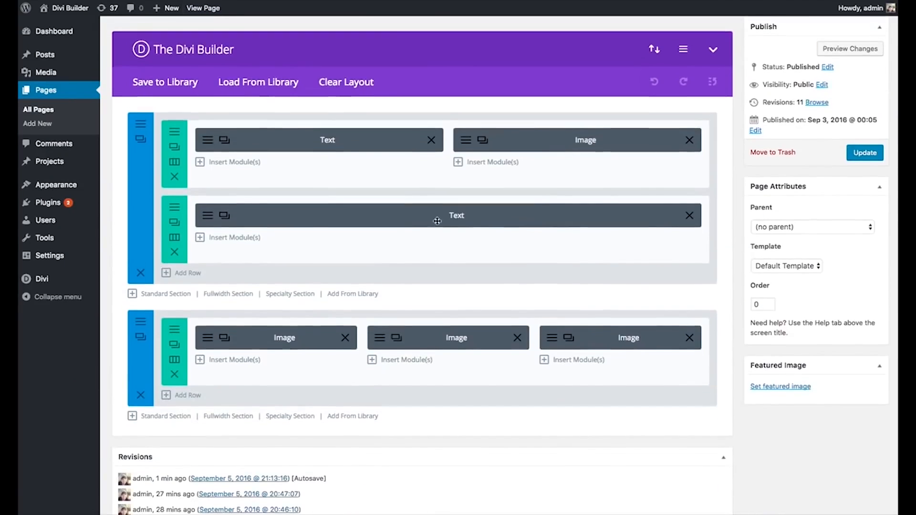
{"action": "scroll", "coordinate": [470, 256], "scroll_direction": "up", "scroll_amount": 3}
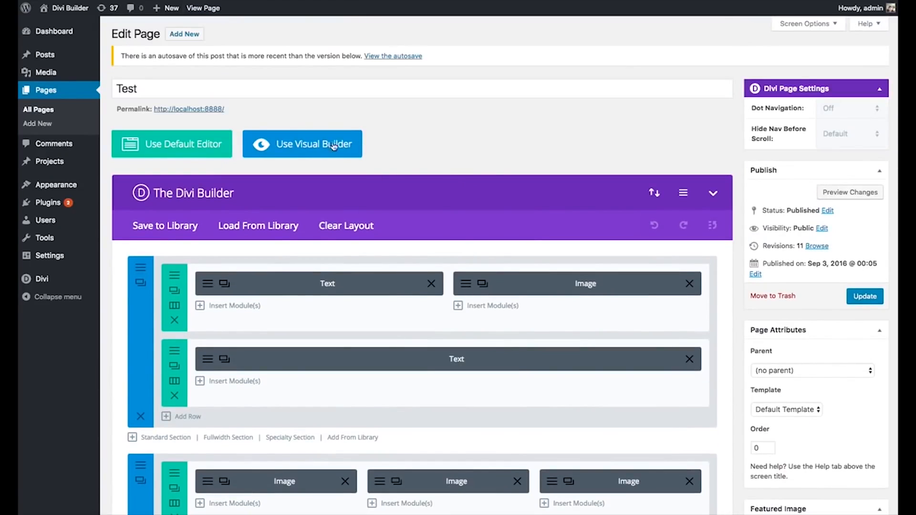
Step: Launch the Visual Builder and look through the first section's General settings, then accept and close them
{"action": "left_click", "coordinate": [309, 149]}
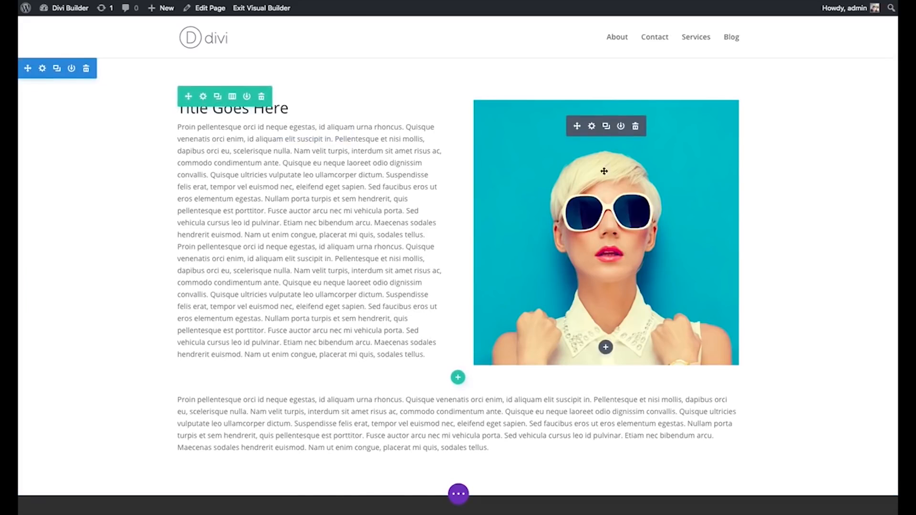
{"action": "left_click", "coordinate": [42, 70]}
{"action": "left_click_drag", "start_coordinate": [108, 44], "coordinate": [288, 90]}
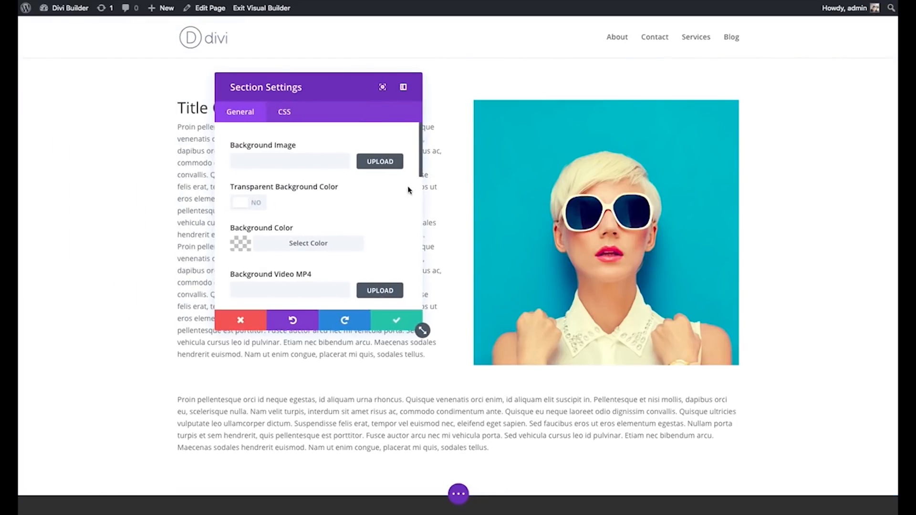
{"action": "scroll", "coordinate": [410, 190], "scroll_direction": "down", "scroll_amount": 2}
{"action": "scroll", "coordinate": [408, 190], "scroll_direction": "down", "scroll_amount": 8}
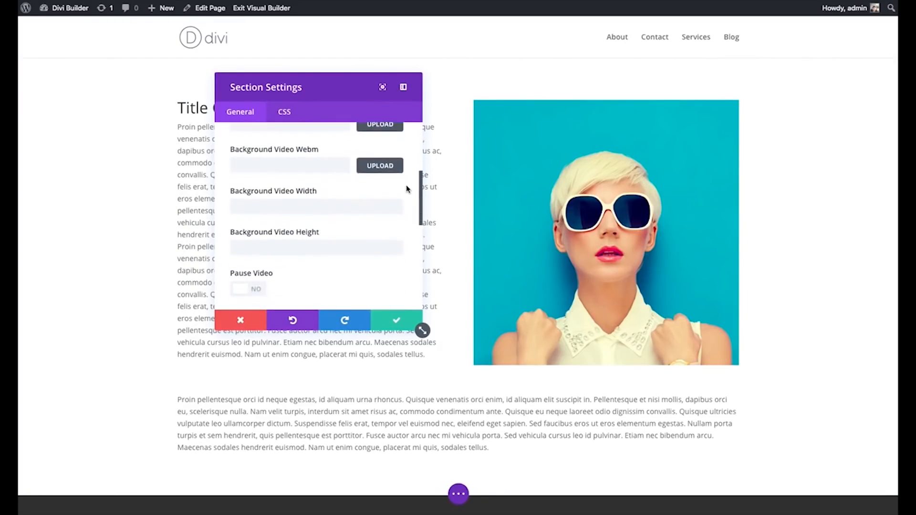
{"action": "scroll", "coordinate": [406, 190], "scroll_direction": "up", "scroll_amount": 5}
{"action": "scroll", "coordinate": [406, 190], "scroll_direction": "up", "scroll_amount": 4}
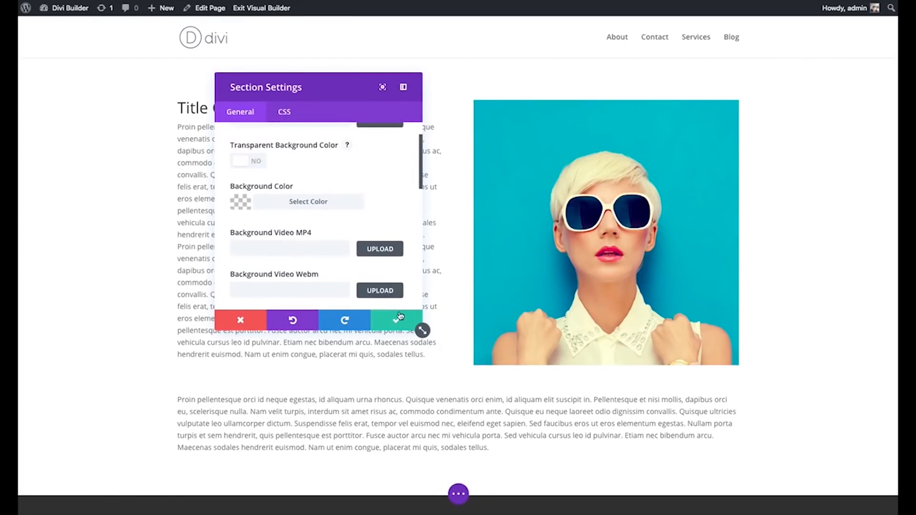
{"action": "left_click", "coordinate": [397, 320]}
Step: Duplicate the first section of the page, then delete the duplicate
{"action": "mouse_move", "coordinate": [90, 108]}
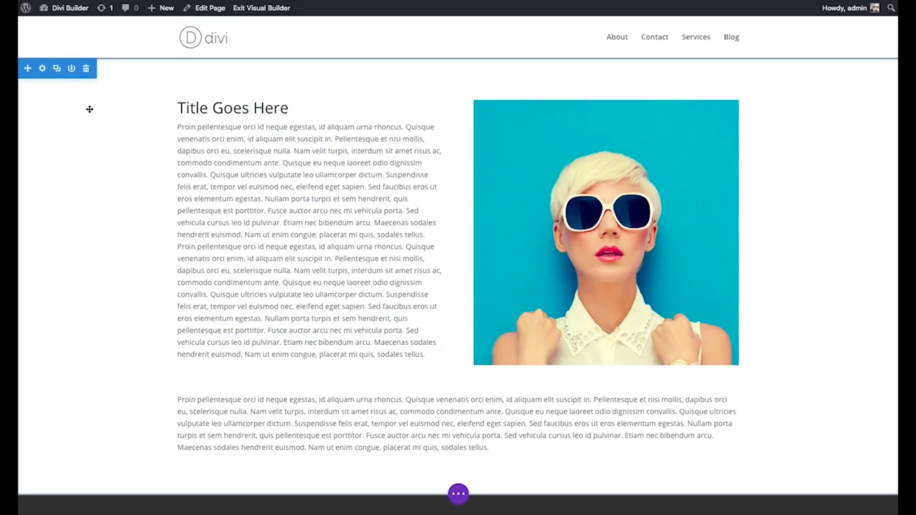
{"action": "left_click", "coordinate": [57, 70]}
{"action": "scroll", "coordinate": [460, 269], "scroll_direction": "down", "scroll_amount": 8}
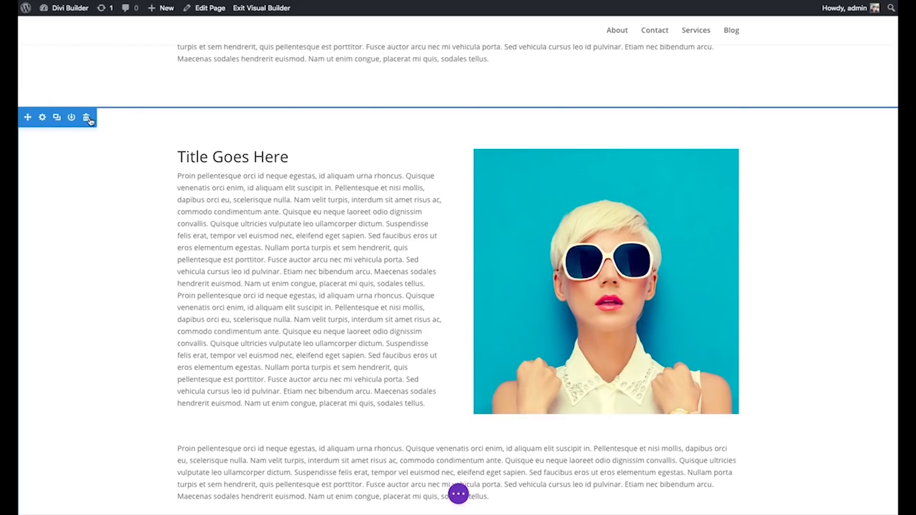
{"action": "left_click", "coordinate": [86, 120]}
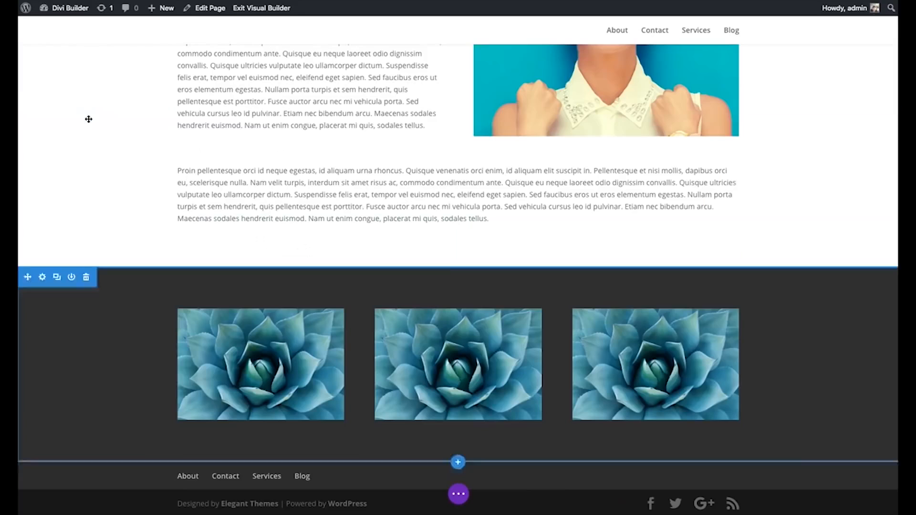
{"action": "scroll", "coordinate": [307, 191], "scroll_direction": "up", "scroll_amount": 3}
{"action": "scroll", "coordinate": [307, 191], "scroll_direction": "up", "scroll_amount": 2}
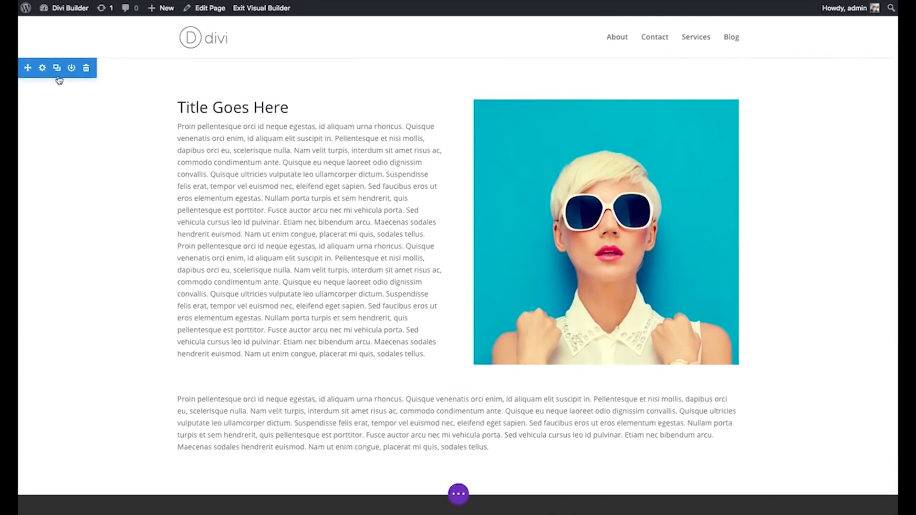
Step: Move the title and portrait row below the full-width text row, then move it back above
{"action": "scroll", "coordinate": [443, 229], "scroll_direction": "down", "scroll_amount": 4}
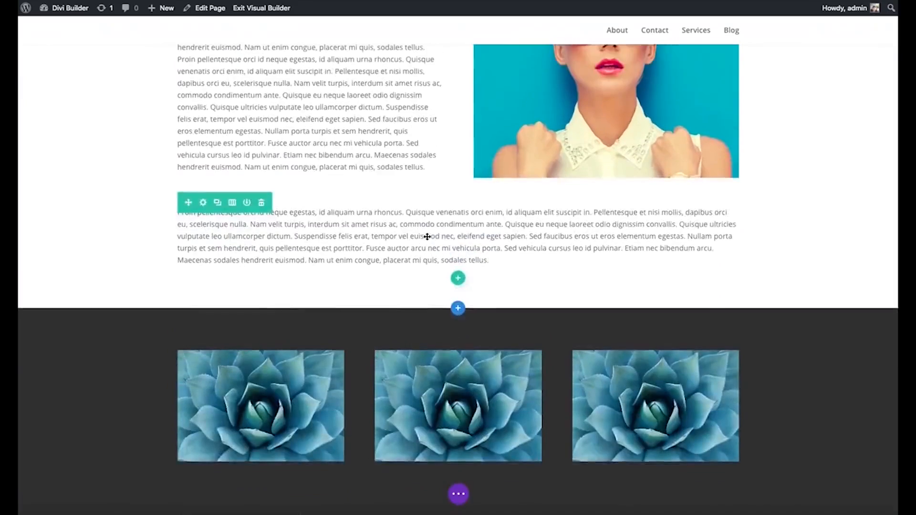
{"action": "scroll", "coordinate": [429, 236], "scroll_direction": "up", "scroll_amount": 4}
{"action": "mouse_move", "coordinate": [205, 102]}
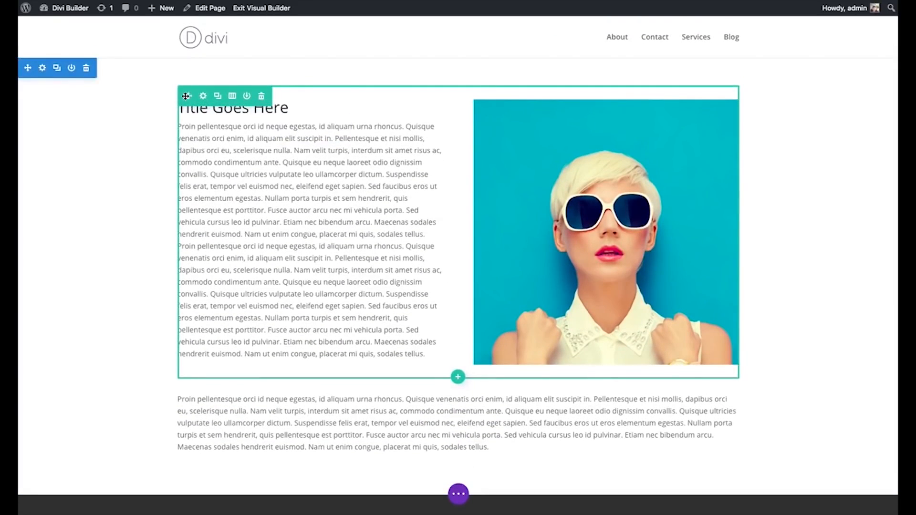
{"action": "left_click_drag", "start_coordinate": [187, 94], "coordinate": [393, 377]}
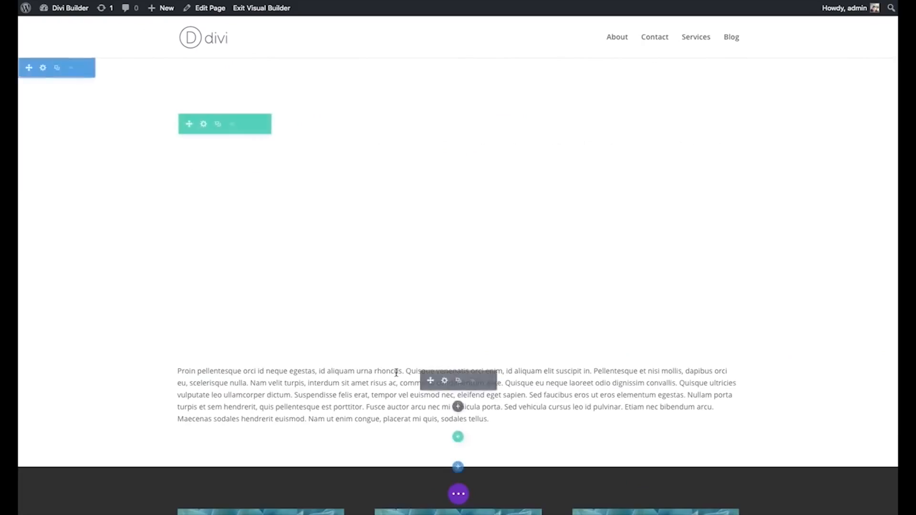
{"action": "scroll", "coordinate": [215, 310], "scroll_direction": "down", "scroll_amount": 2}
{"action": "left_click_drag", "start_coordinate": [183, 292], "coordinate": [217, 95]}
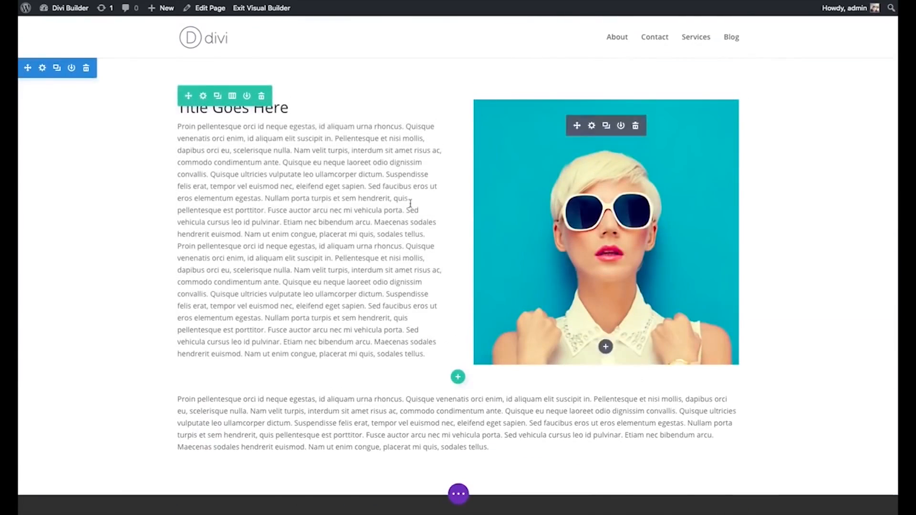
Step: Open the title and portrait row's settings, make the settings window taller and dock it along the page's left edge
{"action": "left_click", "coordinate": [203, 97]}
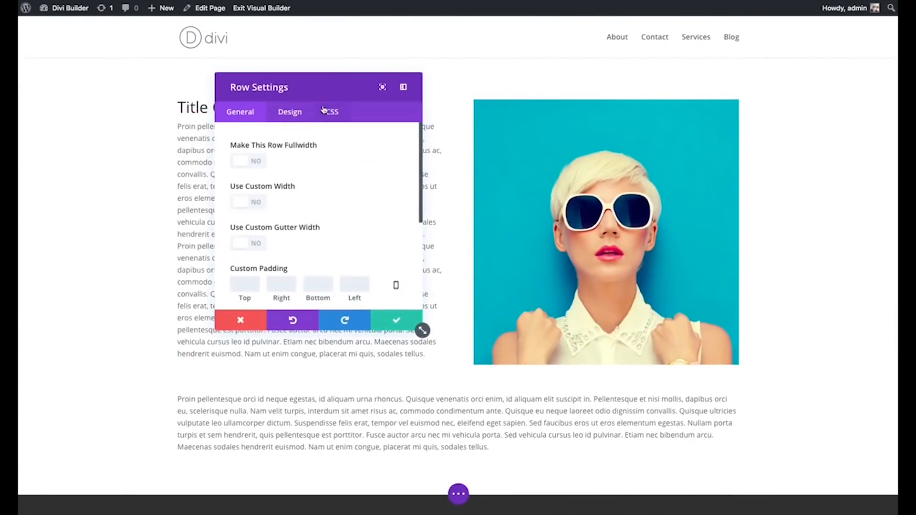
{"action": "left_click_drag", "start_coordinate": [332, 86], "coordinate": [225, 62]}
{"action": "left_click_drag", "start_coordinate": [315, 309], "coordinate": [315, 363]}
{"action": "left_click_drag", "start_coordinate": [200, 69], "coordinate": [371, 91]}
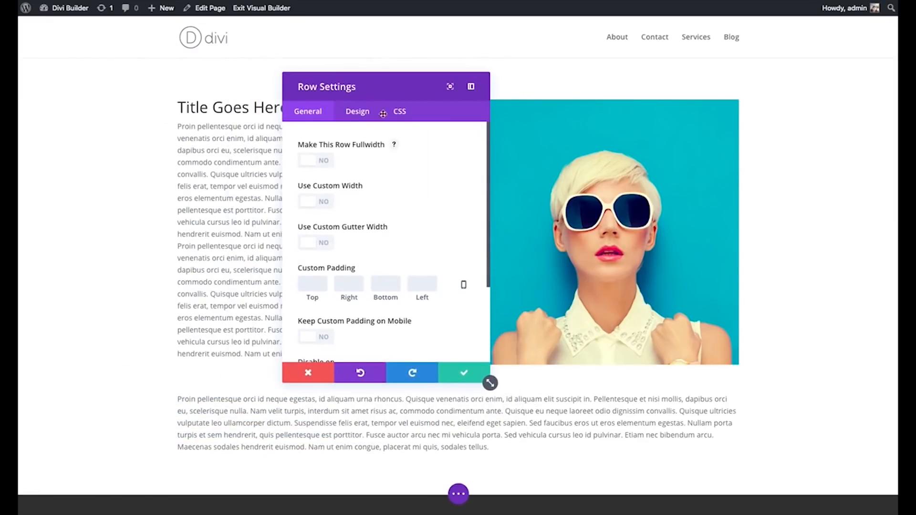
{"action": "left_click_drag", "start_coordinate": [489, 383], "coordinate": [517, 384]}
{"action": "left_click_drag", "start_coordinate": [372, 89], "coordinate": [20, 79]}
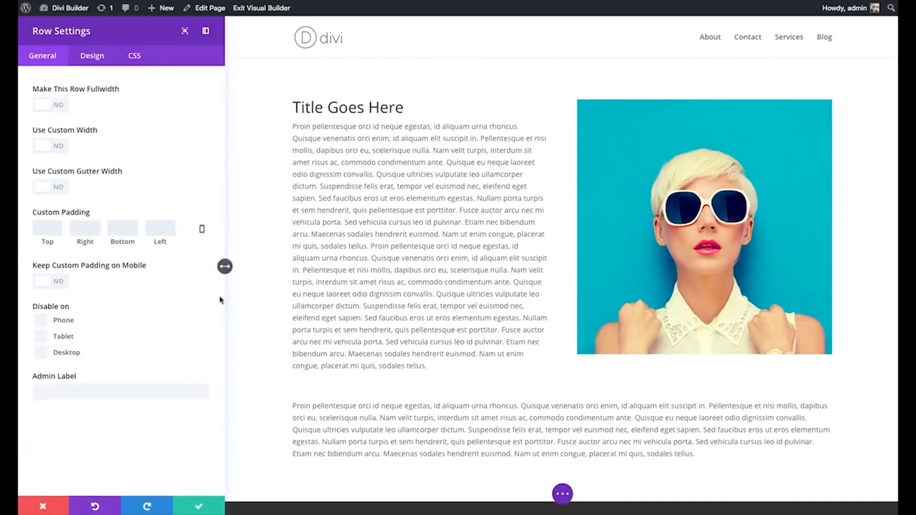
Step: Undock the Row Settings window, expand it to the large view, then restore it as a floating window over the text column
{"action": "mouse_move", "coordinate": [222, 266]}
{"action": "left_mouse_down"}
{"action": "mouse_move", "coordinate": [374, 268]}
{"action": "mouse_move", "coordinate": [225, 267]}
{"action": "left_mouse_up"}
{"action": "left_click_drag", "start_coordinate": [97, 27], "coordinate": [407, 142]}
{"action": "left_click", "coordinate": [491, 143]}
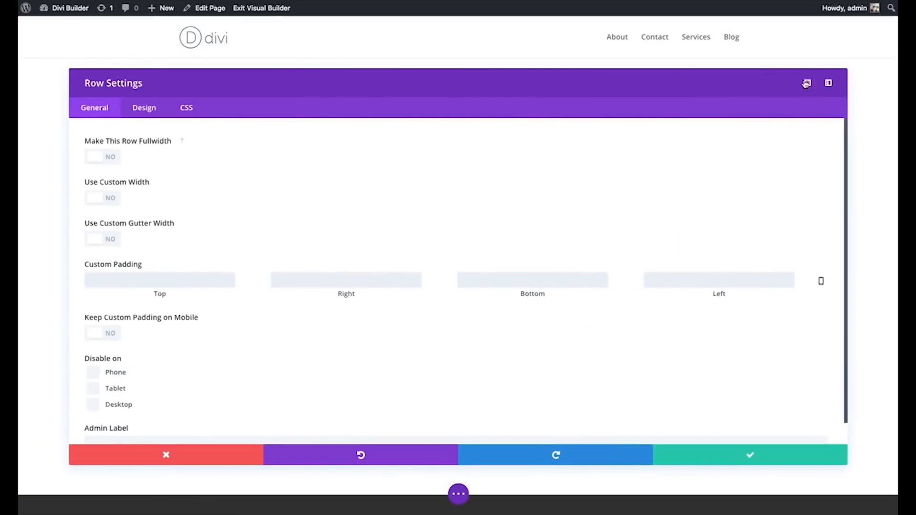
{"action": "left_click", "coordinate": [808, 82]}
{"action": "left_click_drag", "start_coordinate": [197, 95], "coordinate": [221, 90]}
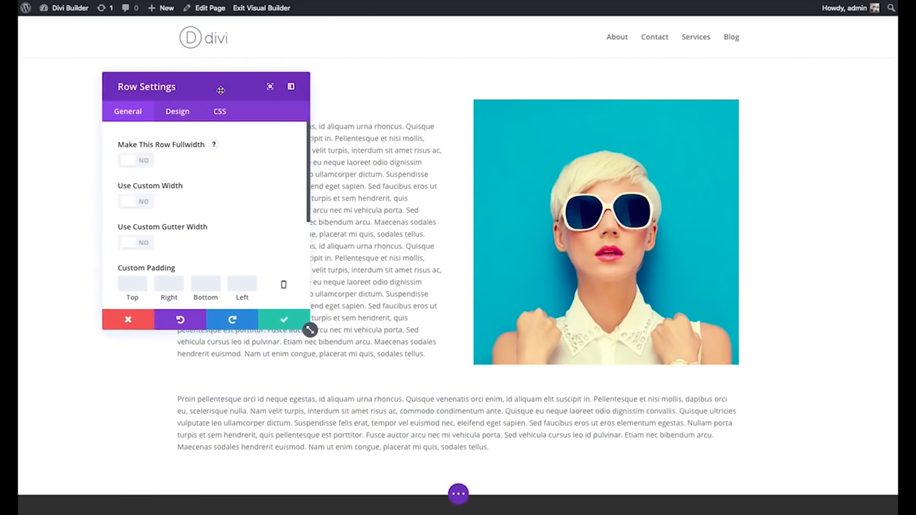
{"action": "left_click_drag", "start_coordinate": [219, 91], "coordinate": [269, 93]}
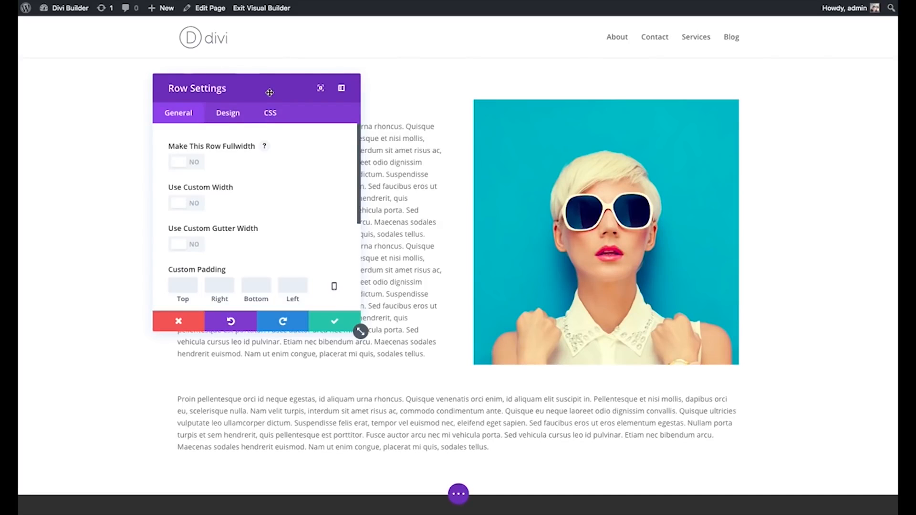
Step: Close the Row Settings, move the title text module below the full-width text, then return it to its column beside the portrait
{"action": "left_click", "coordinate": [93, 95]}
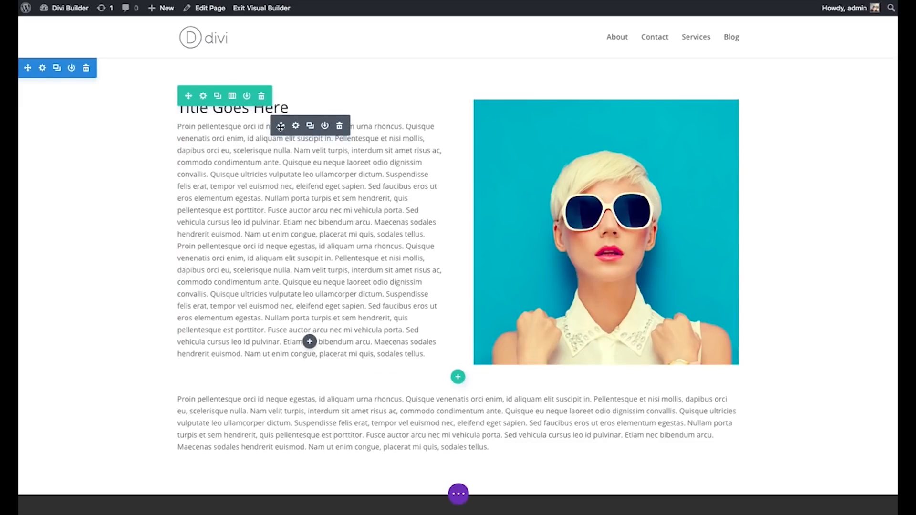
{"action": "left_click_drag", "start_coordinate": [281, 126], "coordinate": [484, 464]}
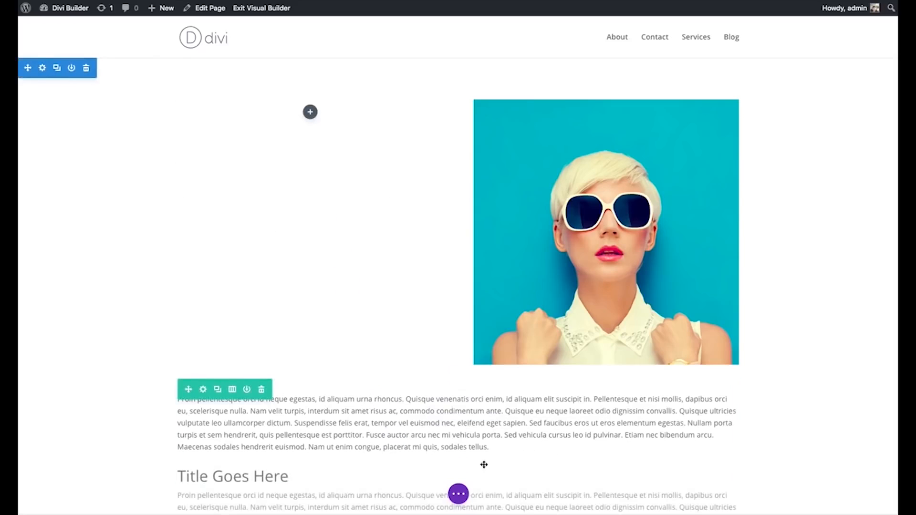
{"action": "scroll", "coordinate": [265, 474], "scroll_direction": "down", "scroll_amount": 2}
{"action": "left_click_drag", "start_coordinate": [429, 400], "coordinate": [308, 105]}
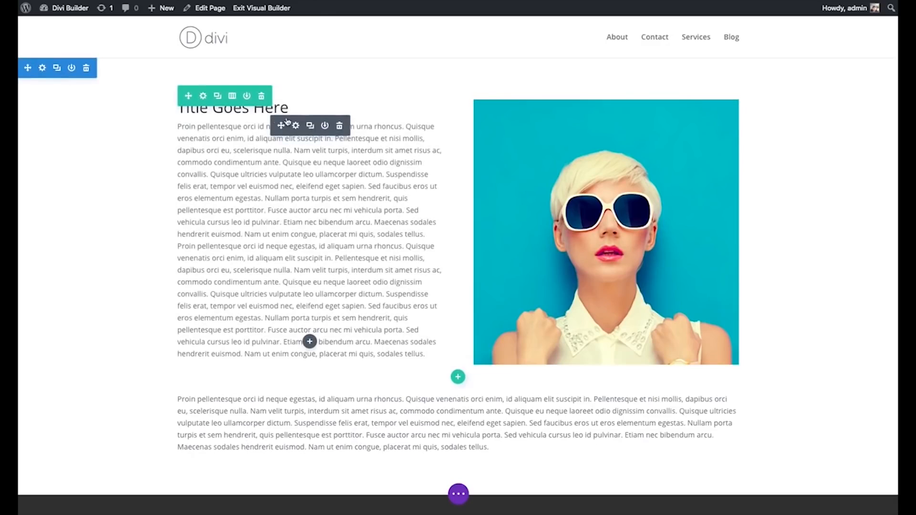
Step: Open the title text module's settings, examine its General options including the content editor, and save and close them
{"action": "left_click", "coordinate": [296, 126]}
{"action": "left_click_drag", "start_coordinate": [250, 81], "coordinate": [275, 73]}
{"action": "scroll", "coordinate": [381, 202], "scroll_direction": "down", "scroll_amount": 5}
{"action": "scroll", "coordinate": [381, 203], "scroll_direction": "up", "scroll_amount": 5}
{"action": "scroll", "coordinate": [382, 171], "scroll_direction": "down", "scroll_amount": 1}
{"action": "scroll", "coordinate": [382, 171], "scroll_direction": "down", "scroll_amount": 5}
{"action": "scroll", "coordinate": [313, 219], "scroll_direction": "up", "scroll_amount": 6}
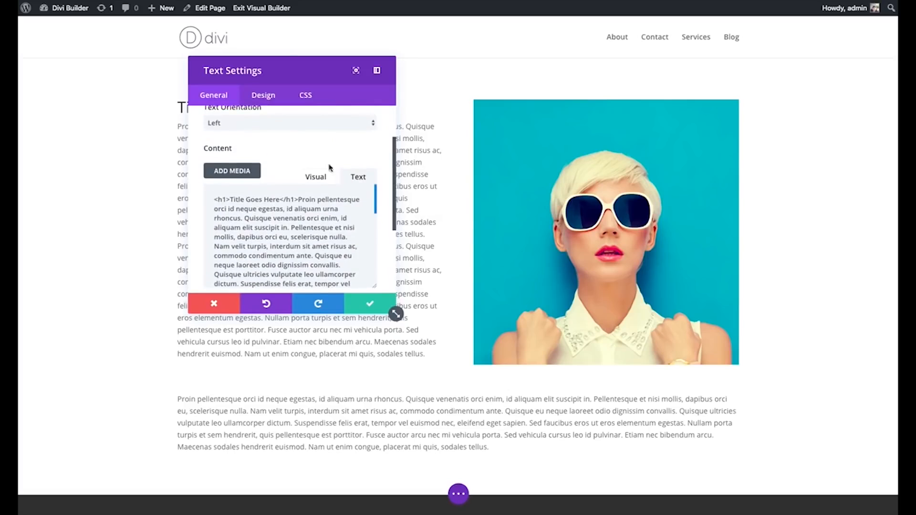
{"action": "left_click", "coordinate": [370, 305]}
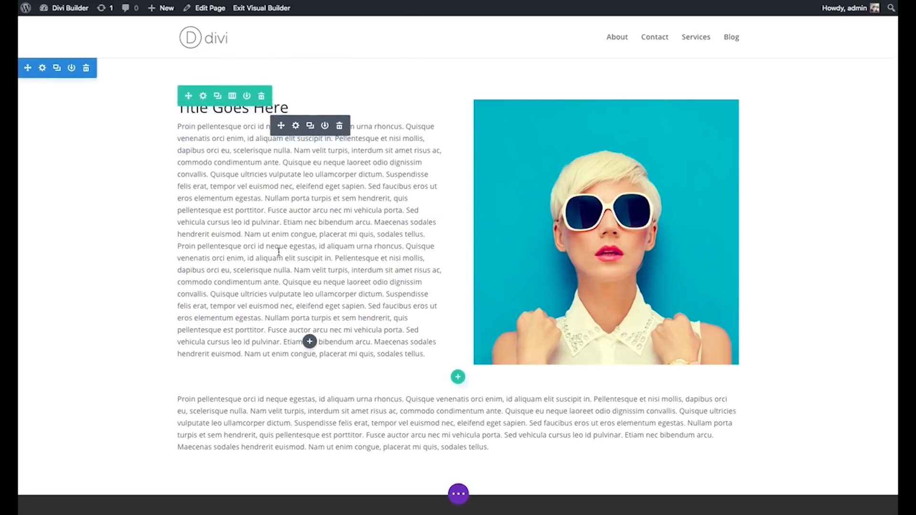
Step: Duplicate the title text module within its column, then delete the duplicate
{"action": "left_click", "coordinate": [306, 128]}
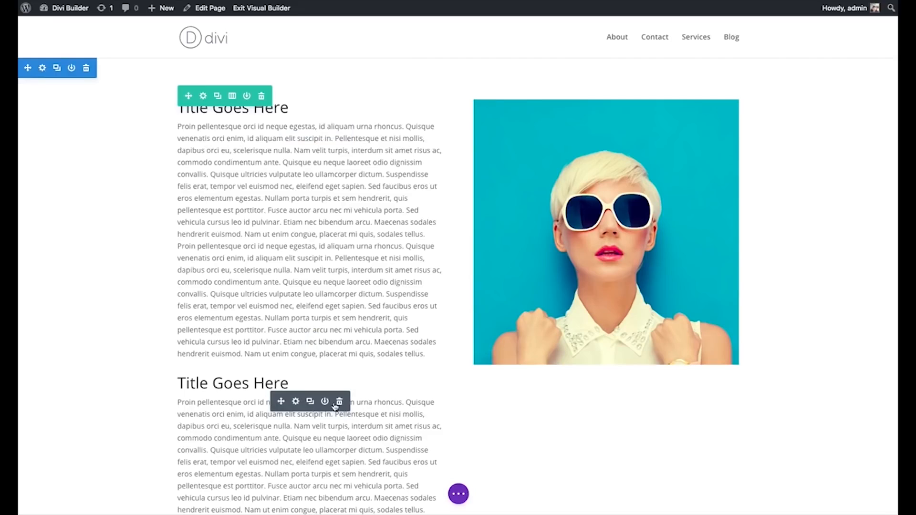
{"action": "left_click", "coordinate": [340, 403]}
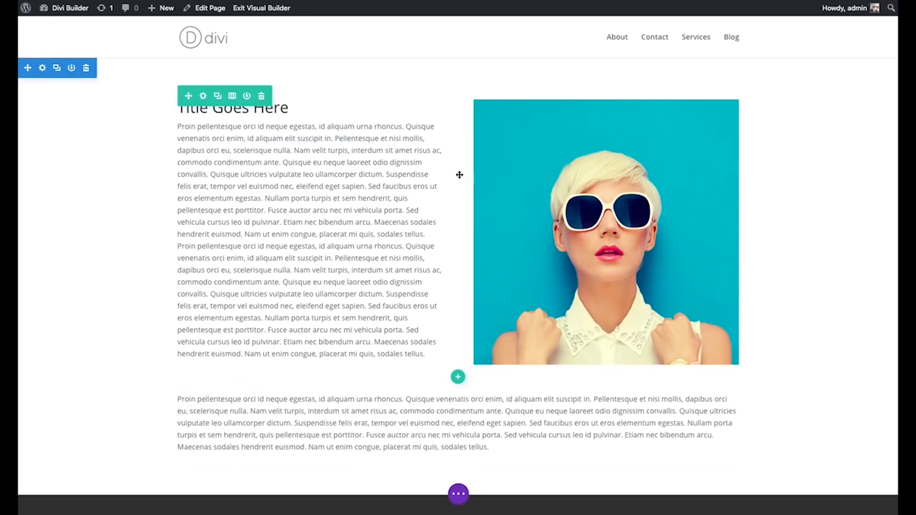
{"action": "scroll", "coordinate": [244, 304], "scroll_direction": "down", "scroll_amount": 1}
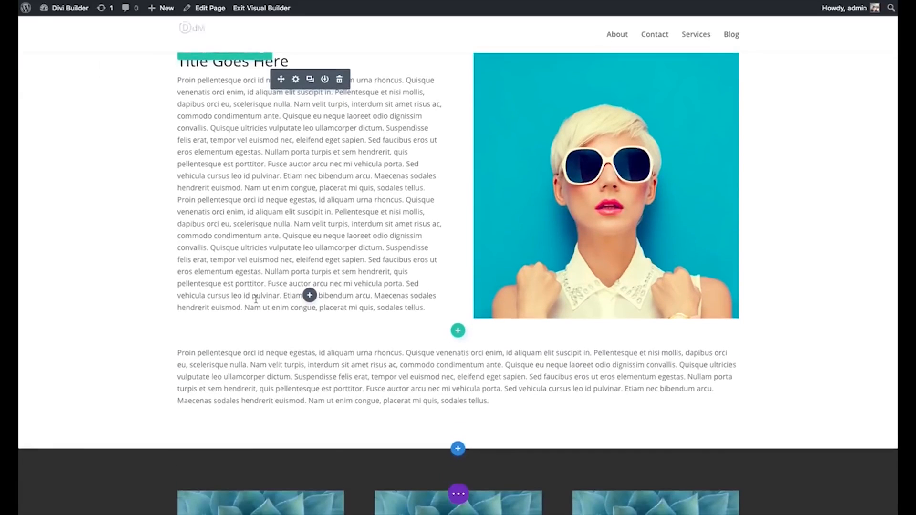
{"action": "scroll", "coordinate": [263, 249], "scroll_direction": "up", "scroll_amount": 1}
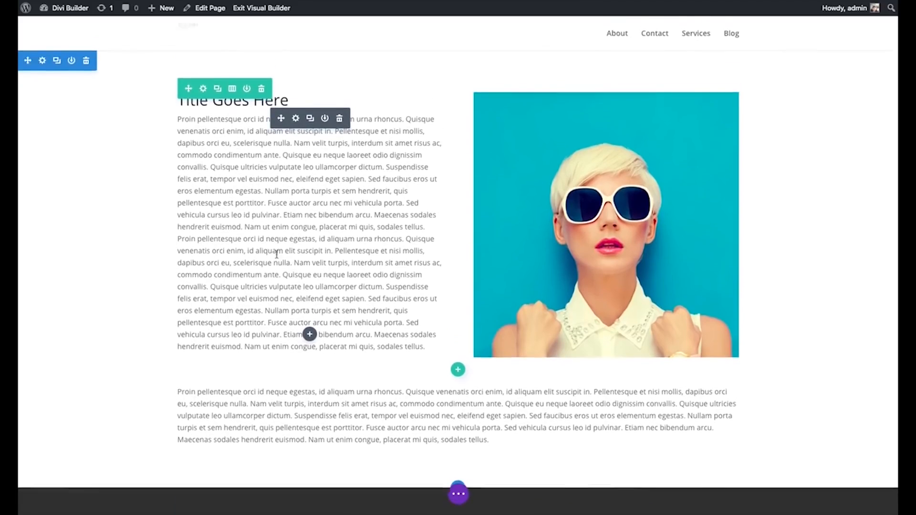
Step: Insert "asdfasdfdsf" inline before the last "Quisque ultricies" in the title text module and make the word bold and italic
{"action": "left_click", "coordinate": [214, 297]}
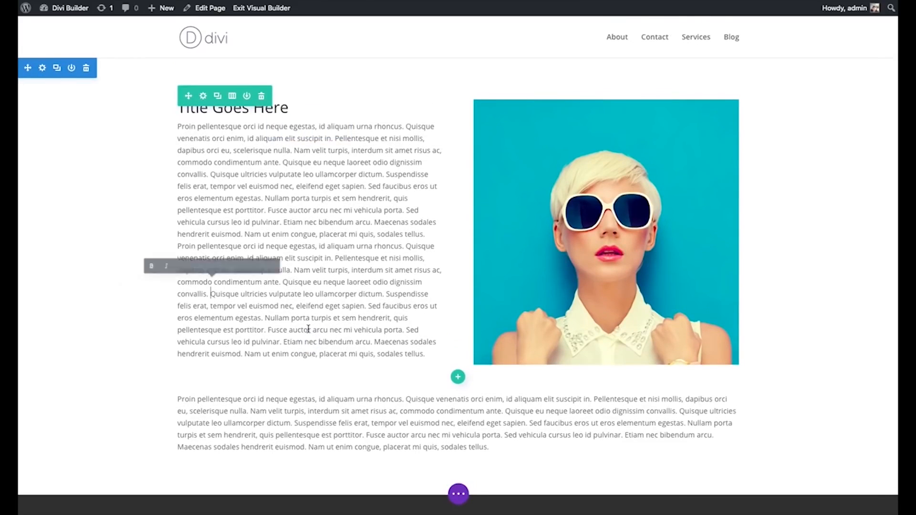
{"action": "type", "text": "asdfasdfdsf"}
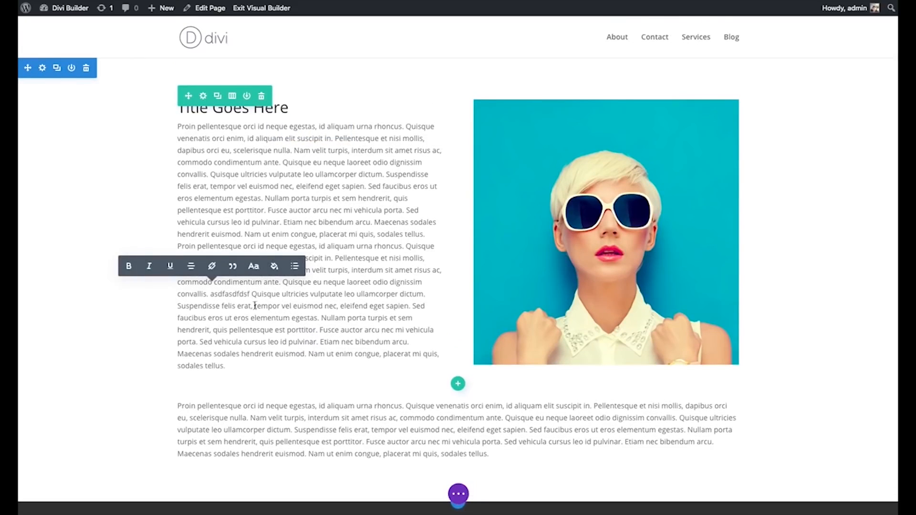
{"action": "double_click", "coordinate": [227, 295]}
{"action": "left_click", "coordinate": [144, 265]}
{"action": "left_click", "coordinate": [164, 265]}
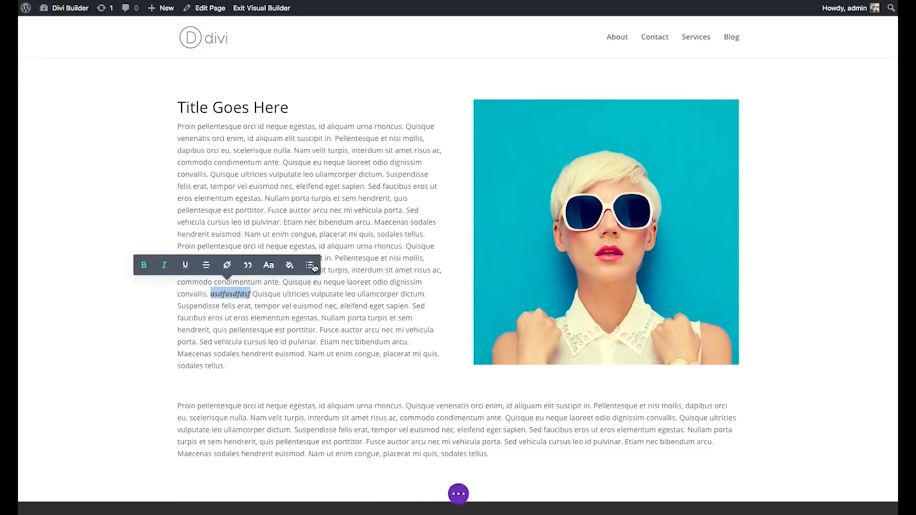
Step: Increase the font size of "asdfasdfdsf" and set its font to Arvo
{"action": "left_click", "coordinate": [275, 269]}
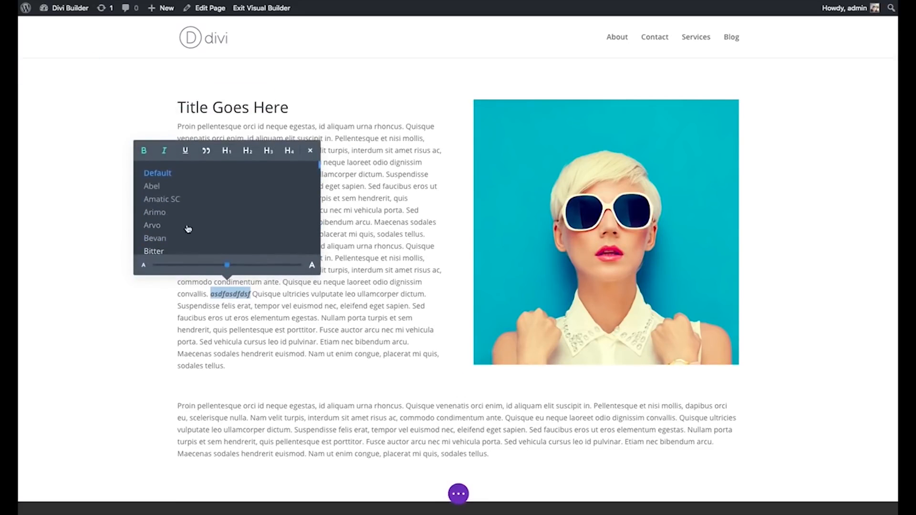
{"action": "left_click_drag", "start_coordinate": [226, 264], "coordinate": [254, 265]}
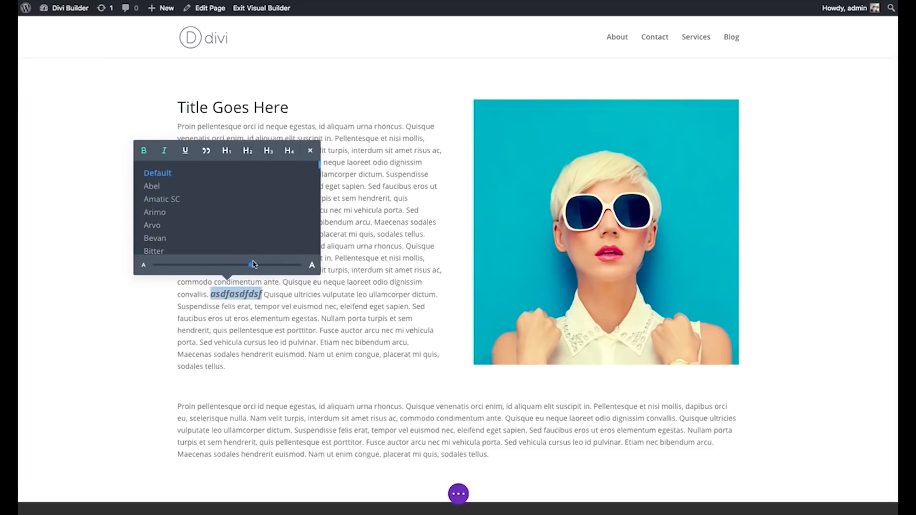
{"action": "left_click", "coordinate": [310, 151]}
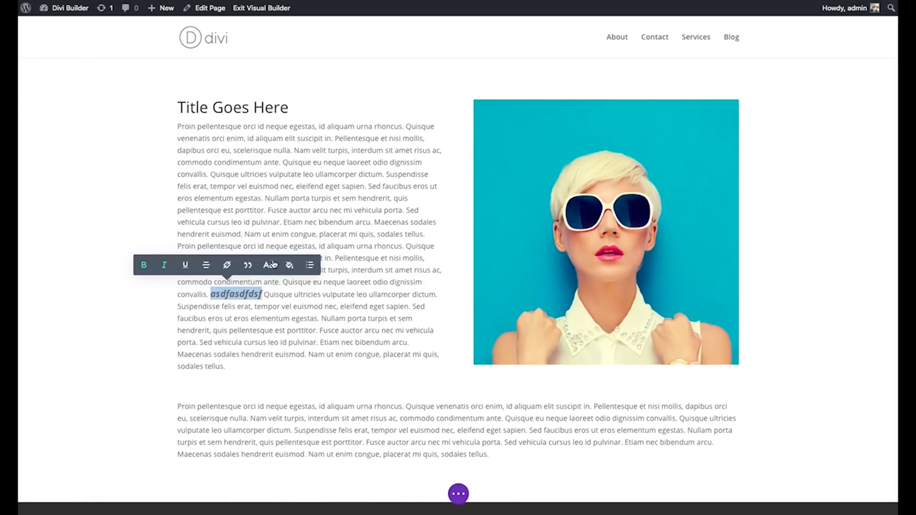
{"action": "left_click", "coordinate": [273, 265]}
{"action": "left_click", "coordinate": [173, 200]}
{"action": "left_click", "coordinate": [163, 214]}
{"action": "left_click", "coordinate": [159, 227]}
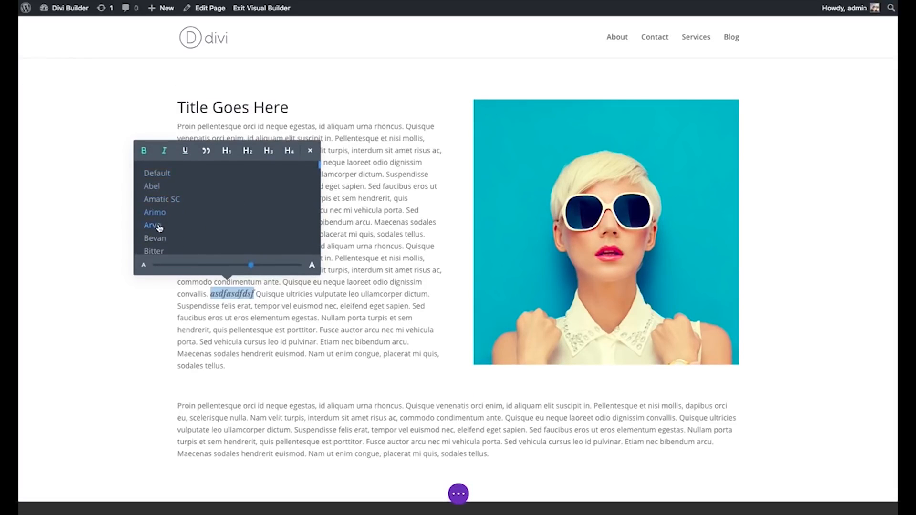
{"action": "left_click", "coordinate": [311, 151]}
Step: Colour the word "asdfasdfdsf" bright blue and leave inline text editing
{"action": "left_click", "coordinate": [289, 265]}
{"action": "left_click", "coordinate": [221, 188]}
{"action": "left_click", "coordinate": [251, 262]}
{"action": "left_click_drag", "start_coordinate": [229, 217], "coordinate": [218, 184]}
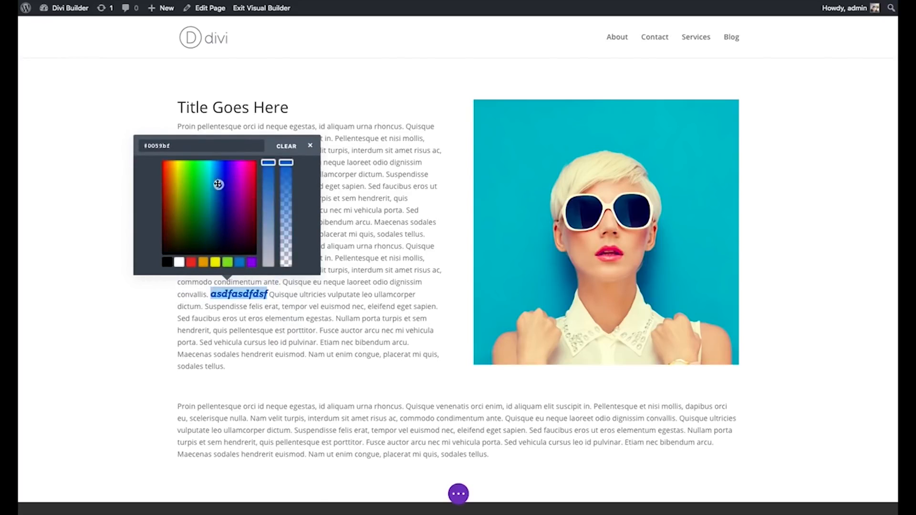
{"action": "left_click", "coordinate": [310, 145]}
{"action": "left_click", "coordinate": [377, 174]}
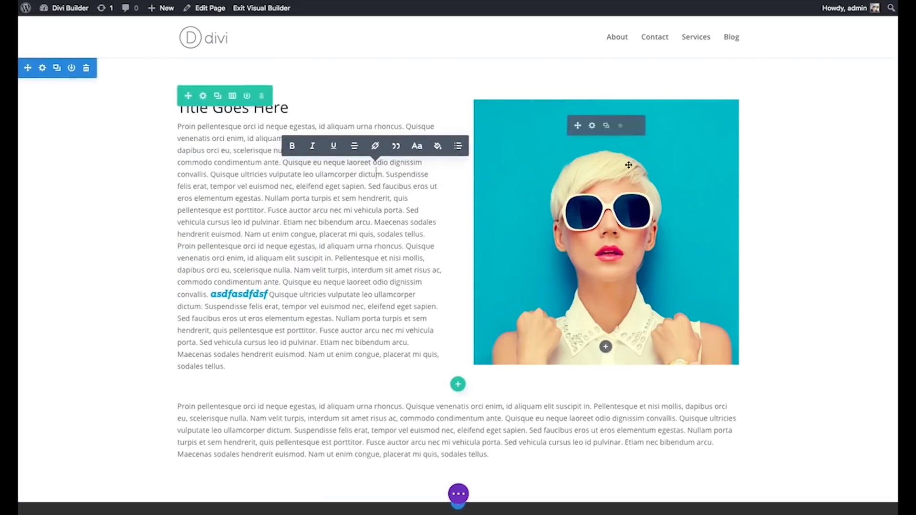
{"action": "left_click", "coordinate": [793, 146]}
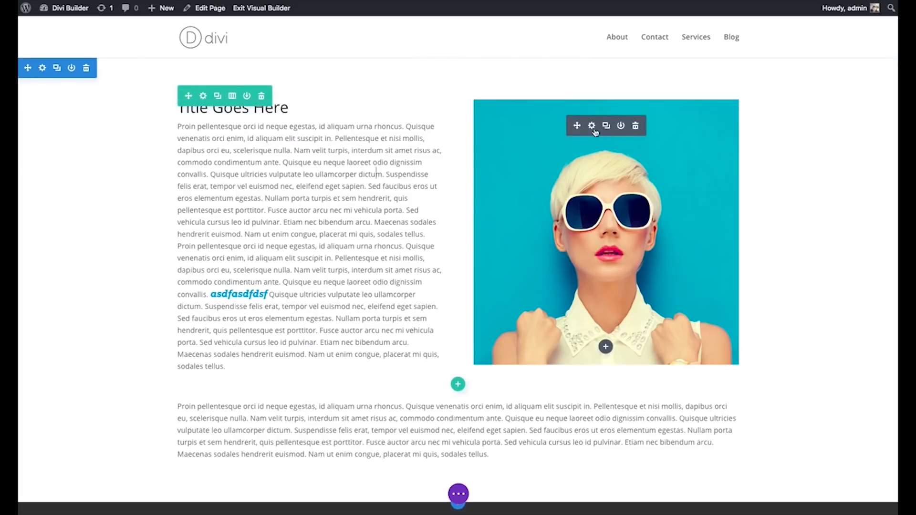
Step: Replace the portrait in the image module with the laptop photo 3.jpg from the media library
{"action": "left_click", "coordinate": [592, 126]}
{"action": "left_click", "coordinate": [342, 145]}
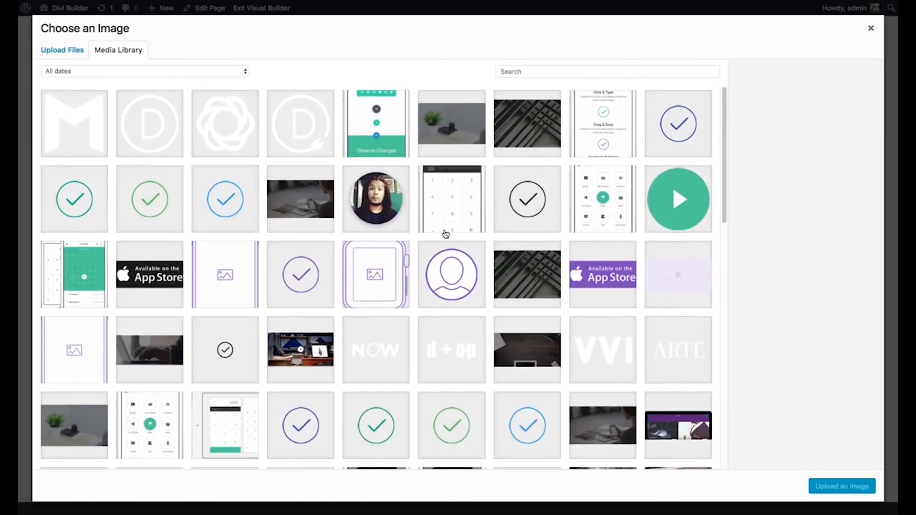
{"action": "scroll", "coordinate": [444, 231], "scroll_direction": "down", "scroll_amount": 15}
{"action": "left_click", "coordinate": [159, 355]}
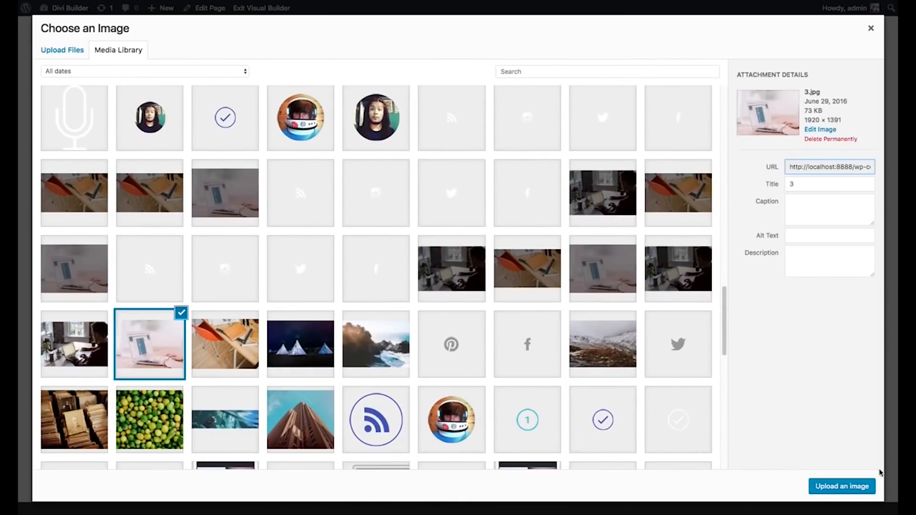
{"action": "left_click", "coordinate": [844, 486]}
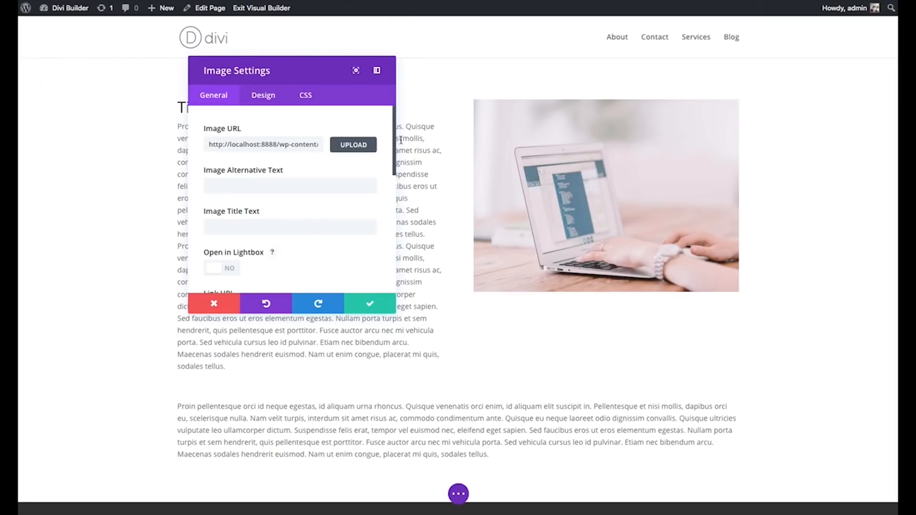
Step: Look through the image module's General settings, make the settings window slightly taller and reposition it over the text column
{"action": "scroll", "coordinate": [395, 132], "scroll_direction": "down", "scroll_amount": 5}
{"action": "scroll", "coordinate": [394, 132], "scroll_direction": "up", "scroll_amount": 5}
{"action": "left_click_drag", "start_coordinate": [280, 73], "coordinate": [248, 88]}
{"action": "mouse_move", "coordinate": [363, 327]}
{"action": "left_mouse_down"}
{"action": "mouse_move", "coordinate": [446, 364]}
{"action": "mouse_move", "coordinate": [454, 395]}
{"action": "mouse_move", "coordinate": [365, 331]}
{"action": "mouse_move", "coordinate": [363, 344]}
{"action": "left_mouse_up"}
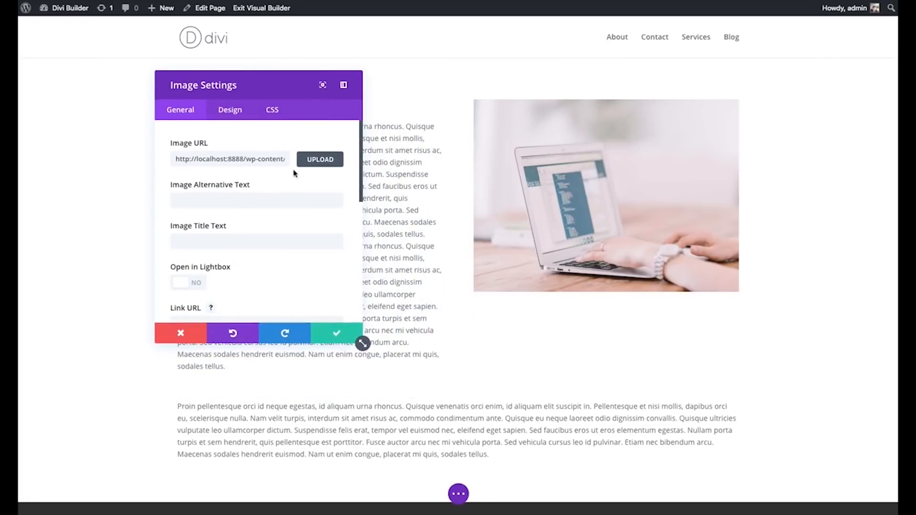
{"action": "left_click_drag", "start_coordinate": [246, 88], "coordinate": [281, 87]}
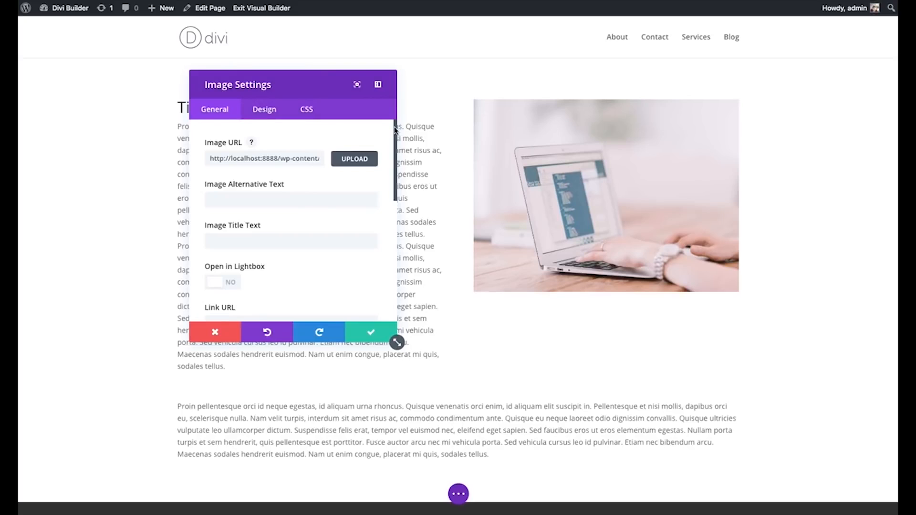
{"action": "mouse_move", "coordinate": [395, 131]}
{"action": "left_mouse_down"}
{"action": "mouse_move", "coordinate": [387, 263]}
{"action": "mouse_move", "coordinate": [387, 119]}
{"action": "left_mouse_up"}
Step: Examine the image module's CSS fields, including Main Element, and save the image settings
{"action": "left_click", "coordinate": [315, 111]}
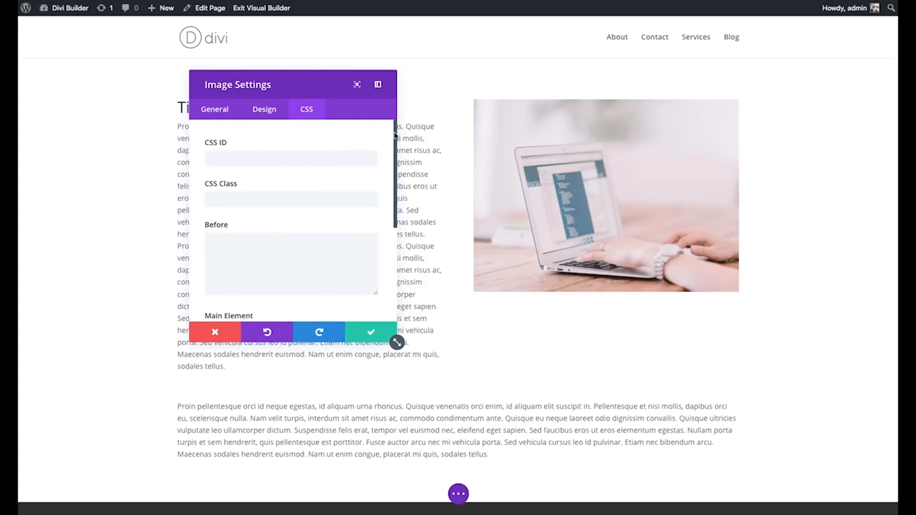
{"action": "scroll", "coordinate": [371, 169], "scroll_direction": "down", "scroll_amount": 1}
{"action": "scroll", "coordinate": [261, 233], "scroll_direction": "down", "scroll_amount": 5}
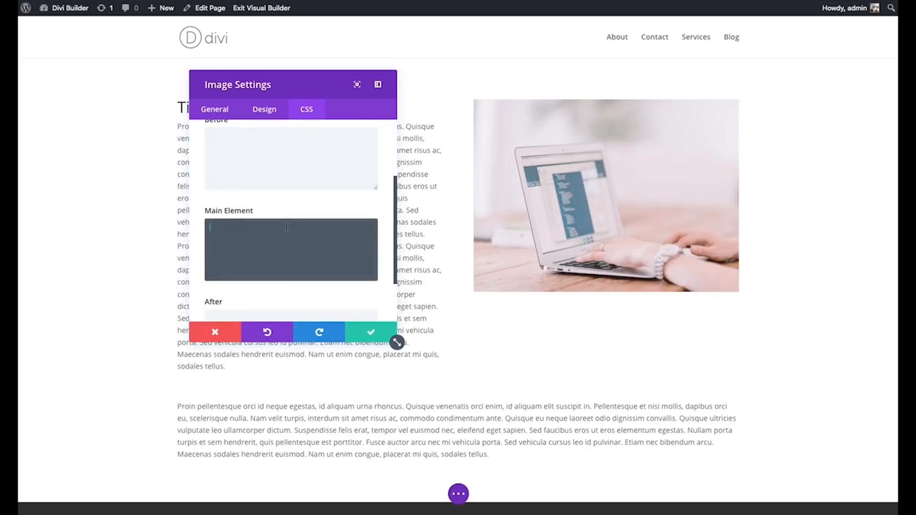
{"action": "left_click", "coordinate": [359, 266]}
{"action": "left_click", "coordinate": [370, 334]}
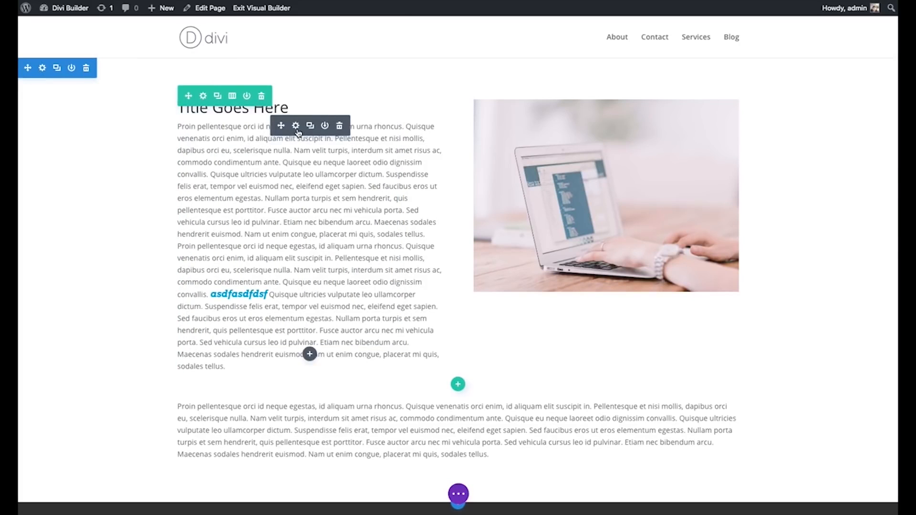
Step: Open the title text module's settings, move the window over the laptop image and view its Design options
{"action": "left_click", "coordinate": [296, 126]}
{"action": "left_click_drag", "start_coordinate": [222, 110], "coordinate": [576, 105]}
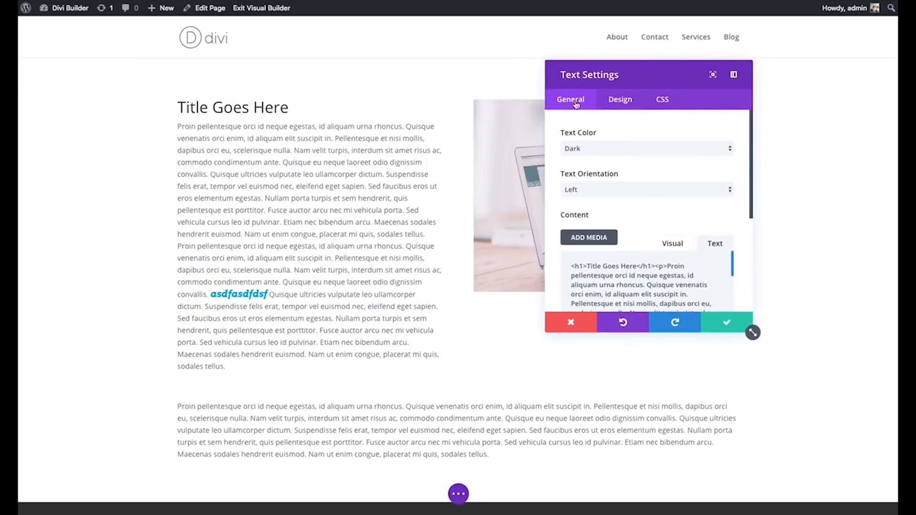
{"action": "left_click", "coordinate": [619, 100]}
{"action": "left_click_drag", "start_coordinate": [751, 122], "coordinate": [741, 88]}
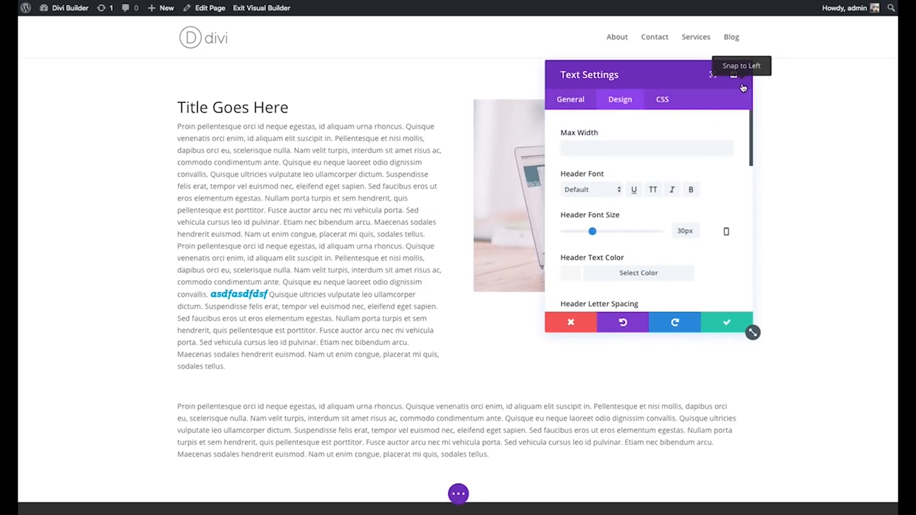
{"action": "scroll", "coordinate": [761, 127], "scroll_direction": "down", "scroll_amount": 3}
{"action": "scroll", "coordinate": [768, 152], "scroll_direction": "up", "scroll_amount": 3}
Step: Adjust the title text module's Text Font Size, ending at 14px
{"action": "scroll", "coordinate": [716, 168], "scroll_direction": "down", "scroll_amount": 1}
{"action": "scroll", "coordinate": [715, 168], "scroll_direction": "down", "scroll_amount": 3}
{"action": "mouse_move", "coordinate": [585, 283]}
{"action": "left_mouse_down"}
{"action": "mouse_move", "coordinate": [594, 280]}
{"action": "mouse_move", "coordinate": [581, 285]}
{"action": "left_mouse_up"}
{"action": "left_click_drag", "start_coordinate": [577, 286], "coordinate": [578, 285]}
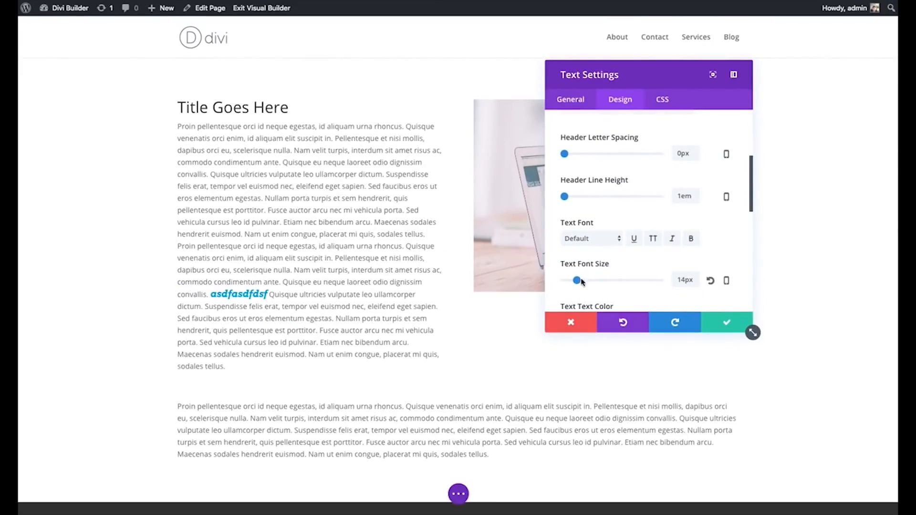
Step: Try bold and uppercase styling on the module's Text Font, then turn both off
{"action": "left_click", "coordinate": [691, 239]}
{"action": "left_click", "coordinate": [653, 239]}
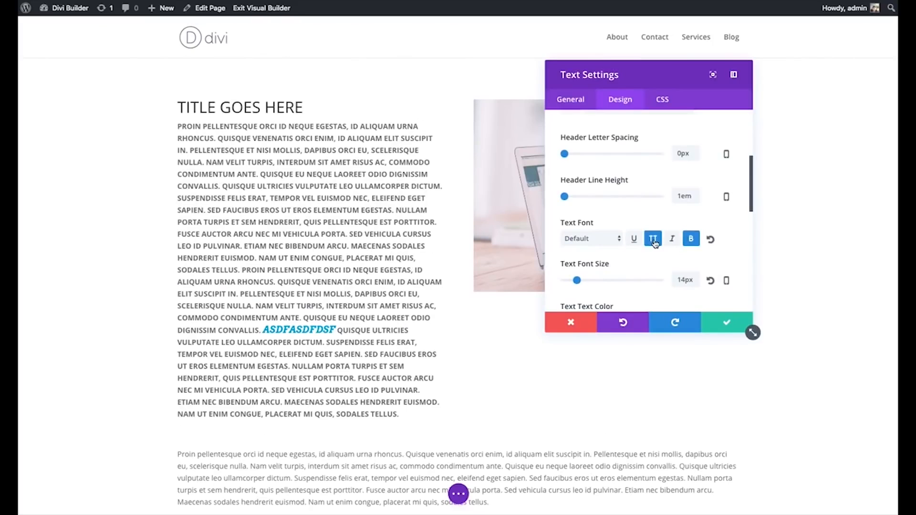
{"action": "left_click", "coordinate": [653, 239]}
{"action": "left_click", "coordinate": [691, 238]}
Step: Try Black Ops One as the Text Font, restore Default, and shift the Text Settings window closer to the text column
{"action": "left_click", "coordinate": [605, 240]}
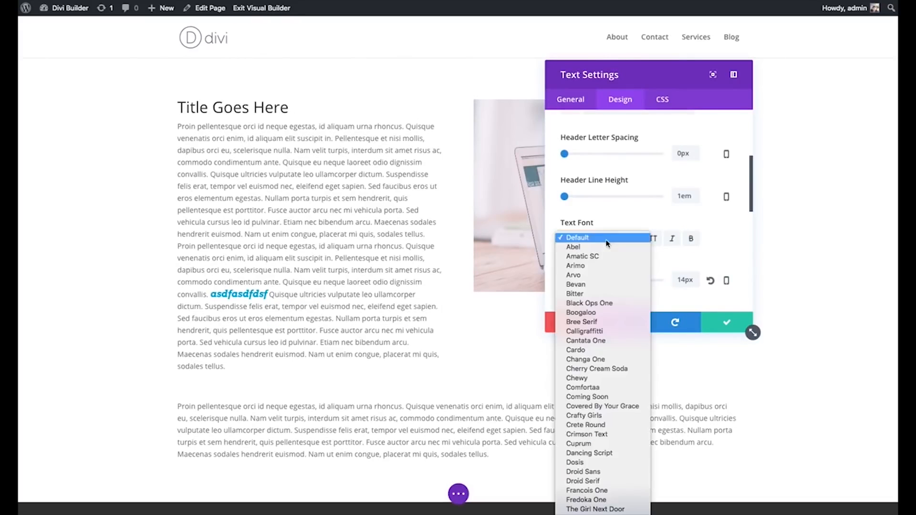
{"action": "left_click", "coordinate": [581, 304]}
{"action": "left_click", "coordinate": [611, 241]}
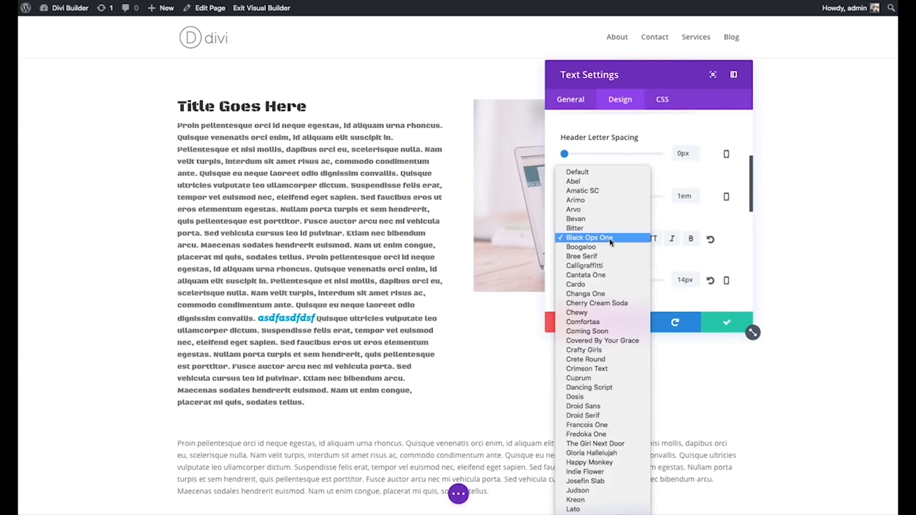
{"action": "left_click", "coordinate": [578, 172]}
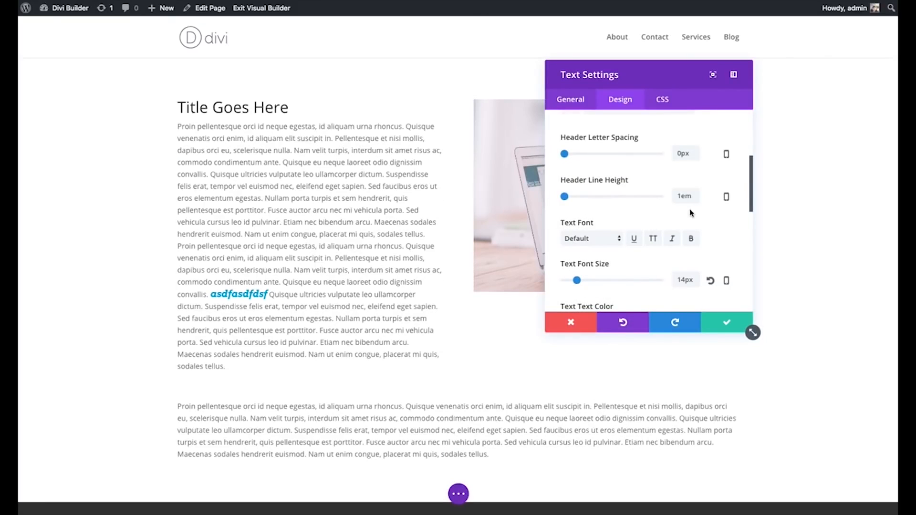
{"action": "left_click_drag", "start_coordinate": [642, 76], "coordinate": [552, 96]}
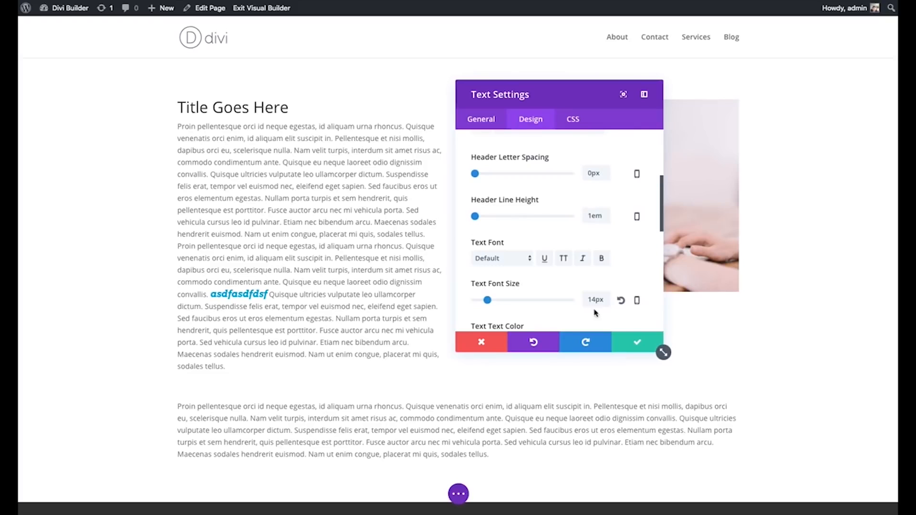
Step: Enable device-specific values for Text Font Size, preview the tablet and smartphone layouts, and move the settings window clear of the page preview
{"action": "scroll", "coordinate": [597, 287], "scroll_direction": "down", "scroll_amount": 2}
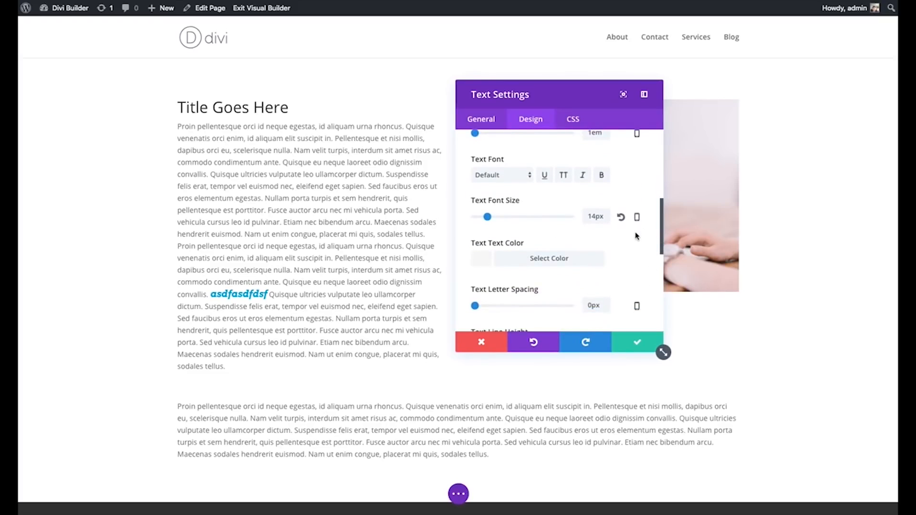
{"action": "left_click", "coordinate": [638, 218]}
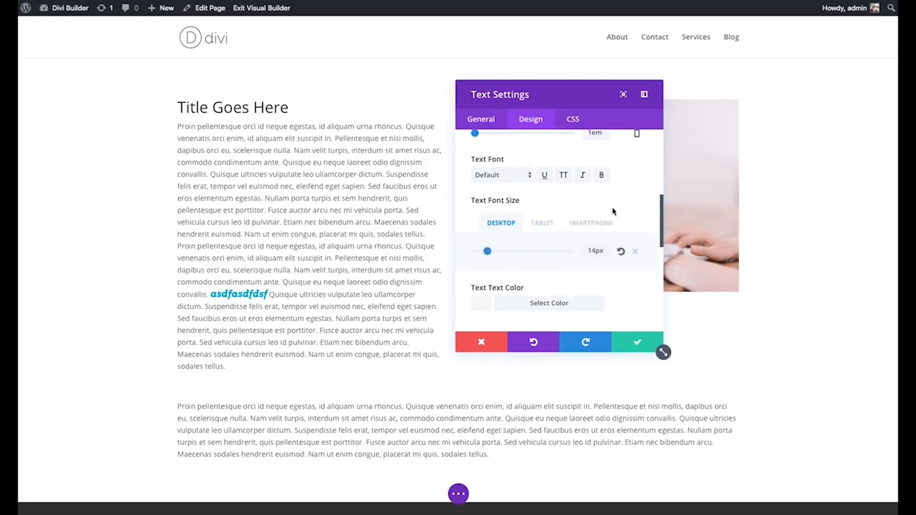
{"action": "left_click", "coordinate": [543, 227]}
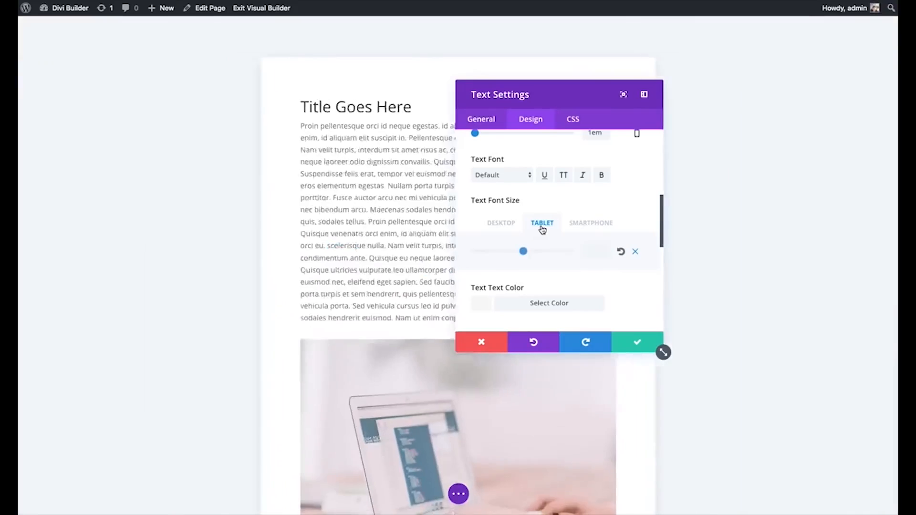
{"action": "left_click", "coordinate": [587, 224]}
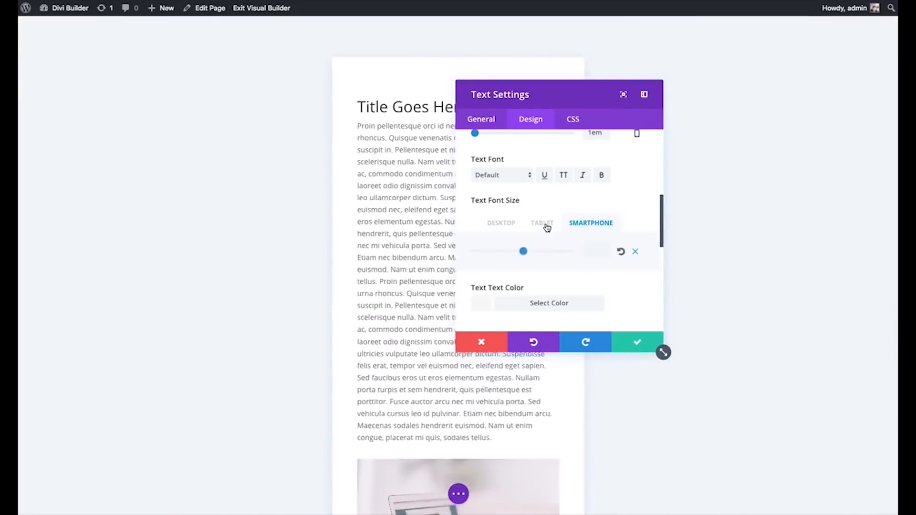
{"action": "left_click", "coordinate": [545, 225]}
{"action": "left_click_drag", "start_coordinate": [539, 98], "coordinate": [735, 78]}
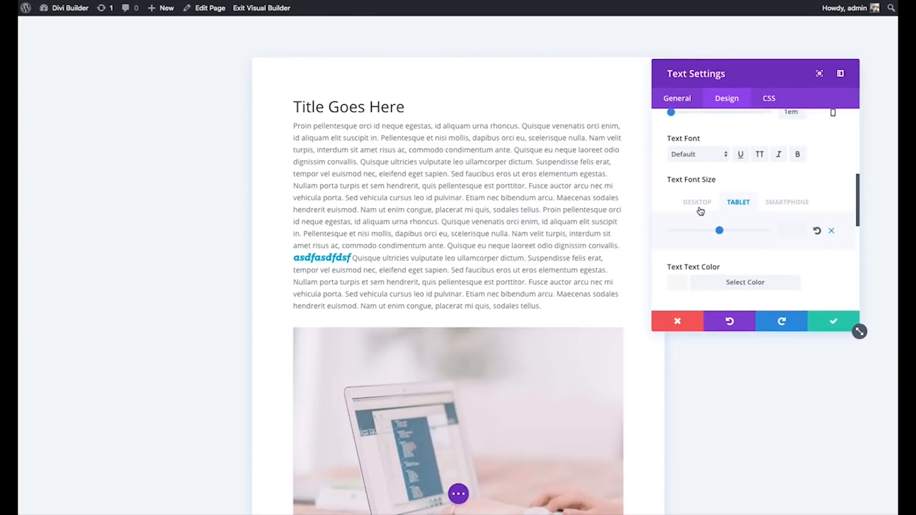
Step: Try a Text Font Size of 21px for desktop and 14px for smartphone
{"action": "left_click", "coordinate": [698, 204]}
{"action": "left_click_drag", "start_coordinate": [686, 232], "coordinate": [691, 231]}
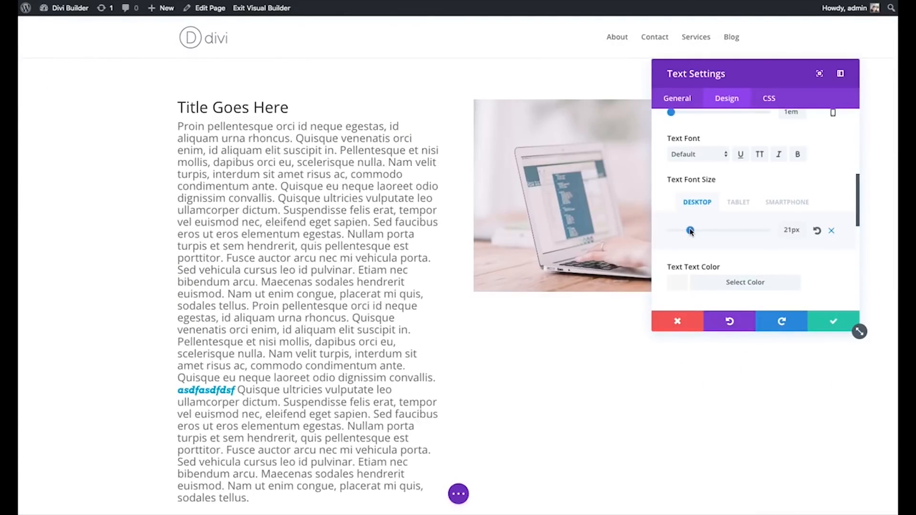
{"action": "left_click", "coordinate": [734, 204]}
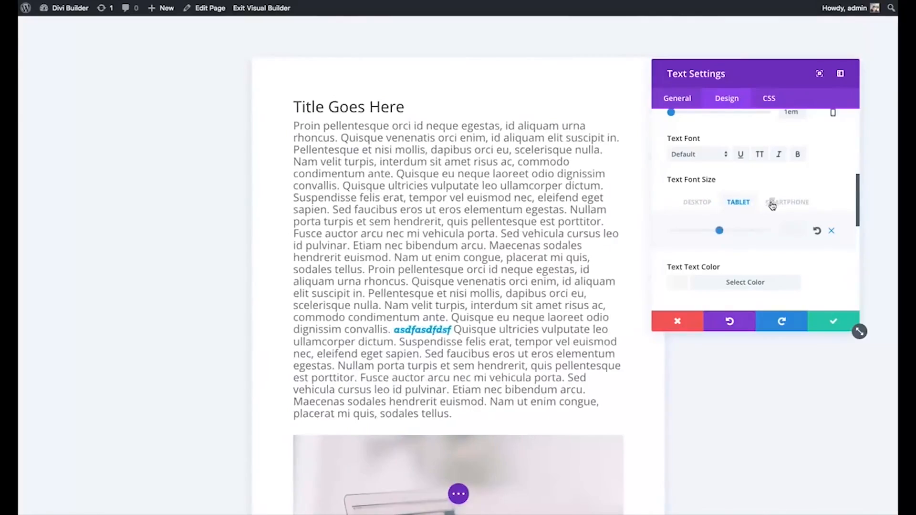
{"action": "left_click", "coordinate": [773, 203]}
{"action": "left_click_drag", "start_coordinate": [719, 231], "coordinate": [684, 233]}
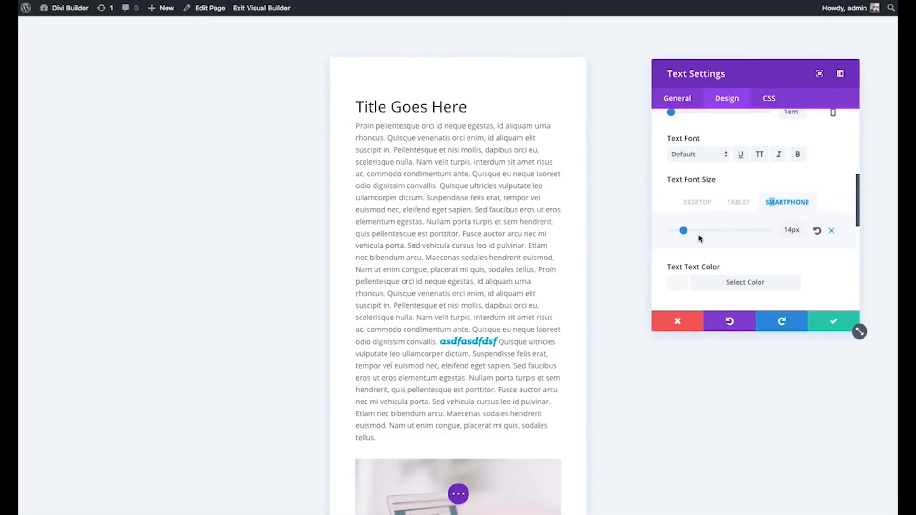
Step: Reset the Text Font Size to its default of 14 without device-specific values, and move the settings window over the laptop image
{"action": "left_click", "coordinate": [739, 202]}
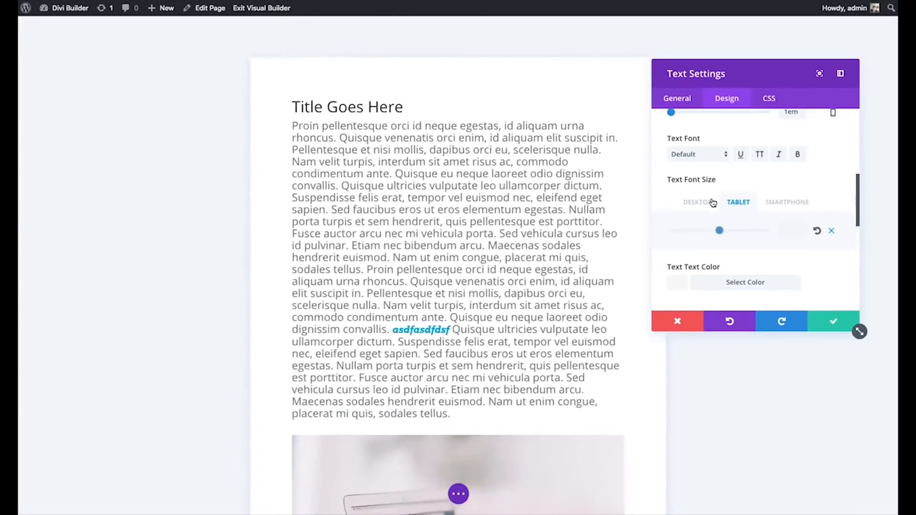
{"action": "left_click", "coordinate": [698, 202]}
{"action": "left_click_drag", "start_coordinate": [751, 67], "coordinate": [252, 91]}
{"action": "left_click", "coordinate": [311, 203]}
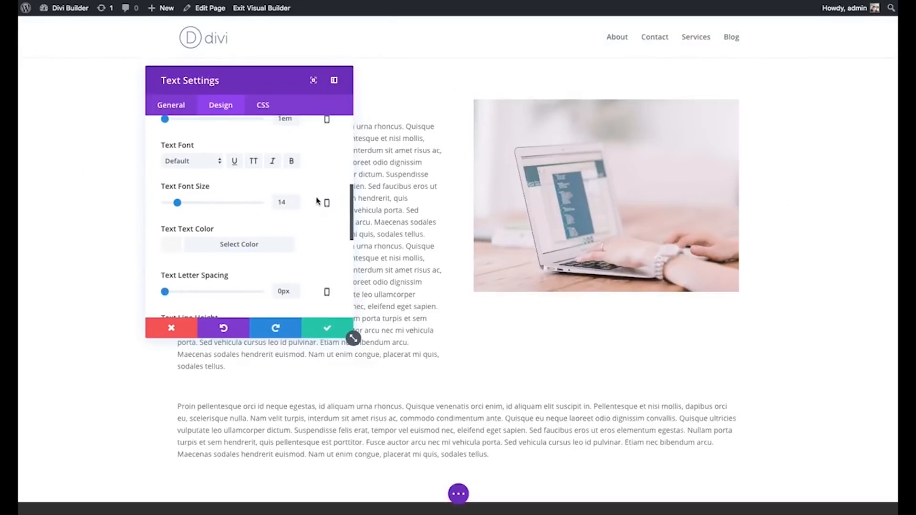
{"action": "left_click_drag", "start_coordinate": [258, 85], "coordinate": [618, 70]}
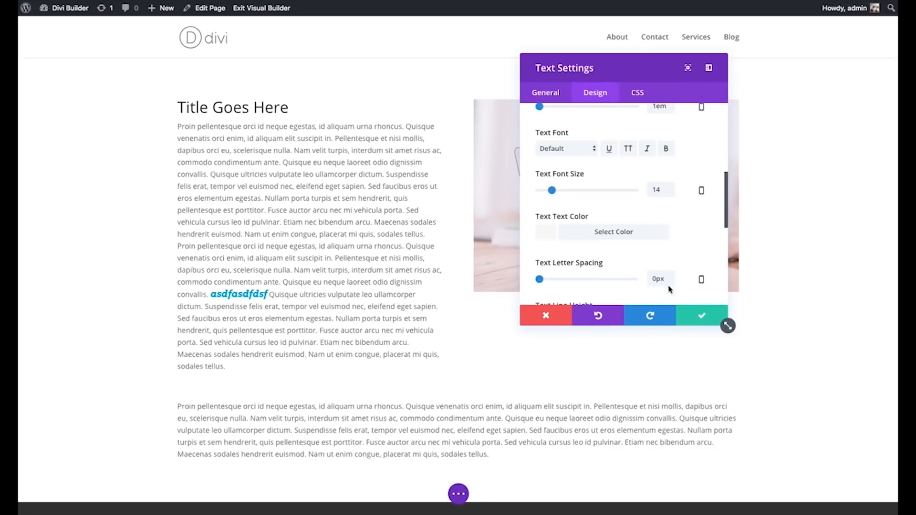
Step: Try a larger Text Font Size of 23px, undo and redo the change, and discard the text module's changes
{"action": "left_click_drag", "start_coordinate": [552, 190], "coordinate": [562, 191]}
{"action": "left_click", "coordinate": [599, 318]}
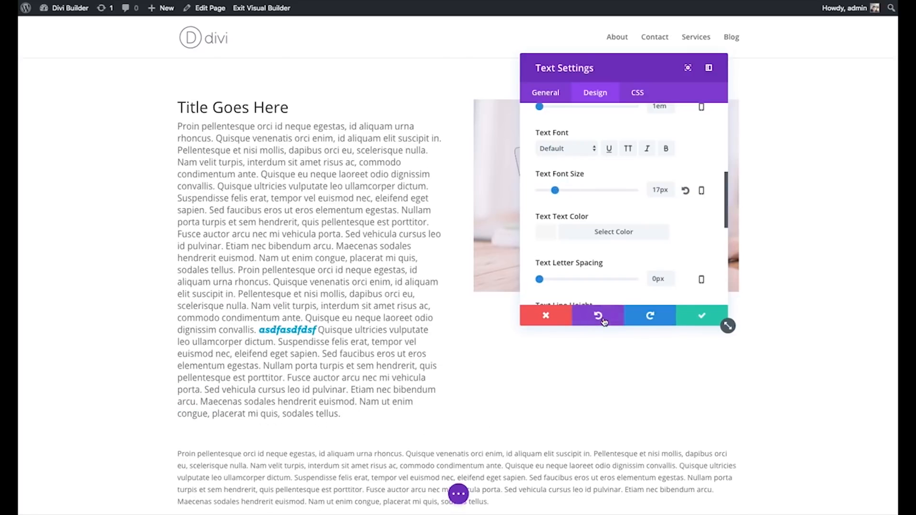
{"action": "left_click", "coordinate": [649, 316]}
{"action": "left_click", "coordinate": [614, 319]}
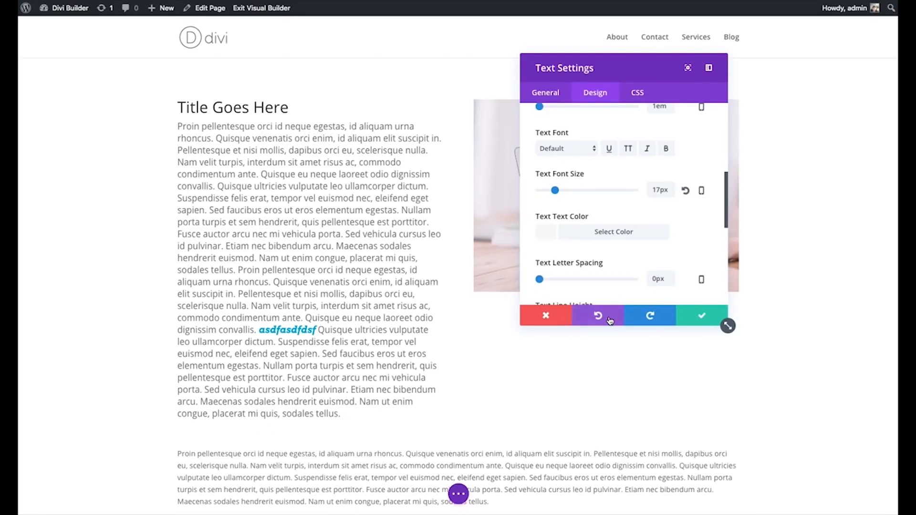
{"action": "left_click", "coordinate": [655, 317]}
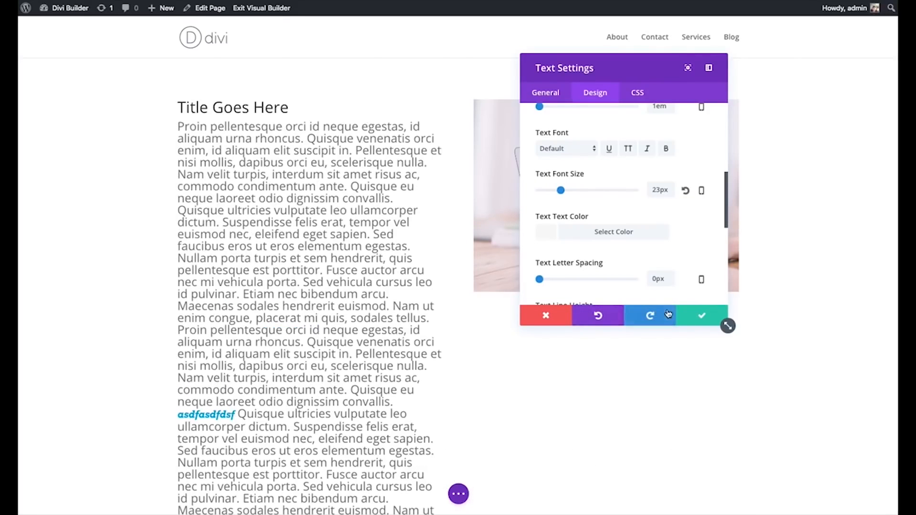
{"action": "left_click", "coordinate": [545, 317]}
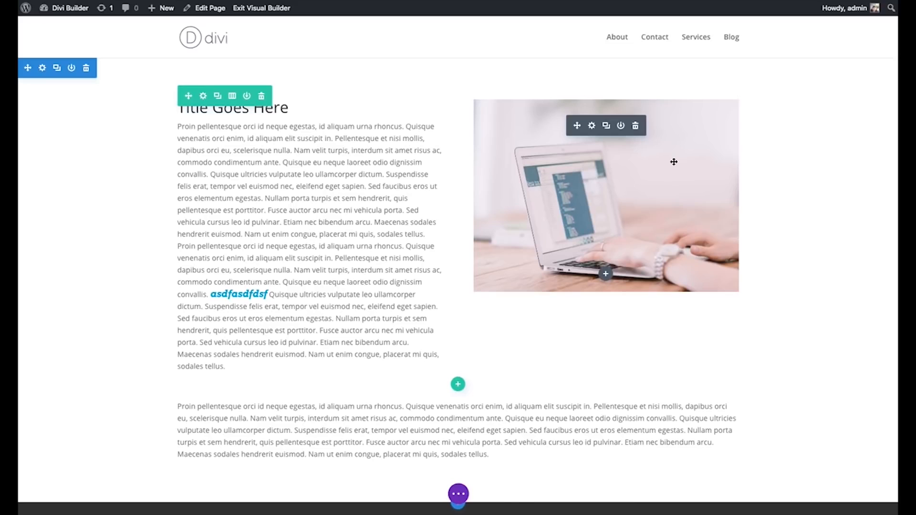
{"action": "scroll", "coordinate": [816, 146], "scroll_direction": "down", "scroll_amount": 3}
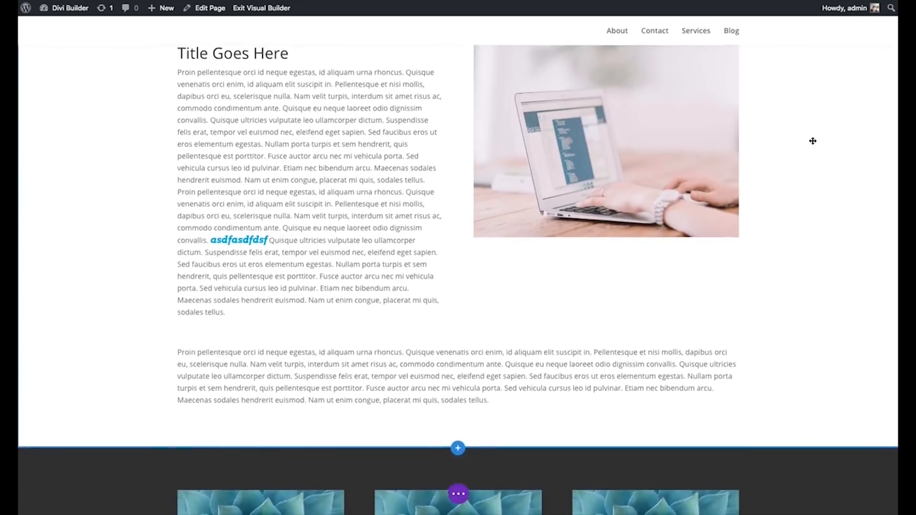
{"action": "scroll", "coordinate": [741, 133], "scroll_direction": "down", "scroll_amount": 2}
{"action": "scroll", "coordinate": [759, 135], "scroll_direction": "up", "scroll_amount": 5}
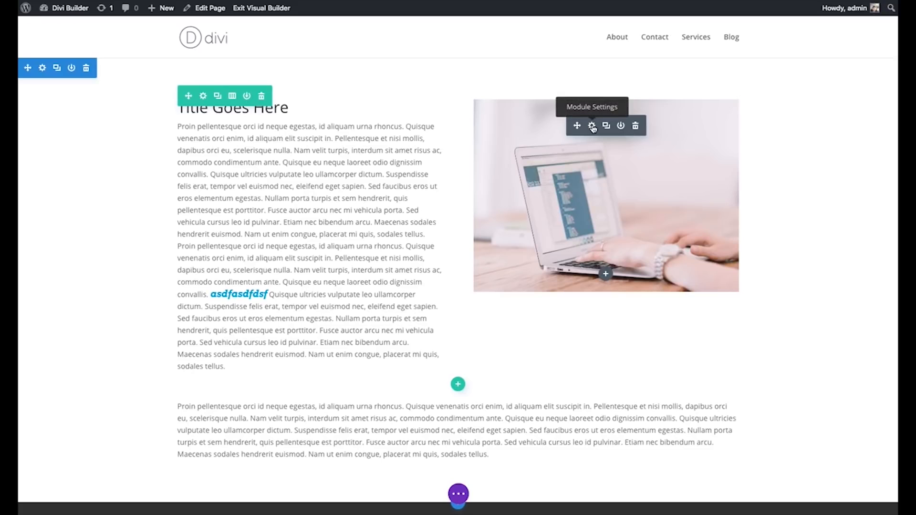
{"action": "scroll", "coordinate": [675, 122], "scroll_direction": "down", "scroll_amount": 3}
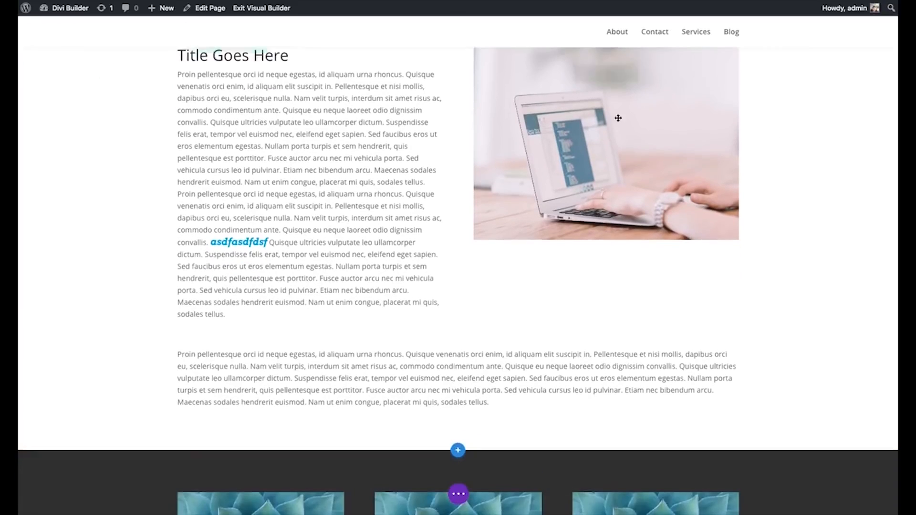
{"action": "scroll", "coordinate": [377, 127], "scroll_direction": "up", "scroll_amount": 5}
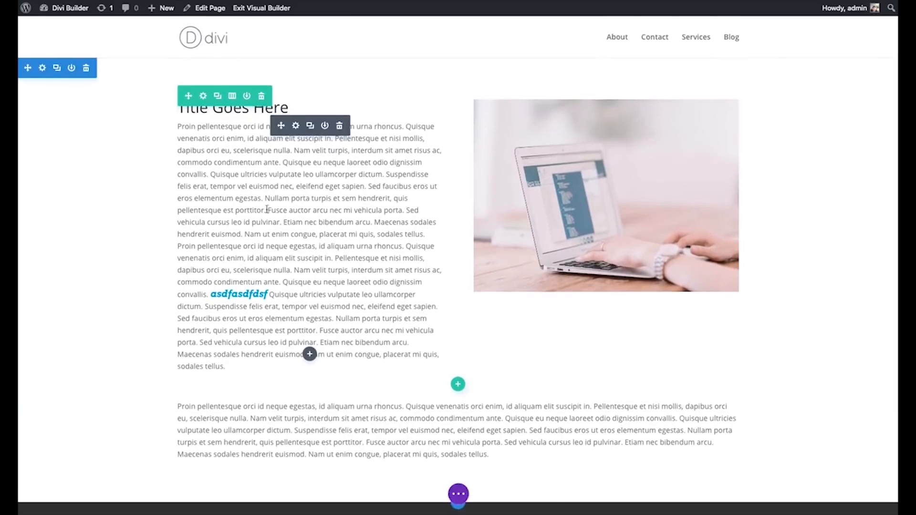
{"action": "scroll", "coordinate": [362, 214], "scroll_direction": "down", "scroll_amount": 2}
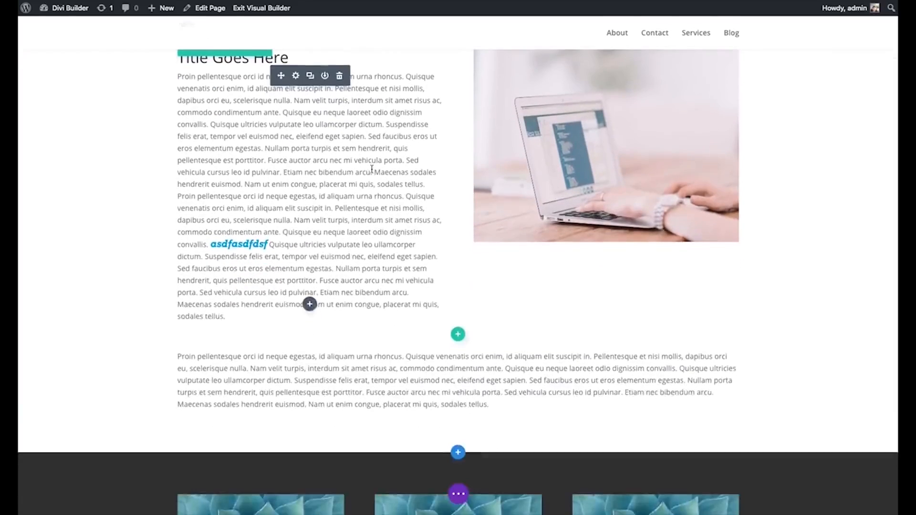
Step: Insert a regular section between the full-width text row and the dark image section, with a row of four equal columns
{"action": "scroll", "coordinate": [595, 141], "scroll_direction": "down", "scroll_amount": 6}
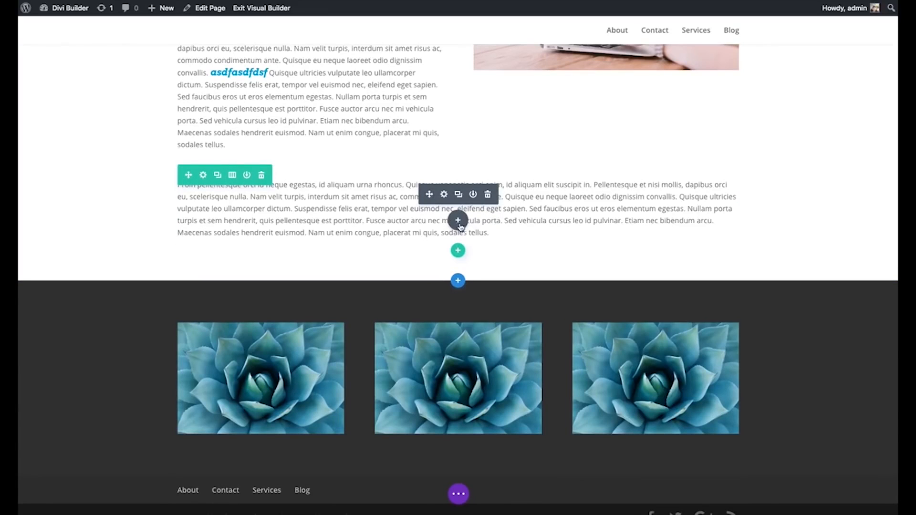
{"action": "left_click", "coordinate": [459, 282]}
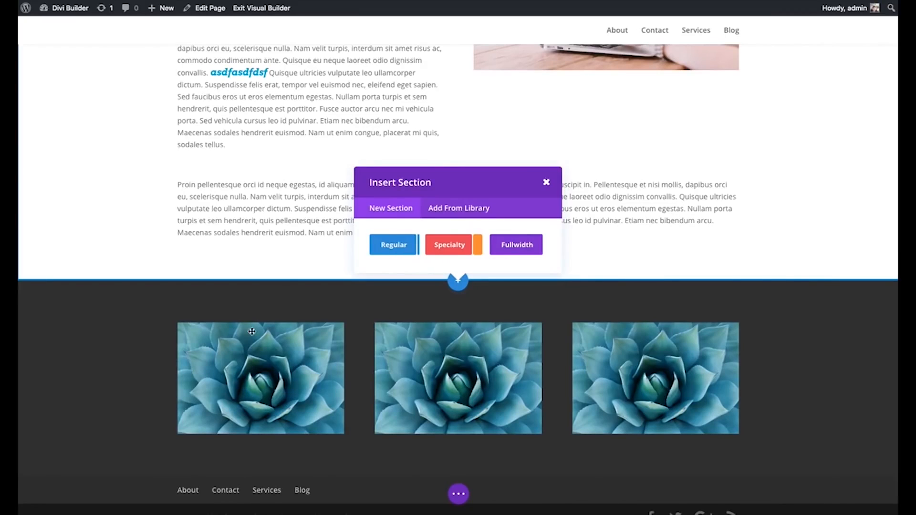
{"action": "scroll", "coordinate": [253, 333], "scroll_direction": "up", "scroll_amount": 2}
{"action": "scroll", "coordinate": [241, 122], "scroll_direction": "up", "scroll_amount": 3}
{"action": "scroll", "coordinate": [248, 108], "scroll_direction": "down", "scroll_amount": 1}
{"action": "scroll", "coordinate": [248, 111], "scroll_direction": "up", "scroll_amount": 1}
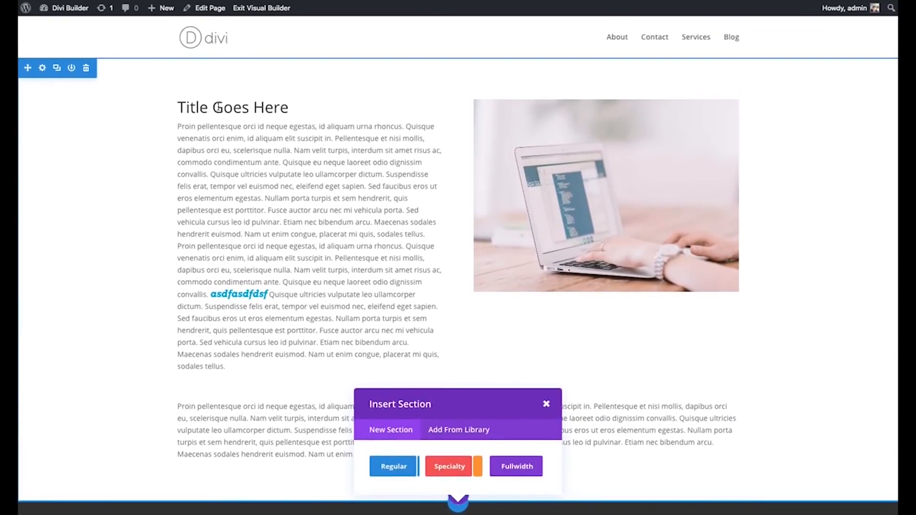
{"action": "scroll", "coordinate": [217, 107], "scroll_direction": "down", "scroll_amount": 1}
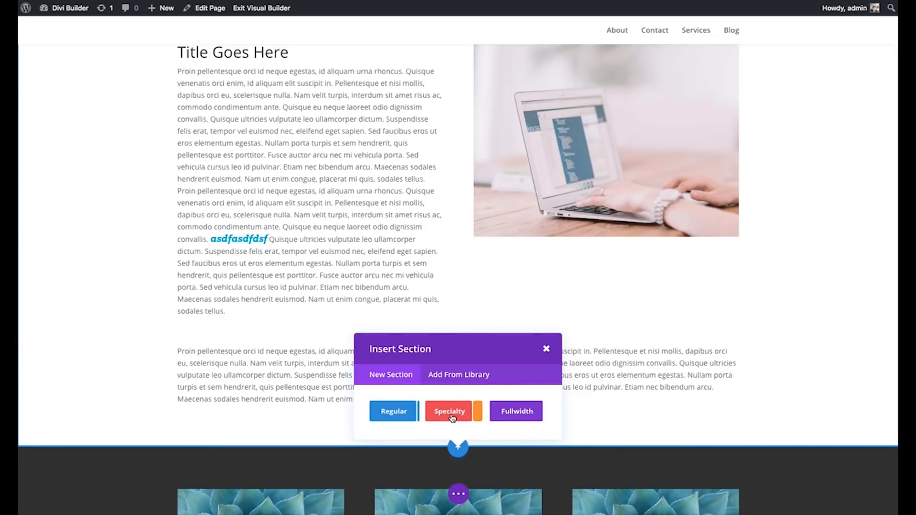
{"action": "scroll", "coordinate": [706, 374], "scroll_direction": "down", "scroll_amount": 3}
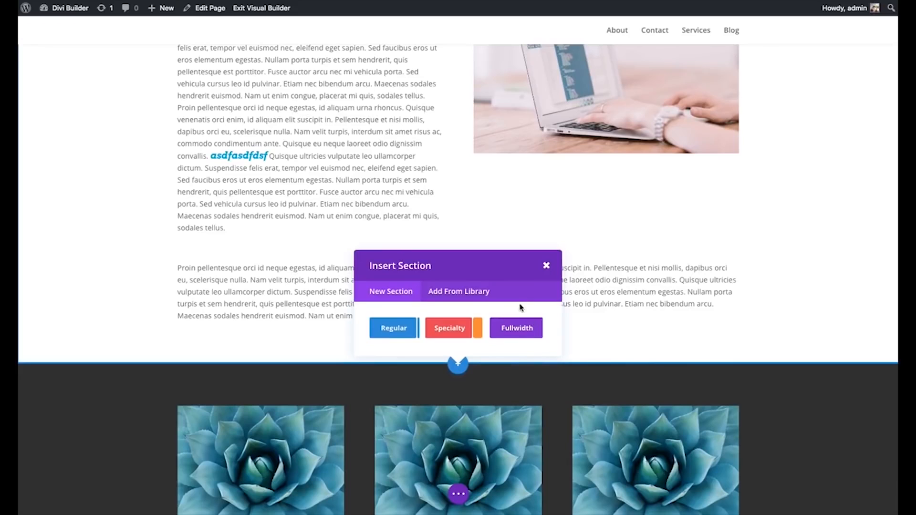
{"action": "left_click", "coordinate": [395, 330]}
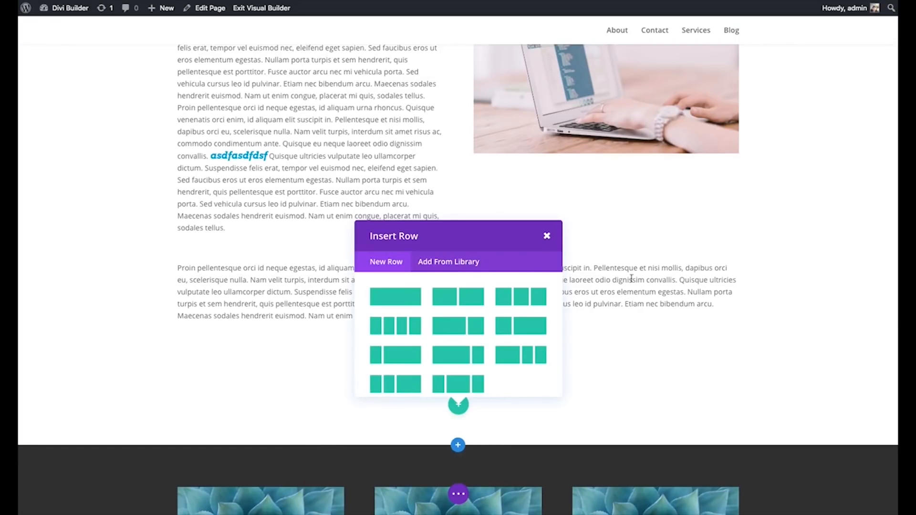
{"action": "left_click", "coordinate": [408, 325]}
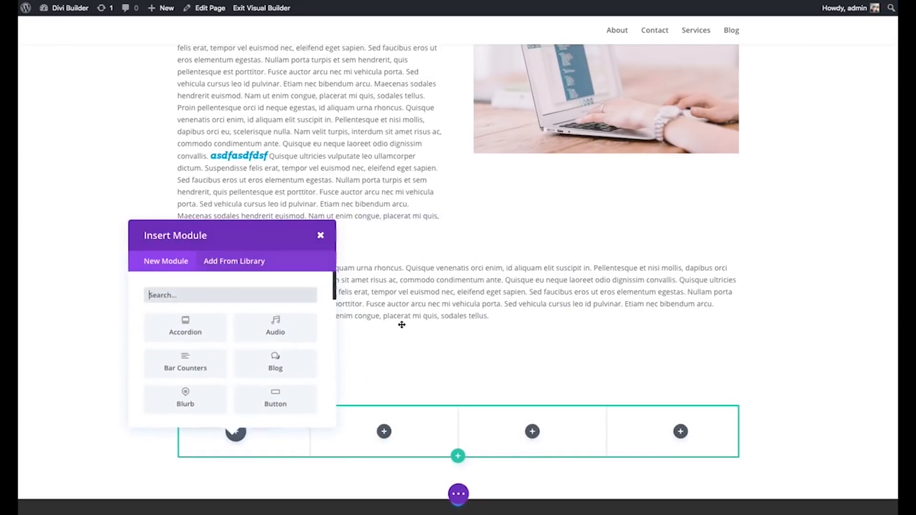
Step: Add a Button module to the new row's first column and move its settings window clear of the button
{"action": "scroll", "coordinate": [778, 279], "scroll_direction": "down", "scroll_amount": 2}
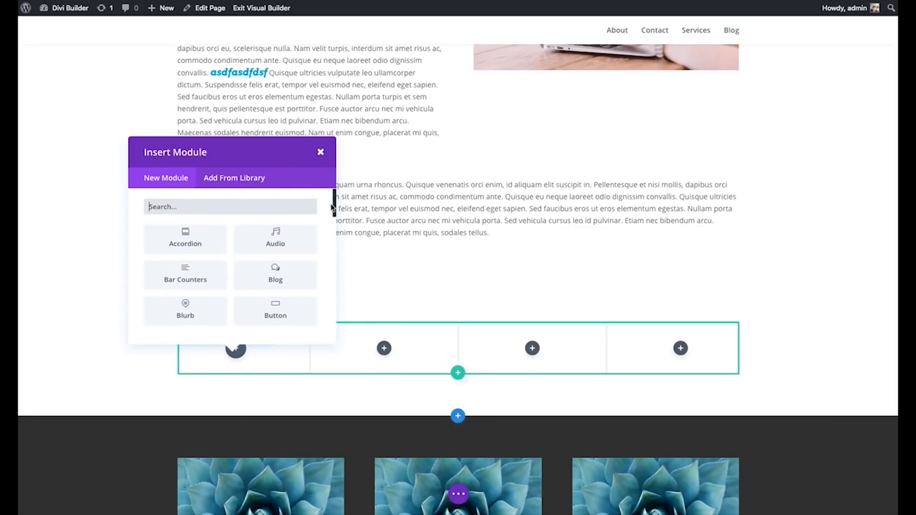
{"action": "mouse_move", "coordinate": [333, 216]}
{"action": "left_mouse_down"}
{"action": "mouse_move", "coordinate": [325, 325]}
{"action": "mouse_move", "coordinate": [327, 215]}
{"action": "left_mouse_up"}
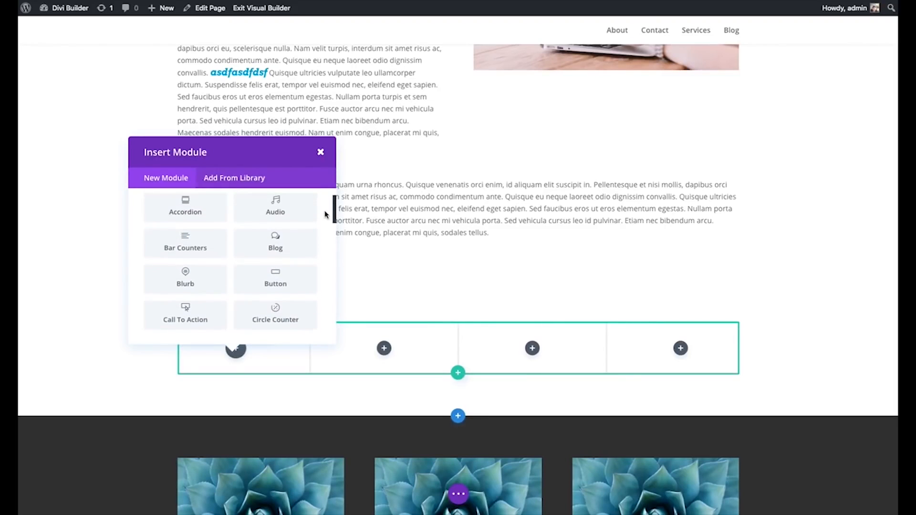
{"action": "left_click", "coordinate": [281, 285]}
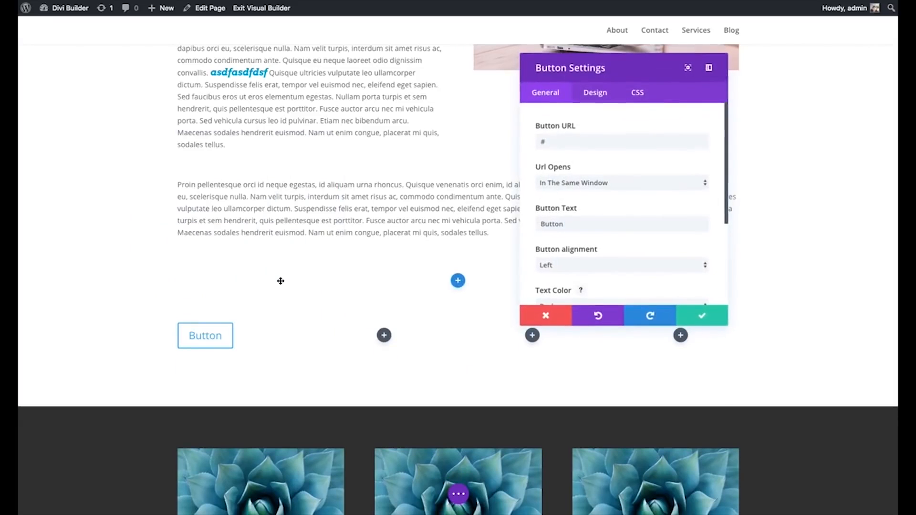
{"action": "left_click_drag", "start_coordinate": [621, 66], "coordinate": [478, 89]}
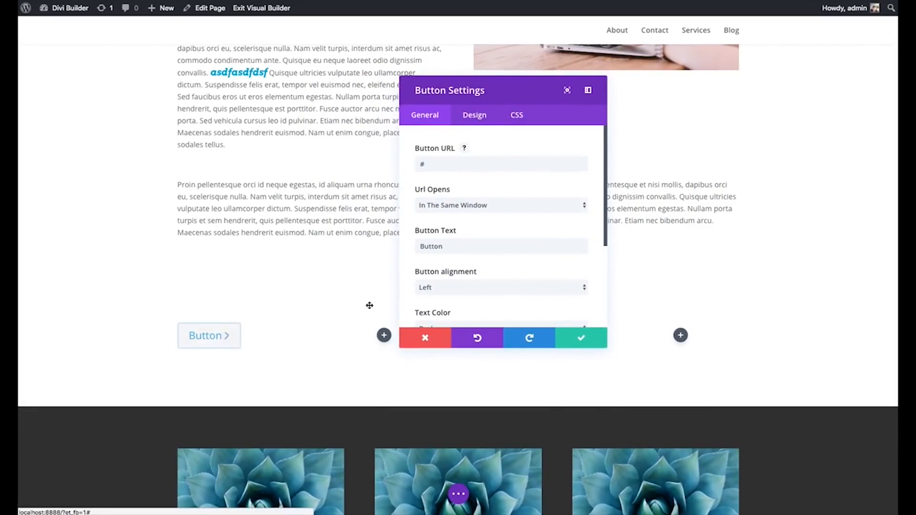
{"action": "mouse_move", "coordinate": [605, 143]}
{"action": "left_mouse_down"}
{"action": "mouse_move", "coordinate": [604, 236]}
{"action": "mouse_move", "coordinate": [598, 127]}
{"action": "left_mouse_up"}
{"action": "left_click", "coordinate": [437, 169]}
{"action": "type", "text": "http://www.elegantthemes.com"}
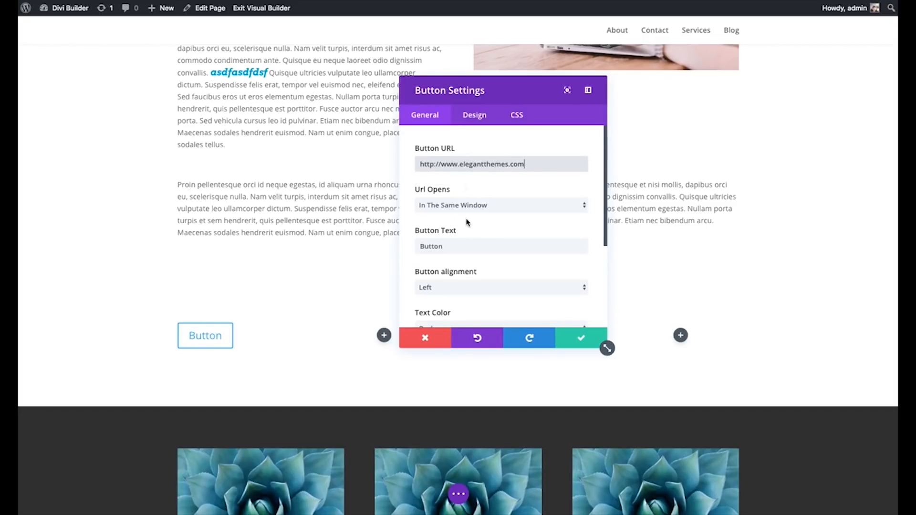
{"action": "left_click", "coordinate": [499, 210]}
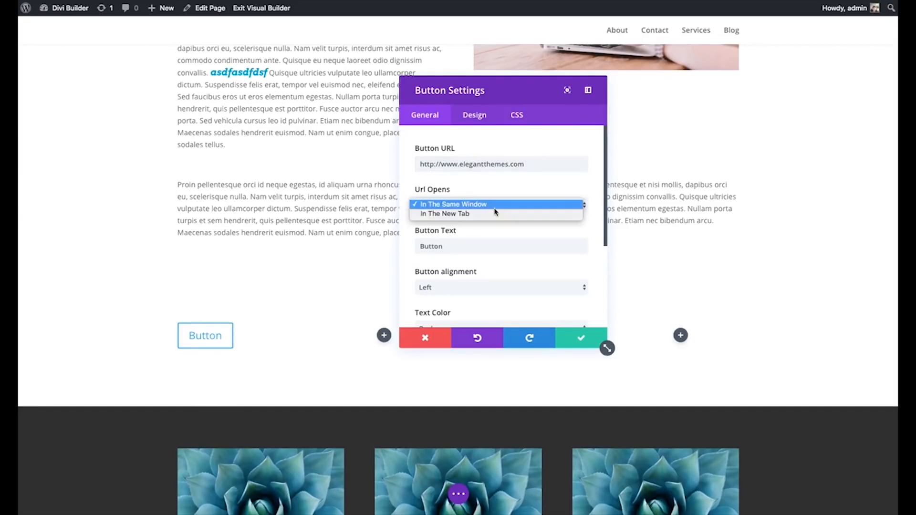
Step: Set the Button Text to "Join Today"
{"action": "scroll", "coordinate": [554, 191], "scroll_direction": "down", "scroll_amount": 3}
{"action": "double_click", "coordinate": [474, 159]}
{"action": "type", "text": "Joi"}
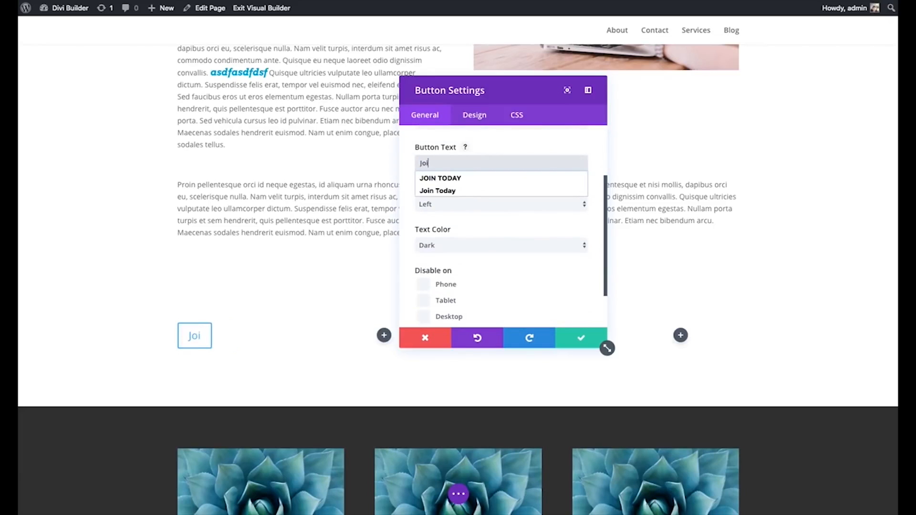
{"action": "type", "text": "n Today"}
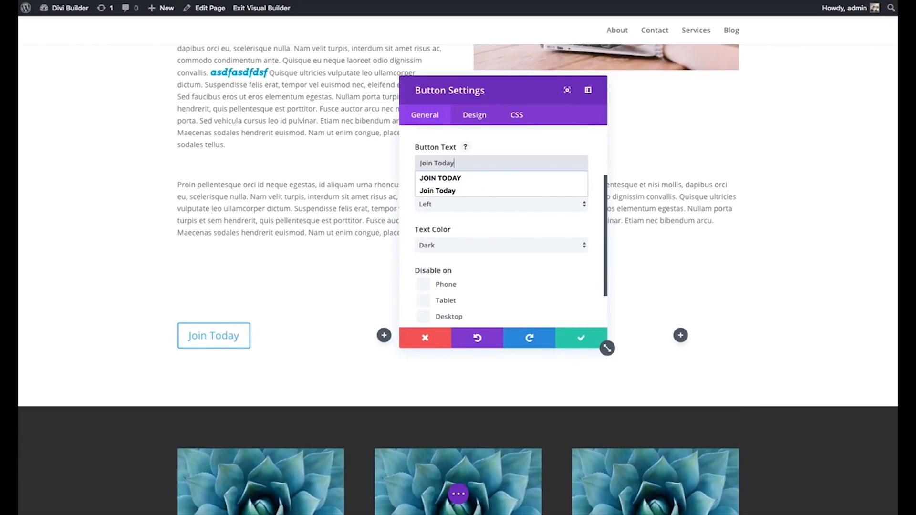
Step: Set the Button alignment to Center
{"action": "left_click", "coordinate": [545, 136]}
{"action": "left_click", "coordinate": [493, 203]}
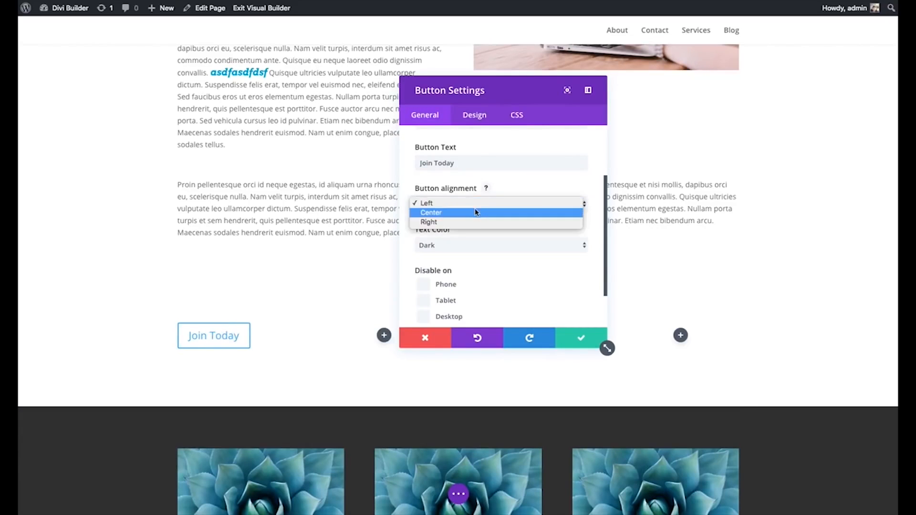
{"action": "left_click", "coordinate": [475, 212]}
{"action": "scroll", "coordinate": [571, 233], "scroll_direction": "down", "scroll_amount": 2}
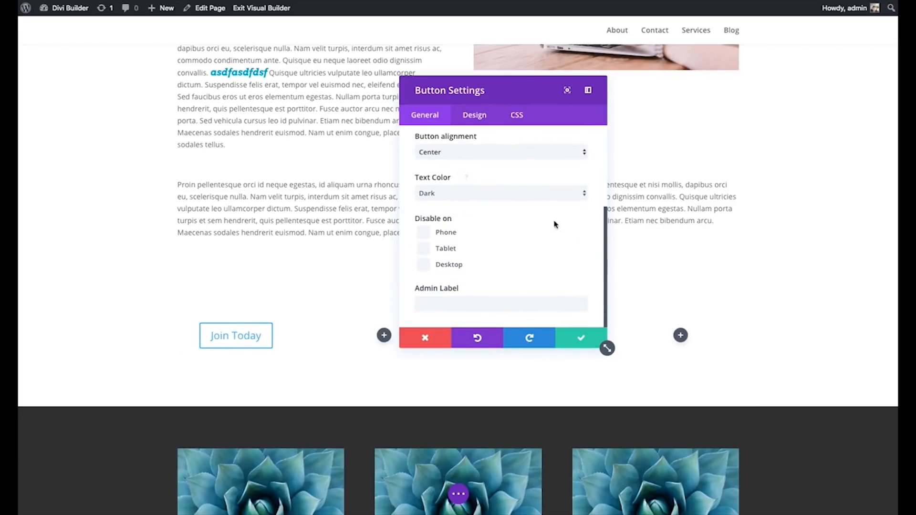
Step: Turn on custom styles for the button, look through the styling options and turn custom styles back off
{"action": "left_click", "coordinate": [481, 120]}
{"action": "left_click", "coordinate": [457, 164]}
{"action": "scroll", "coordinate": [577, 174], "scroll_direction": "down", "scroll_amount": 6}
{"action": "scroll", "coordinate": [575, 182], "scroll_direction": "down", "scroll_amount": 3}
{"action": "scroll", "coordinate": [572, 185], "scroll_direction": "up", "scroll_amount": 10}
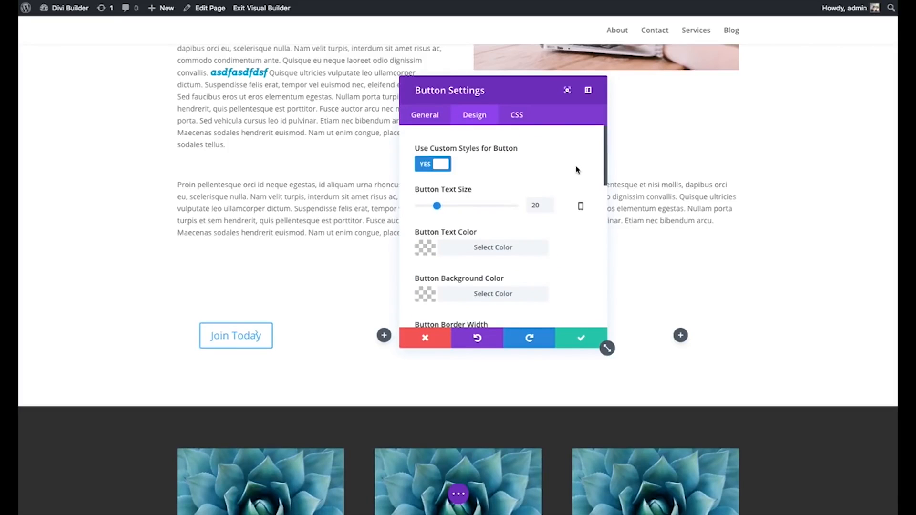
{"action": "left_click", "coordinate": [437, 165]}
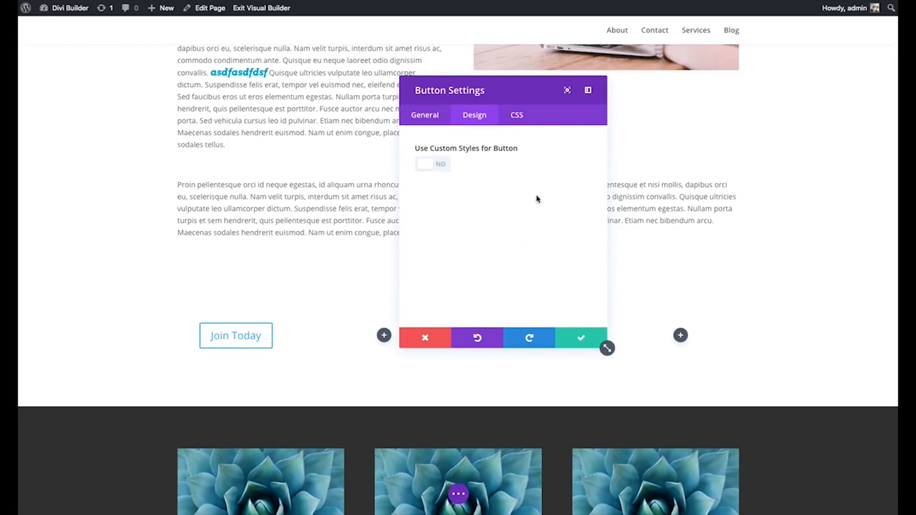
Step: Save the button settings and add a Blurb module to the row's second column
{"action": "left_click", "coordinate": [582, 340]}
{"action": "scroll", "coordinate": [706, 305], "scroll_direction": "down", "scroll_amount": 1}
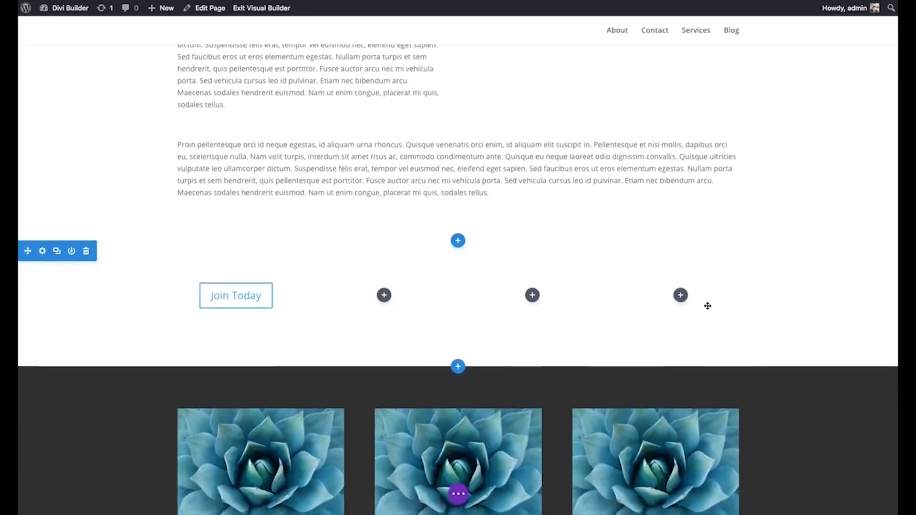
{"action": "left_click", "coordinate": [384, 294]}
{"action": "scroll", "coordinate": [484, 150], "scroll_direction": "down", "scroll_amount": 3}
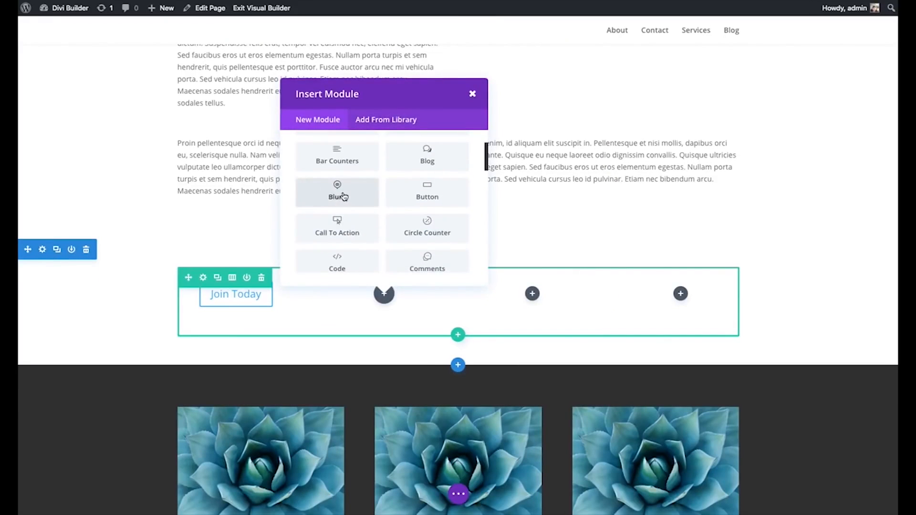
{"action": "left_click", "coordinate": [343, 197]}
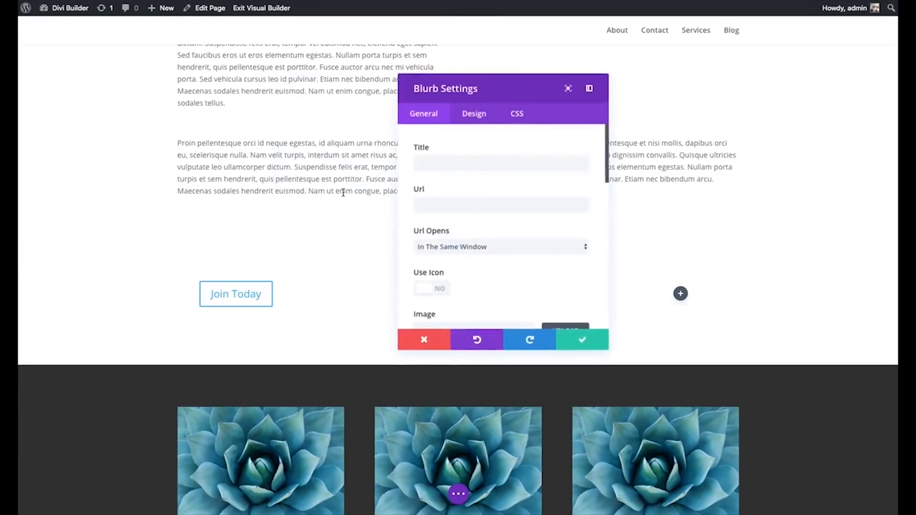
Step: Move the Blurb settings window clear of the second column and set the Title to "Title Goes Here"
{"action": "left_click_drag", "start_coordinate": [470, 87], "coordinate": [629, 90]}
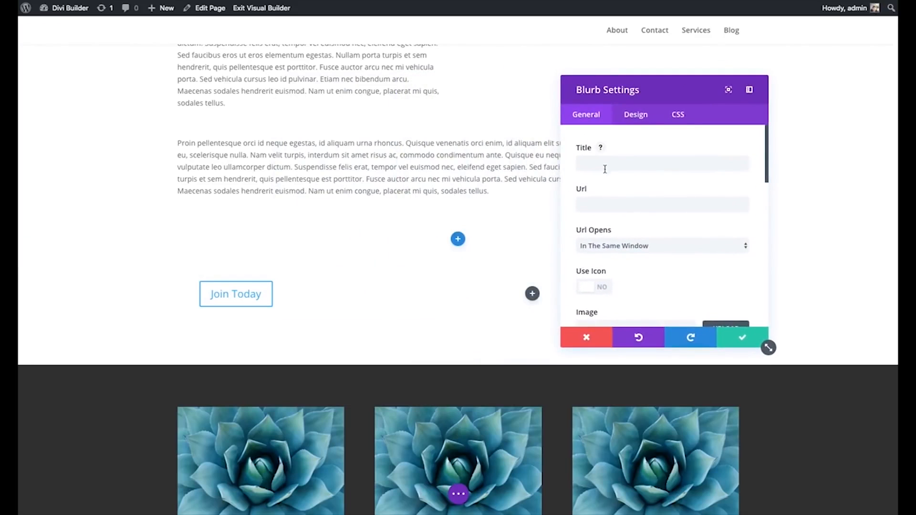
{"action": "left_click", "coordinate": [608, 165]}
{"action": "type", "text": "Title o"}
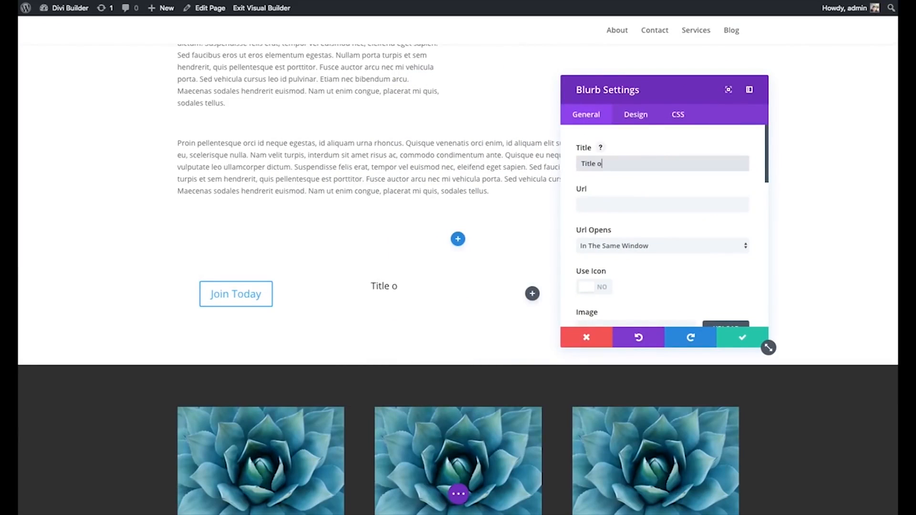
{"action": "key", "text": "BackSpace"}
{"action": "type", "text": "Goes Here"}
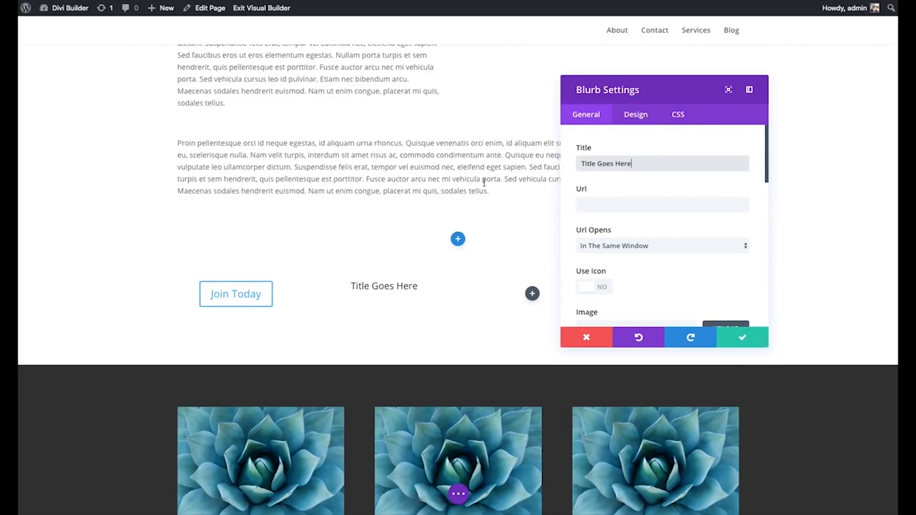
Step: Fill the blurb's Content with the "Proin pellentesque orci id neque egestas" placeholder text, trimmed to end at "dapibus orci eu, scelerisque nulla."
{"action": "scroll", "coordinate": [706, 232], "scroll_direction": "down", "scroll_amount": 10}
{"action": "left_click", "coordinate": [640, 256]}
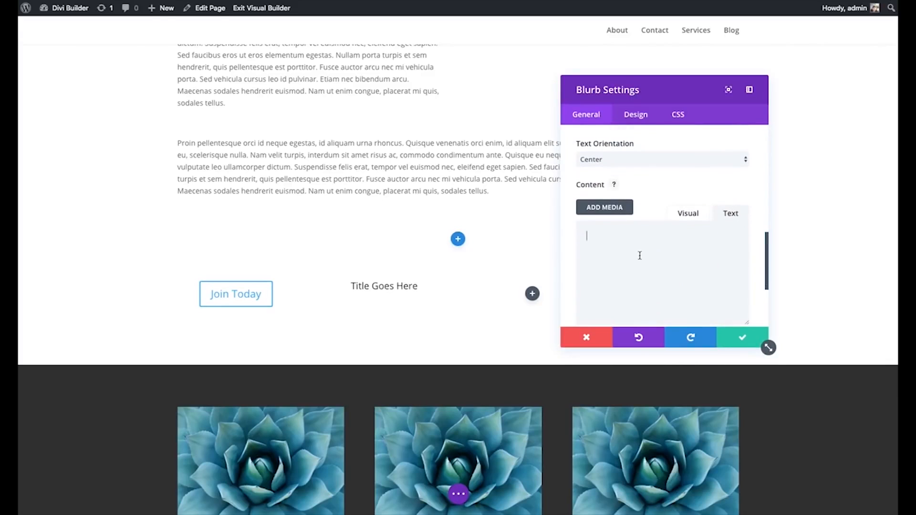
{"action": "type", "text": "Proin pellentesque orci id neque egestas, id aliquam urna rhoncus. Quisque venenatis orci enim, id aliquam elit suscipit in. Pellentesque et nisi mollis, dapibus orci eu, scelerisque nulla. Nam velit turpis, interdum sit amet risus ac, commodo condimentum ante. Quisque eu neque laoreet odio dignissim convallis. Quisque ultricies vulputate leo ullamcorper dictum. Suspendisse felis erat, tempor vel euismod nec, eleifend eget sapien. Sed faucibus eros ut eros elementum egestas. Nullam porta turpis et sem hendrerit, quis pellentesque est porttitor. Fusce auctor arcu nec mi vehicula porta. Sed vehicula cursus leo id pulvinar. Etiam nec bibendum arcu. Maecenas sodales hendrerit euismod. Nam ut enim congue, placerat mi quis, sodales tellus."}
{"action": "left_click_drag", "start_coordinate": [730, 309], "coordinate": [672, 244]}
{"action": "key", "text": "BackSpace"}
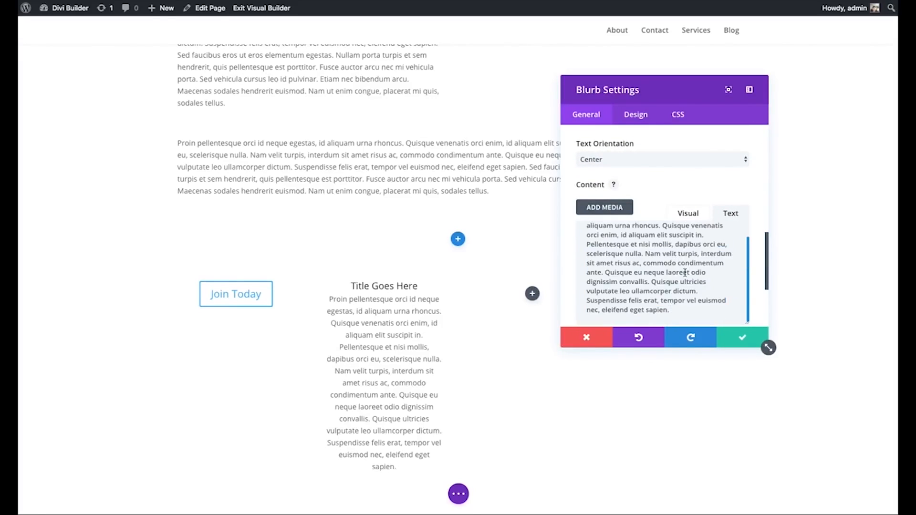
{"action": "left_click_drag", "start_coordinate": [678, 309], "coordinate": [554, 230]}
{"action": "key", "text": "BackSpace"}
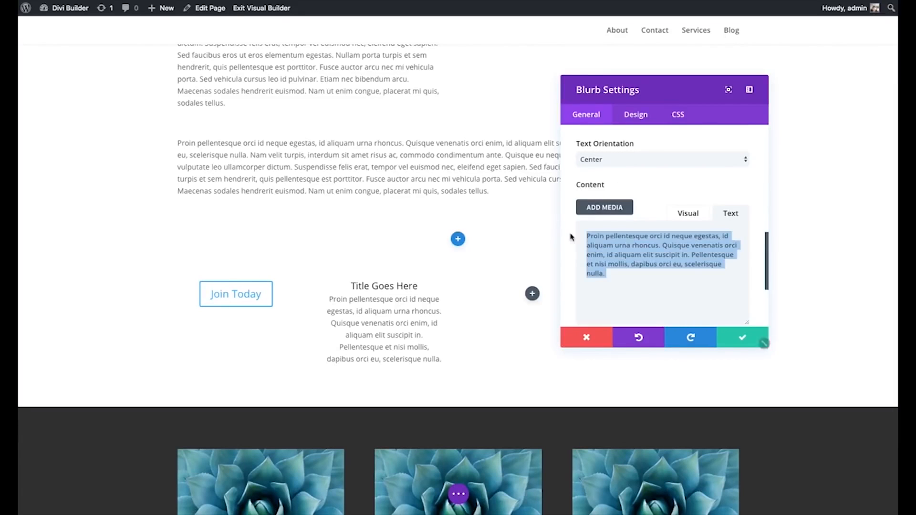
{"action": "left_click", "coordinate": [667, 265]}
Step: Enable Use Icon for the blurb and choose the double down-chevron icon
{"action": "scroll", "coordinate": [762, 219], "scroll_direction": "down", "scroll_amount": 3}
{"action": "scroll", "coordinate": [762, 219], "scroll_direction": "up", "scroll_amount": 10}
{"action": "scroll", "coordinate": [759, 179], "scroll_direction": "up", "scroll_amount": 1}
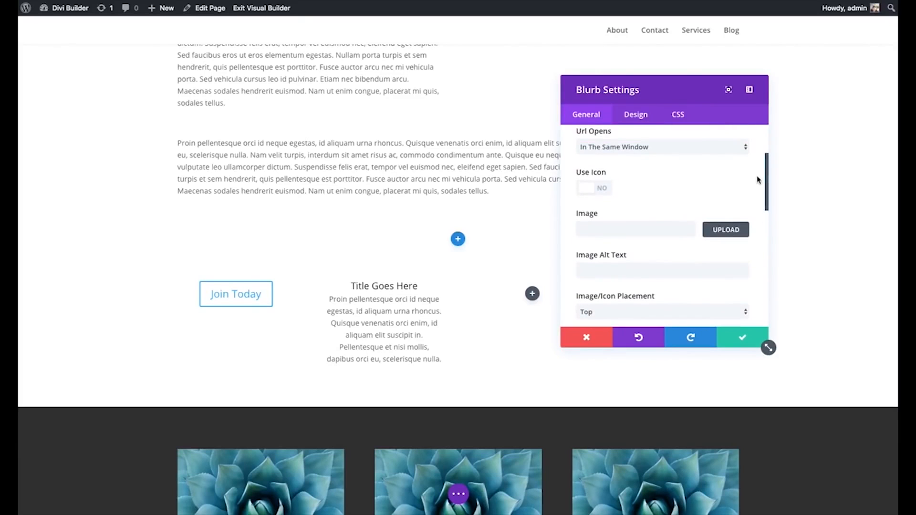
{"action": "left_click", "coordinate": [605, 188]}
{"action": "scroll", "coordinate": [721, 195], "scroll_direction": "down", "scroll_amount": 3}
{"action": "left_click", "coordinate": [661, 228]}
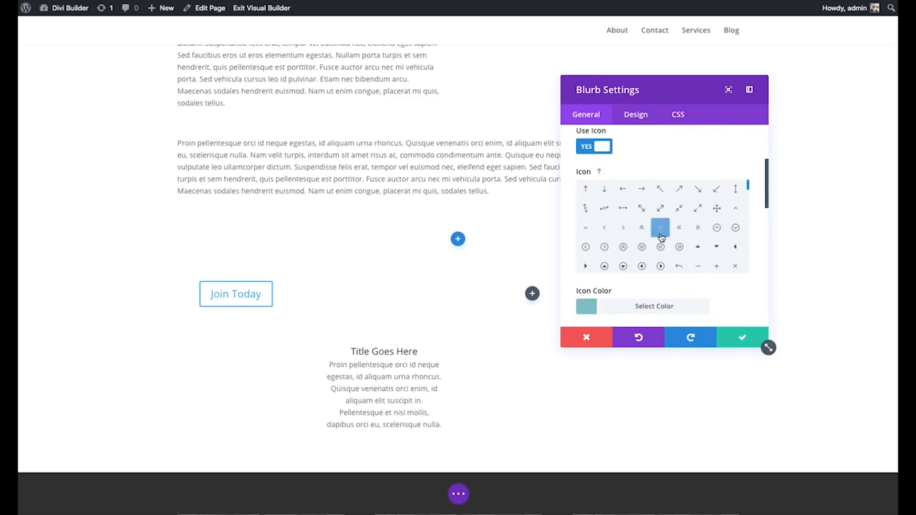
Step: Set the blurb's Icon Color to the muted green #73b595
{"action": "left_click", "coordinate": [689, 306]}
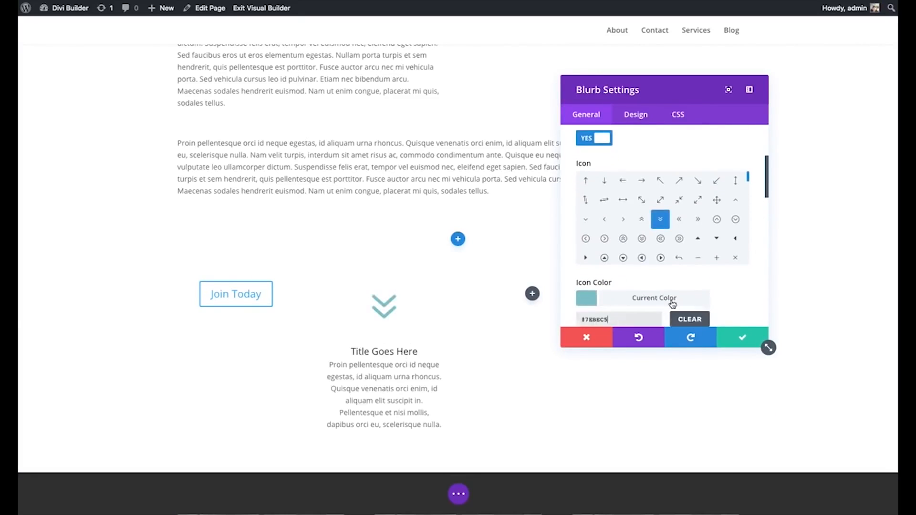
{"action": "left_click", "coordinate": [610, 280]}
{"action": "left_click_drag", "start_coordinate": [610, 280], "coordinate": [623, 283]}
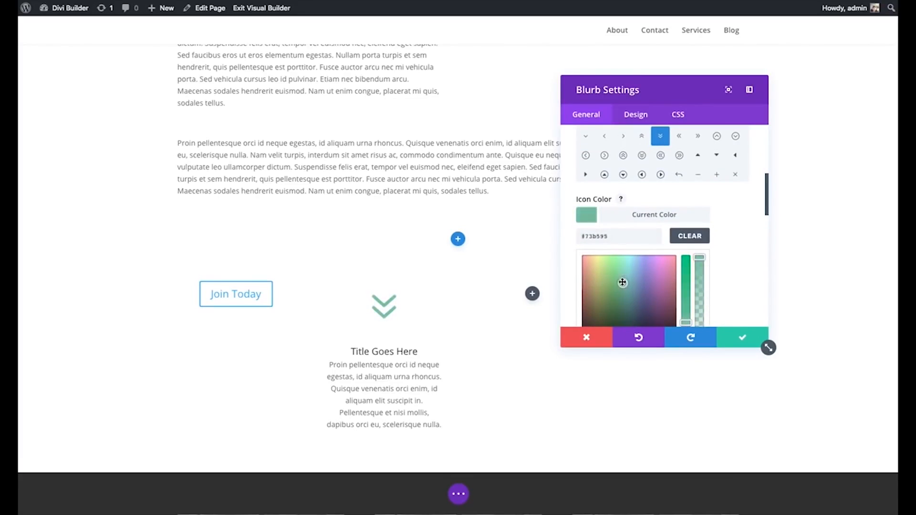
{"action": "left_click", "coordinate": [648, 229]}
Step: Try Left as the blurb's Image/Icon Placement and set it back to Top
{"action": "scroll", "coordinate": [720, 224], "scroll_direction": "down", "scroll_amount": 3}
{"action": "left_click", "coordinate": [640, 181]}
{"action": "left_click", "coordinate": [633, 188]}
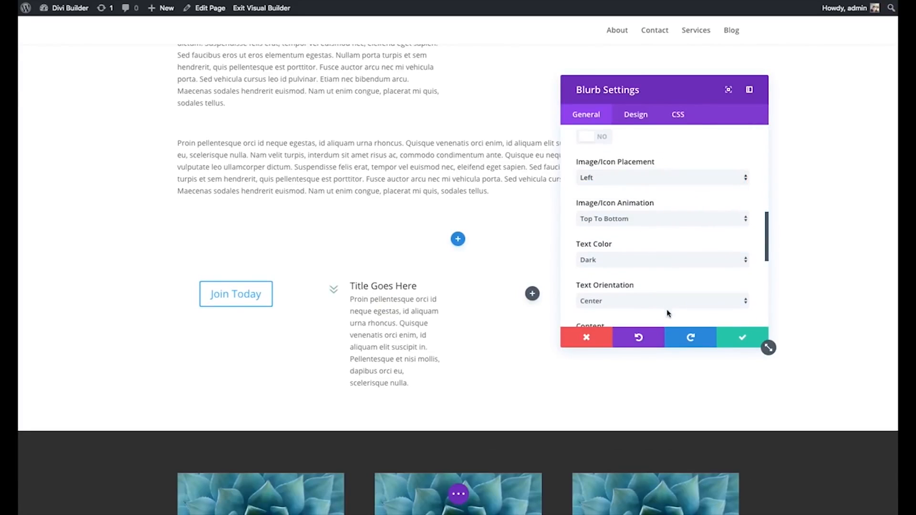
{"action": "left_click", "coordinate": [643, 180]}
{"action": "left_click", "coordinate": [635, 169]}
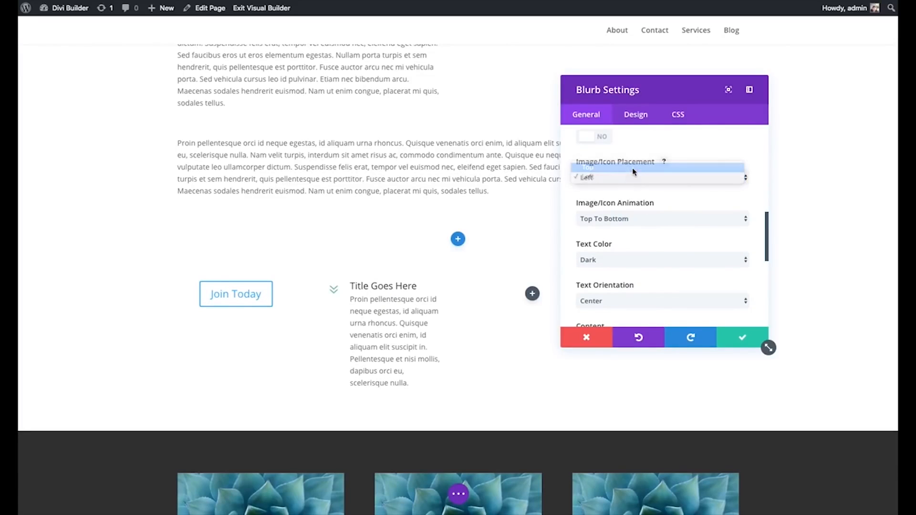
Step: Set the blurb's Header Font to Bevan with a Header Font Size of 22px
{"action": "left_click", "coordinate": [637, 117]}
{"action": "left_click_drag", "start_coordinate": [599, 288], "coordinate": [603, 287]}
{"action": "left_click", "coordinate": [616, 246]}
{"action": "left_click", "coordinate": [607, 292]}
Step: Try the header's underline, bold, italic and uppercase styles, keep only uppercase, and save the blurb settings
{"action": "left_click", "coordinate": [649, 246]}
{"action": "left_click", "coordinate": [708, 247]}
{"action": "left_click", "coordinate": [688, 246]}
{"action": "left_click", "coordinate": [650, 246]}
{"action": "left_click", "coordinate": [669, 246]}
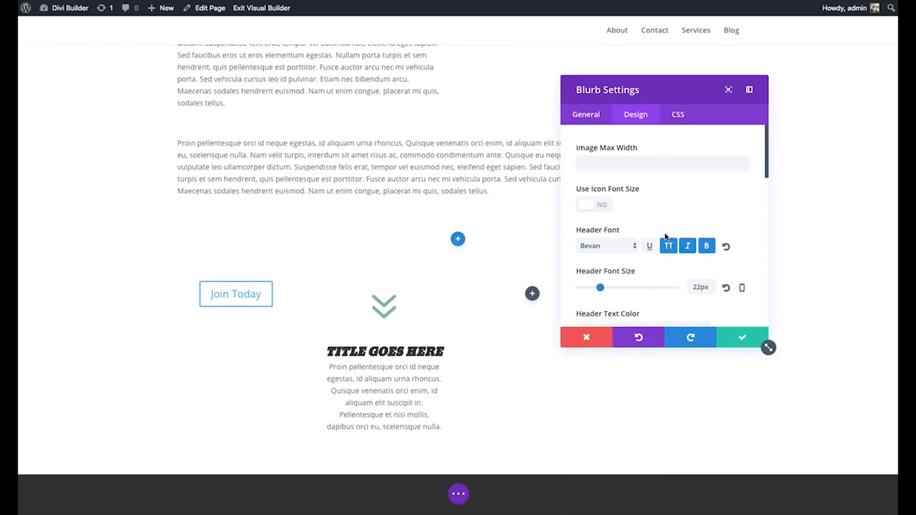
{"action": "left_click", "coordinate": [707, 245]}
{"action": "left_click", "coordinate": [688, 246]}
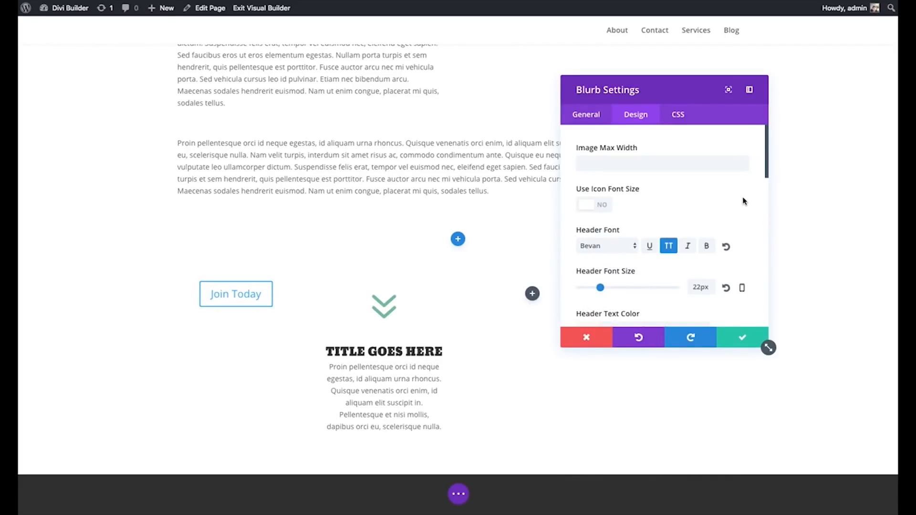
{"action": "left_click", "coordinate": [742, 337]}
Step: Duplicate the finished blurb twice and place the copies in the row's third and fourth columns
{"action": "scroll", "coordinate": [745, 321], "scroll_direction": "down", "scroll_amount": 5}
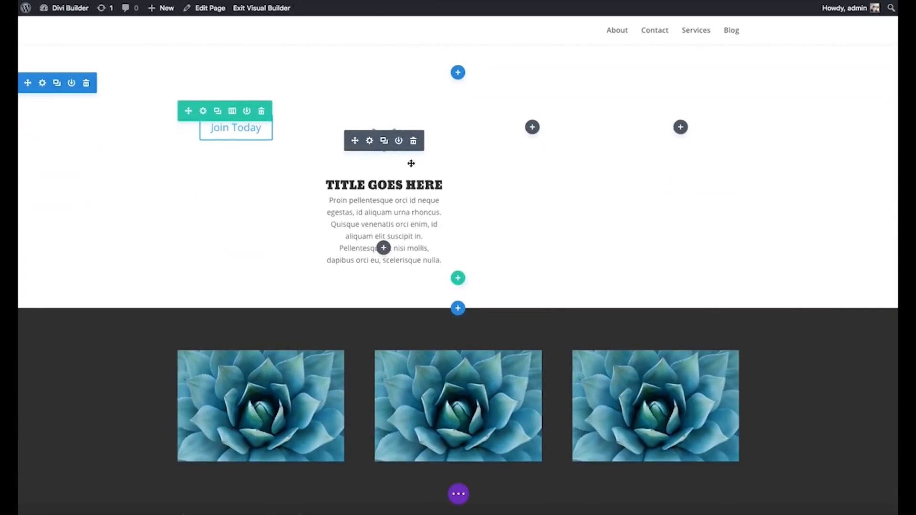
{"action": "scroll", "coordinate": [460, 239], "scroll_direction": "up", "scroll_amount": 4}
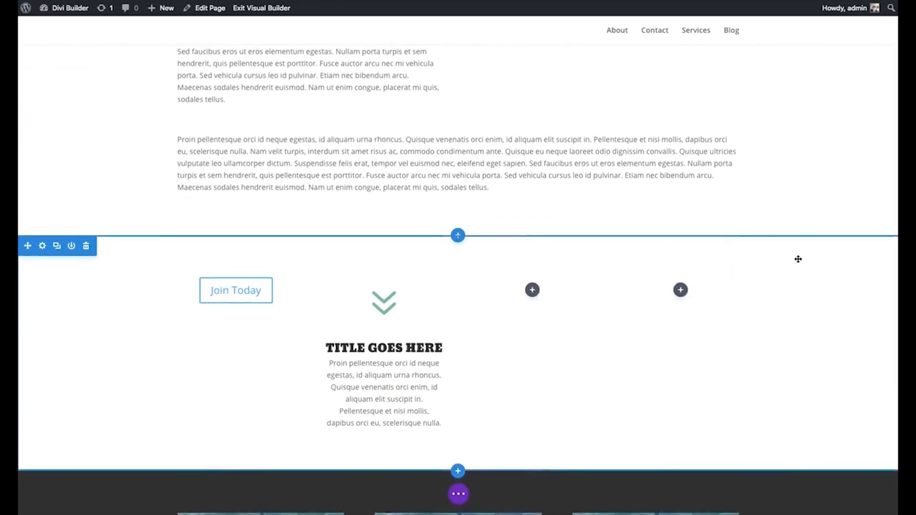
{"action": "scroll", "coordinate": [812, 205], "scroll_direction": "down", "scroll_amount": 1}
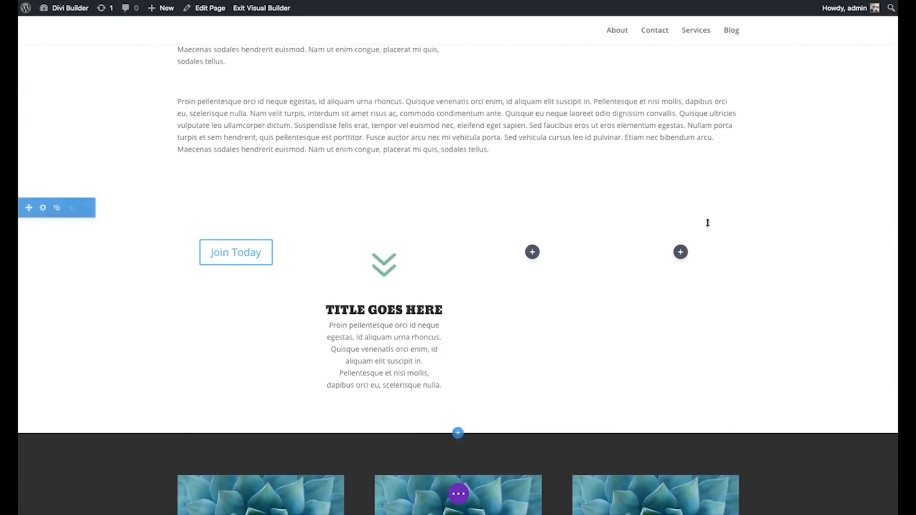
{"action": "scroll", "coordinate": [388, 279], "scroll_direction": "down", "scroll_amount": 2}
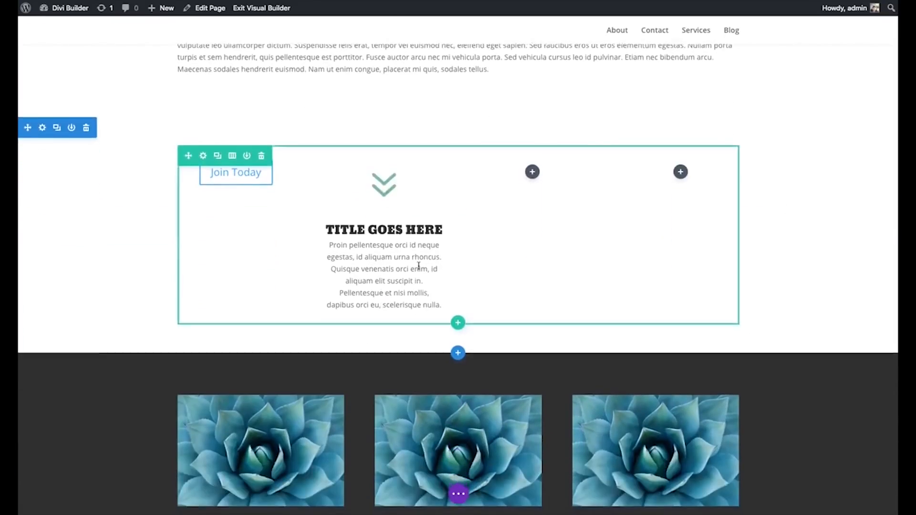
{"action": "left_click", "coordinate": [383, 186]}
{"action": "left_click_drag", "start_coordinate": [355, 354], "coordinate": [535, 167]}
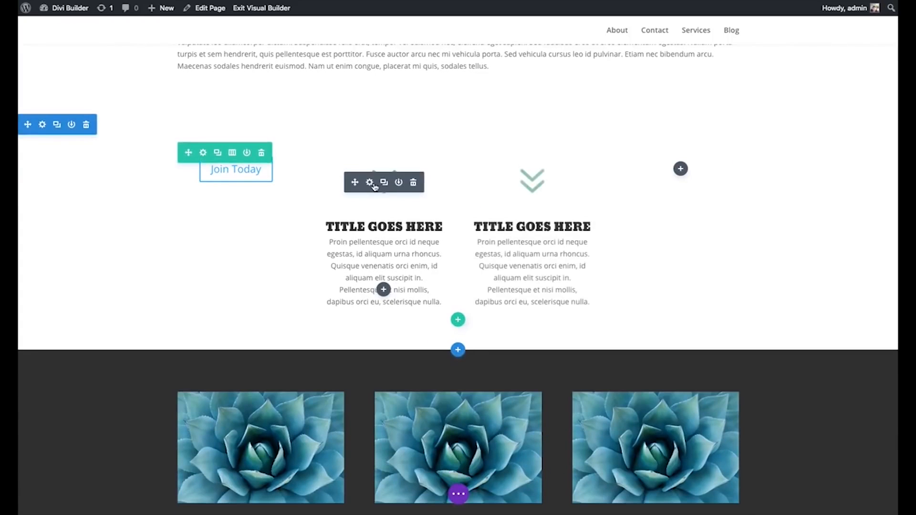
{"action": "left_click", "coordinate": [385, 180]}
{"action": "left_click_drag", "start_coordinate": [356, 350], "coordinate": [682, 170]}
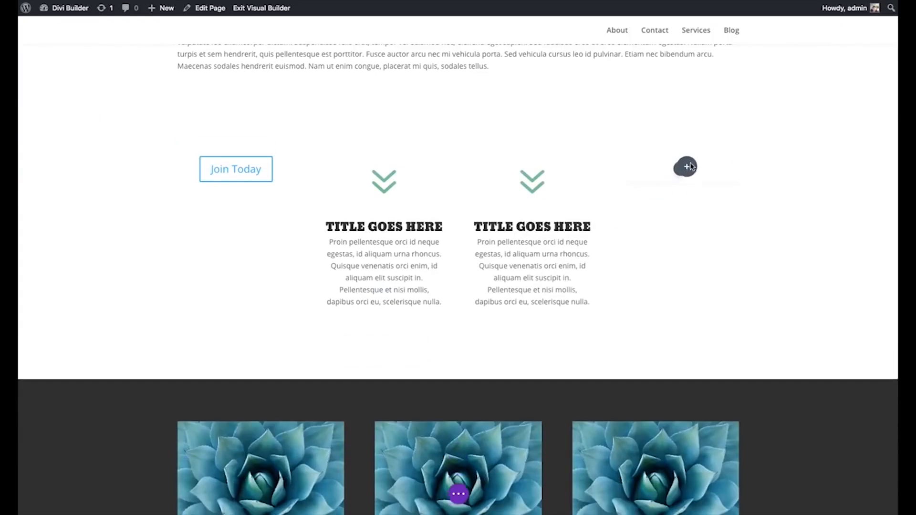
Step: Delete the Join Today button and place a duplicate of the blurb in the row's first column
{"action": "left_click", "coordinate": [266, 181]}
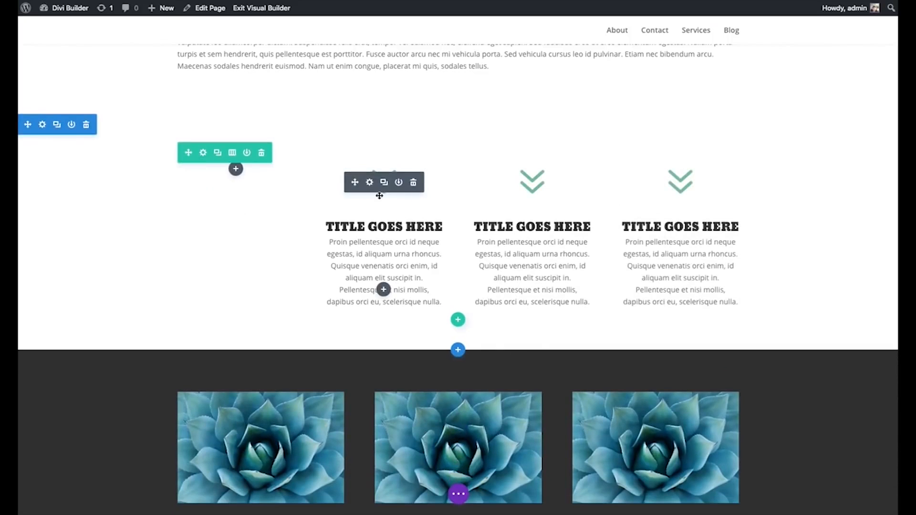
{"action": "left_click", "coordinate": [384, 182]}
{"action": "left_click_drag", "start_coordinate": [354, 349], "coordinate": [245, 174]}
Step: Move the section with the four blurbs to the top of the page, above the Title Goes Here text and laptop image section
{"action": "scroll", "coordinate": [790, 188], "scroll_direction": "up", "scroll_amount": 4}
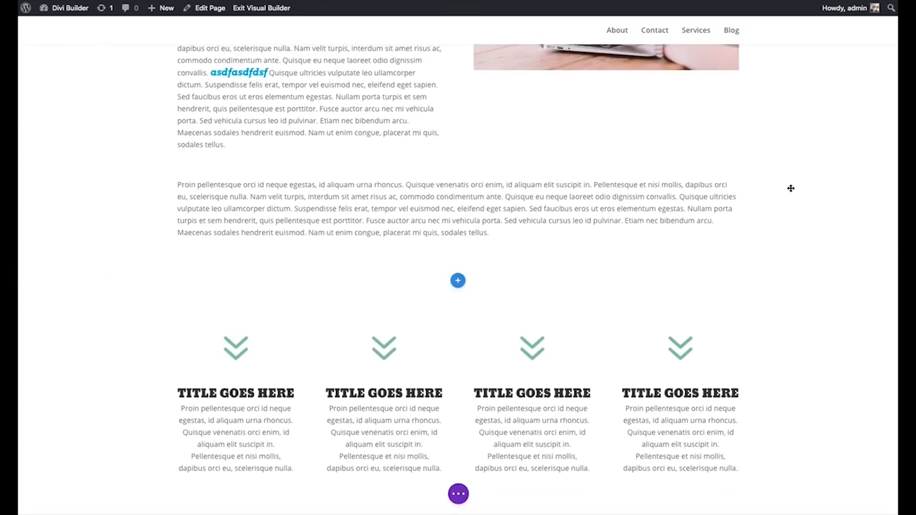
{"action": "scroll", "coordinate": [788, 239], "scroll_direction": "up", "scroll_amount": 3}
{"action": "scroll", "coordinate": [777, 256], "scroll_direction": "down", "scroll_amount": 5}
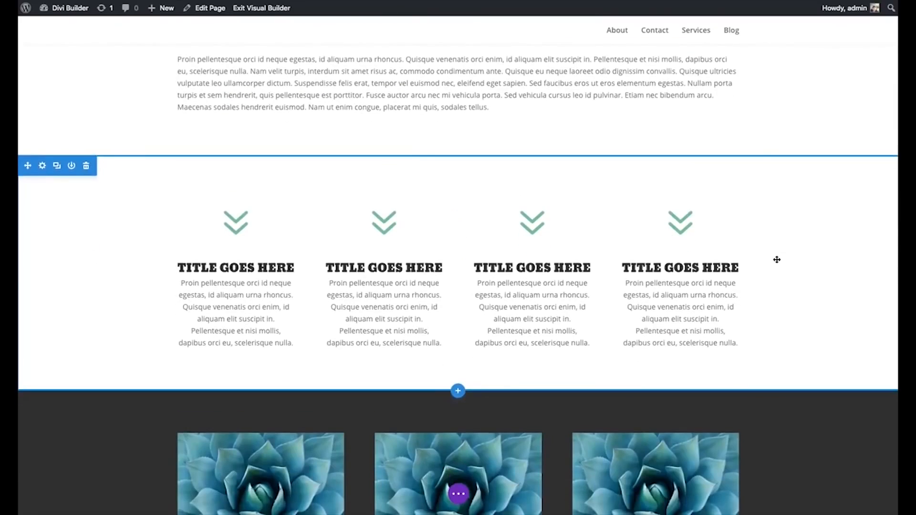
{"action": "scroll", "coordinate": [777, 260], "scroll_direction": "up", "scroll_amount": 1}
{"action": "scroll", "coordinate": [776, 257], "scroll_direction": "down", "scroll_amount": 1}
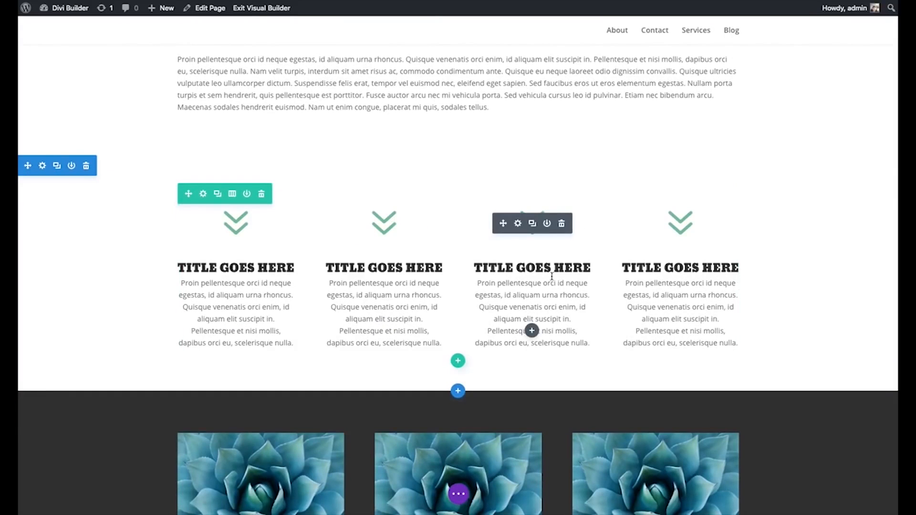
{"action": "scroll", "coordinate": [552, 276], "scroll_direction": "up", "scroll_amount": 4}
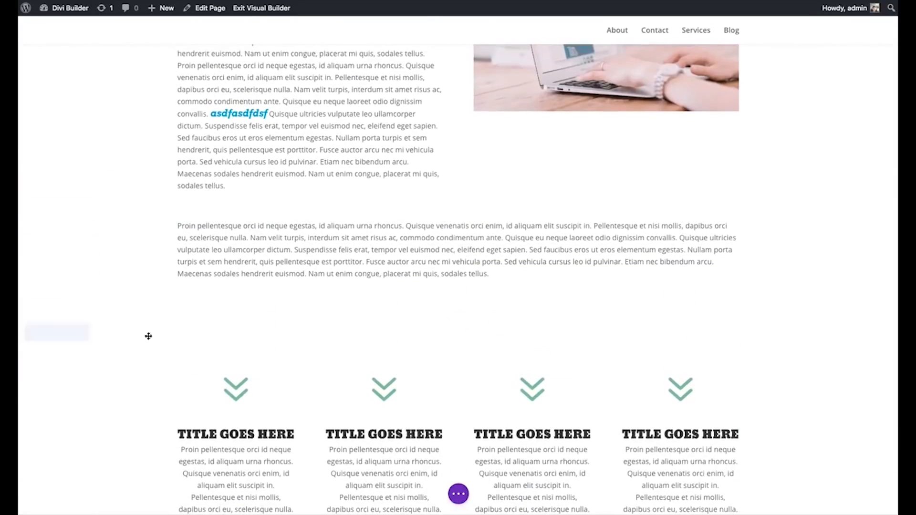
{"action": "left_click_drag", "start_coordinate": [27, 335], "coordinate": [237, 60]}
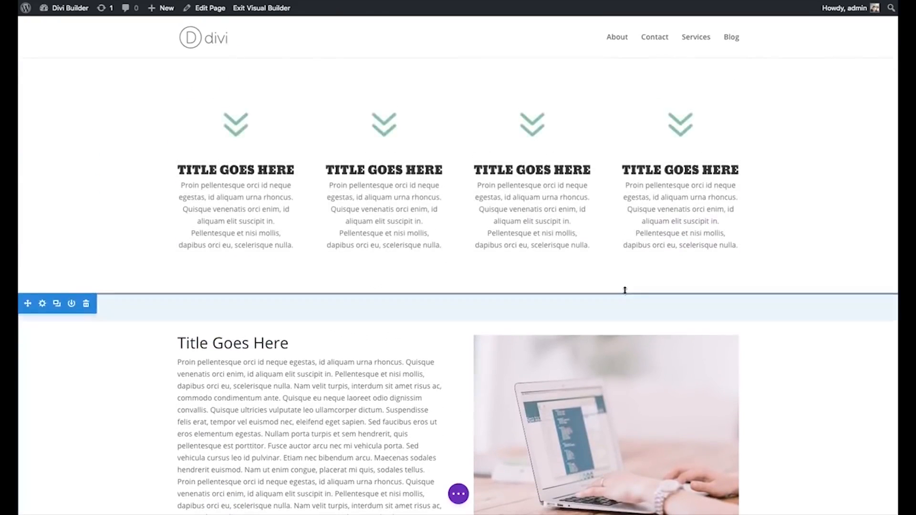
{"action": "scroll", "coordinate": [814, 340], "scroll_direction": "down", "scroll_amount": 8}
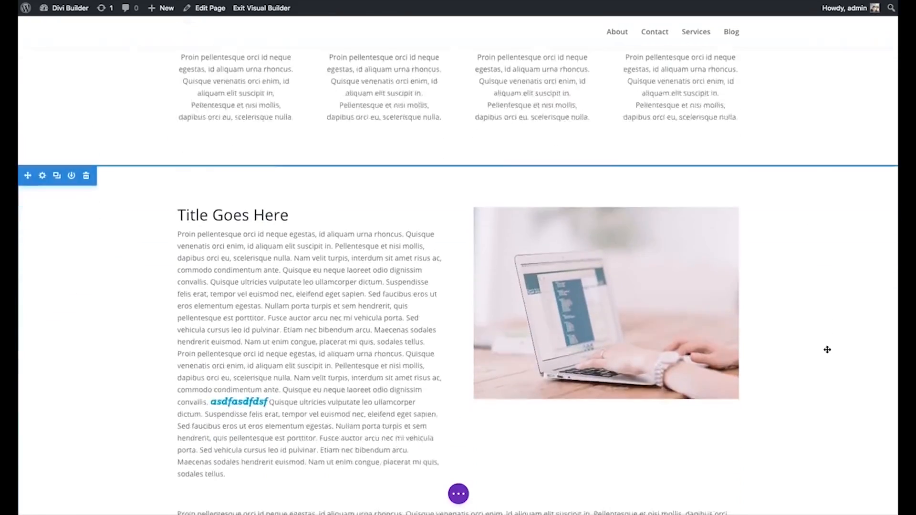
{"action": "scroll", "coordinate": [801, 315], "scroll_direction": "up", "scroll_amount": 9}
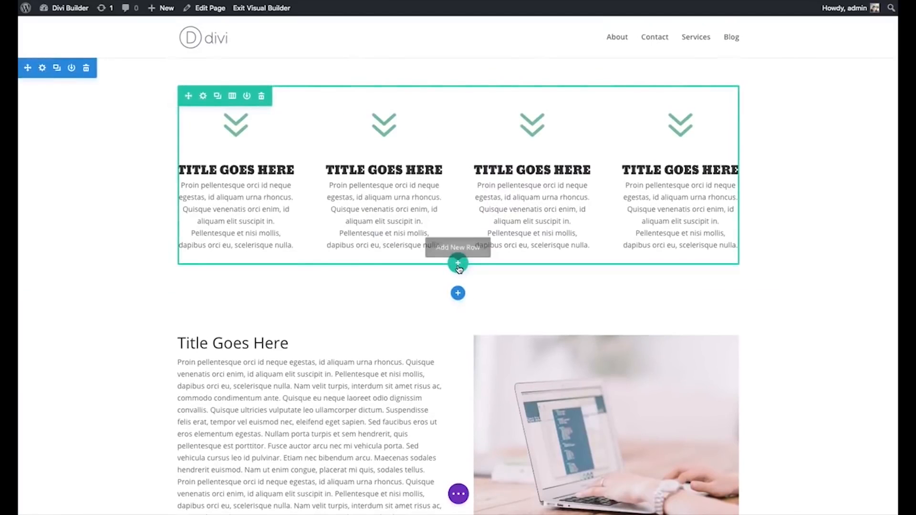
{"action": "left_click", "coordinate": [459, 264]}
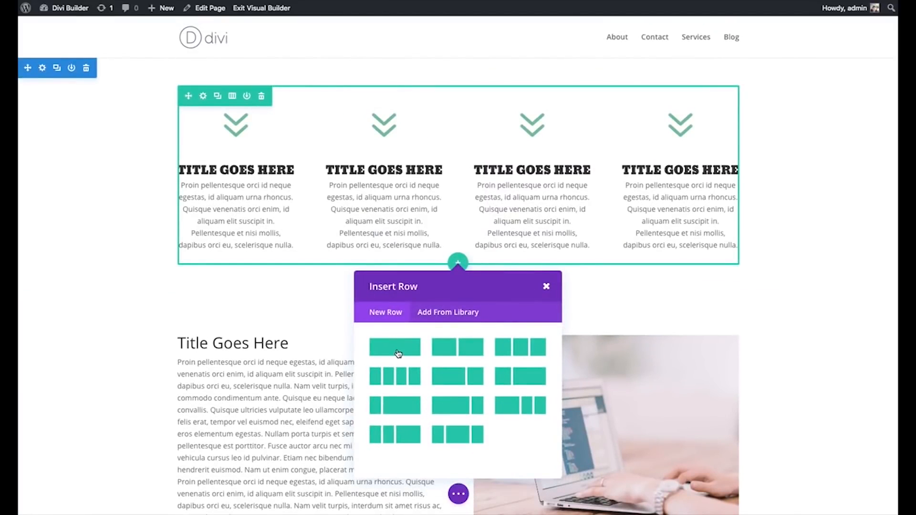
{"action": "left_click", "coordinate": [546, 287]}
{"action": "scroll", "coordinate": [462, 217], "scroll_direction": "down", "scroll_amount": 5}
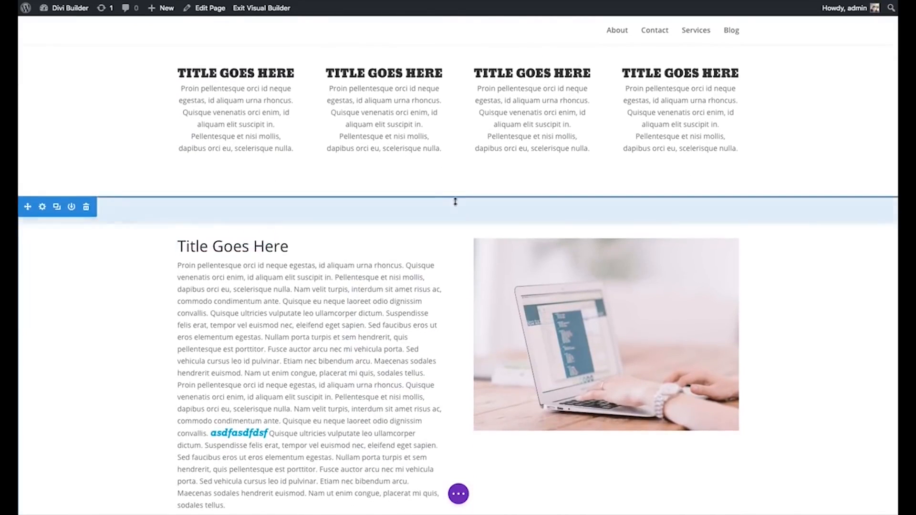
{"action": "scroll", "coordinate": [487, 243], "scroll_direction": "down", "scroll_amount": 4}
{"action": "scroll", "coordinate": [497, 313], "scroll_direction": "up", "scroll_amount": 10}
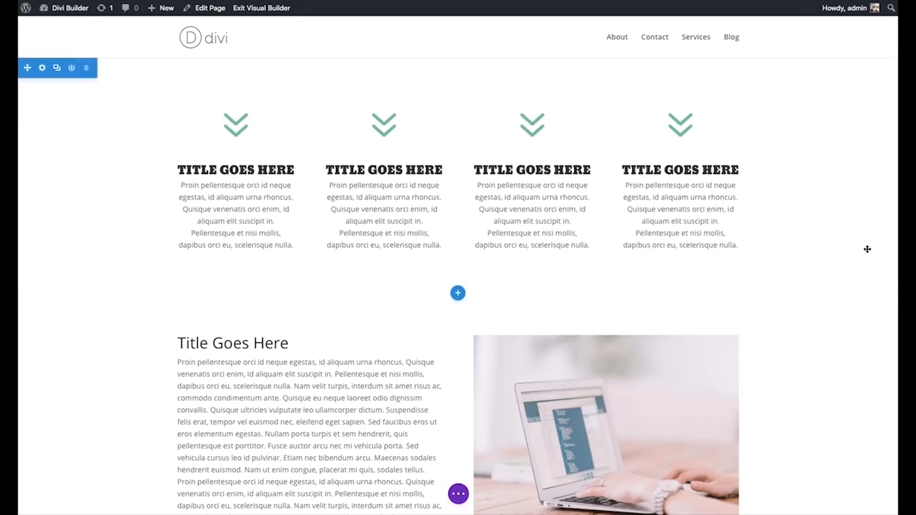
Step: Preview the page at tablet and phone widths, then return to the desktop width
{"action": "left_click", "coordinate": [458, 495]}
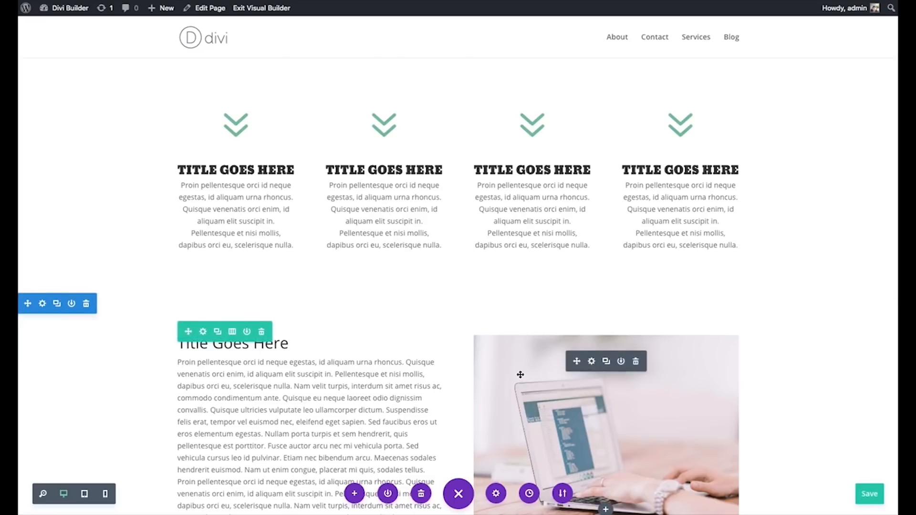
{"action": "left_click", "coordinate": [84, 494]}
{"action": "left_click", "coordinate": [106, 494]}
{"action": "left_click", "coordinate": [85, 495]}
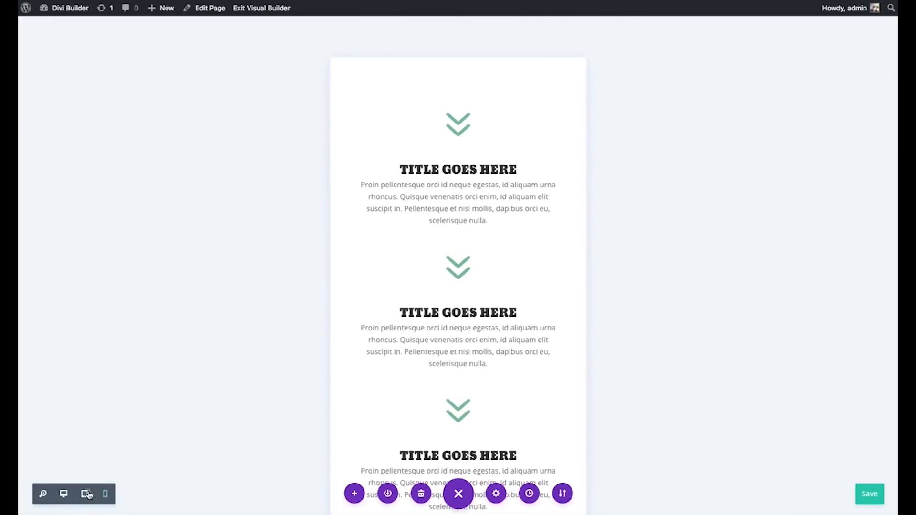
{"action": "left_click", "coordinate": [64, 494]}
{"action": "left_click", "coordinate": [85, 496]}
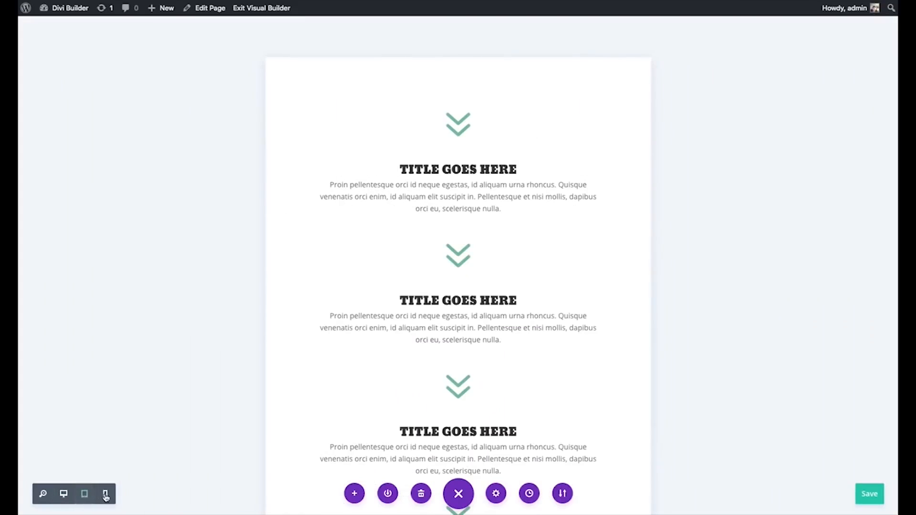
{"action": "left_click", "coordinate": [64, 494]}
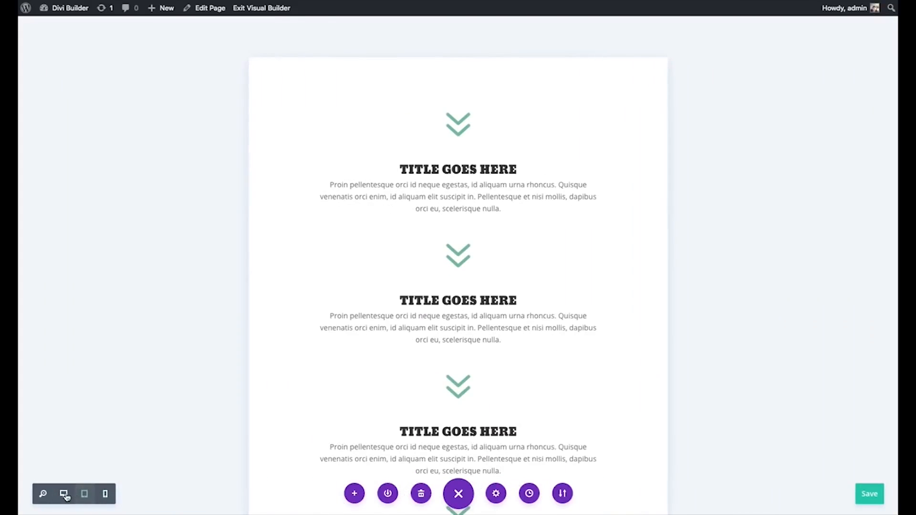
Step: In the zoomed-out view, move the dark three-image section between the blurbs section and the Title Goes Here section
{"action": "left_click", "coordinate": [43, 494]}
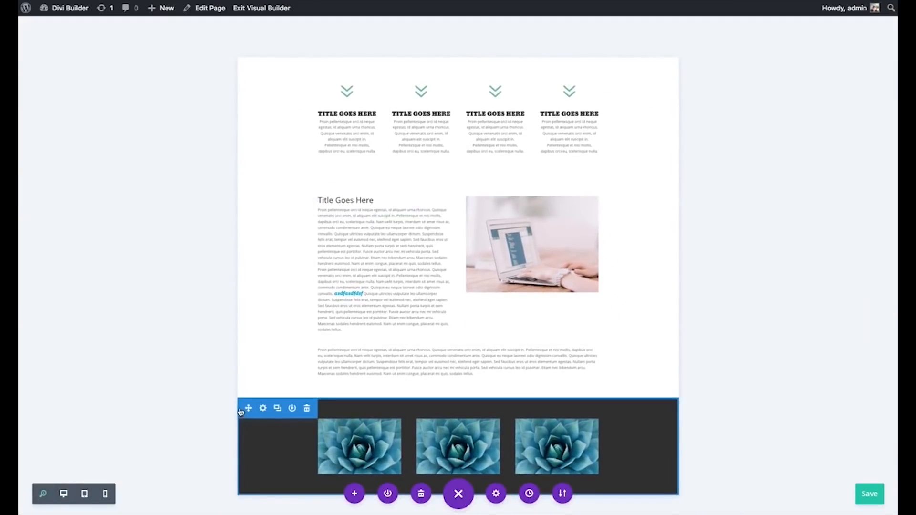
{"action": "left_click_drag", "start_coordinate": [247, 408], "coordinate": [286, 160]}
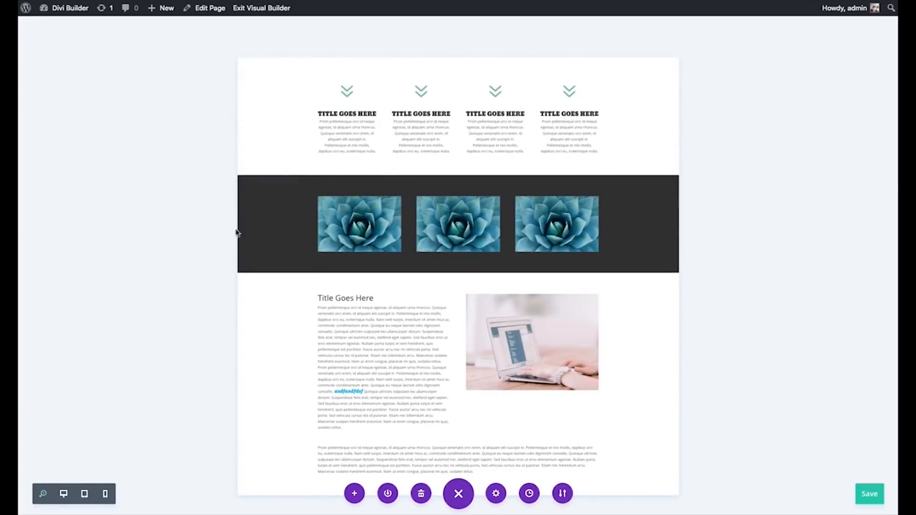
Step: Set the three-image section's background color to bright green and save the section settings
{"action": "left_click", "coordinate": [265, 188]}
{"action": "left_click_drag", "start_coordinate": [584, 224], "coordinate": [717, 207]}
{"action": "left_click", "coordinate": [718, 237]}
{"action": "scroll", "coordinate": [761, 264], "scroll_direction": "down", "scroll_amount": 2}
{"action": "left_click", "coordinate": [772, 296]}
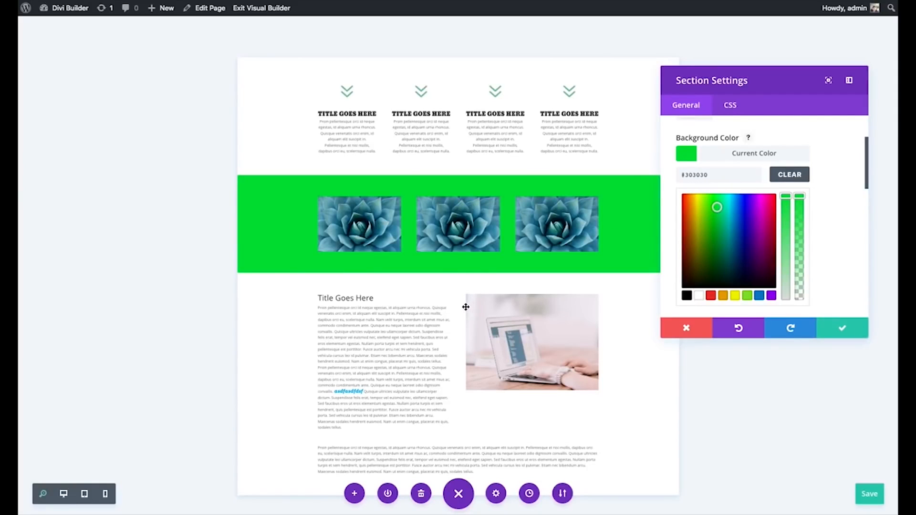
{"action": "left_click", "coordinate": [863, 334]}
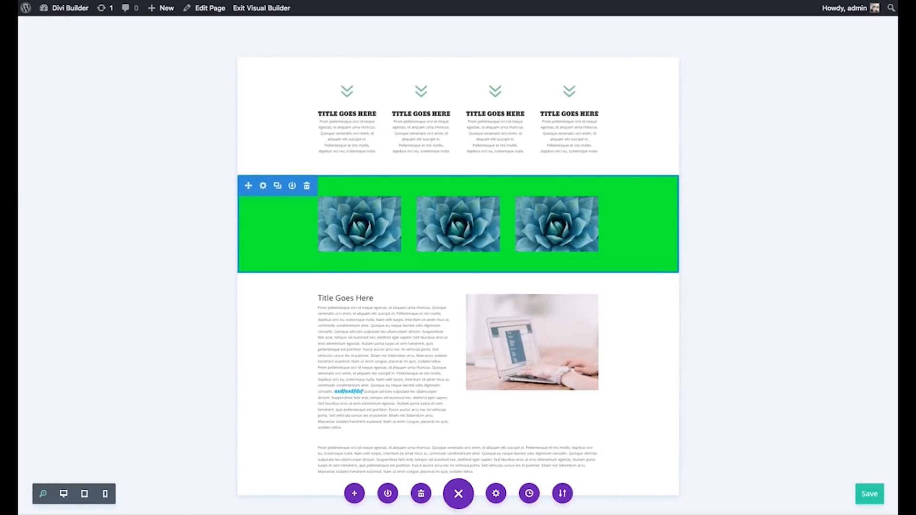
Step: Return to the desktop view and review the General and CSS options of the page settings
{"action": "left_click", "coordinate": [64, 494]}
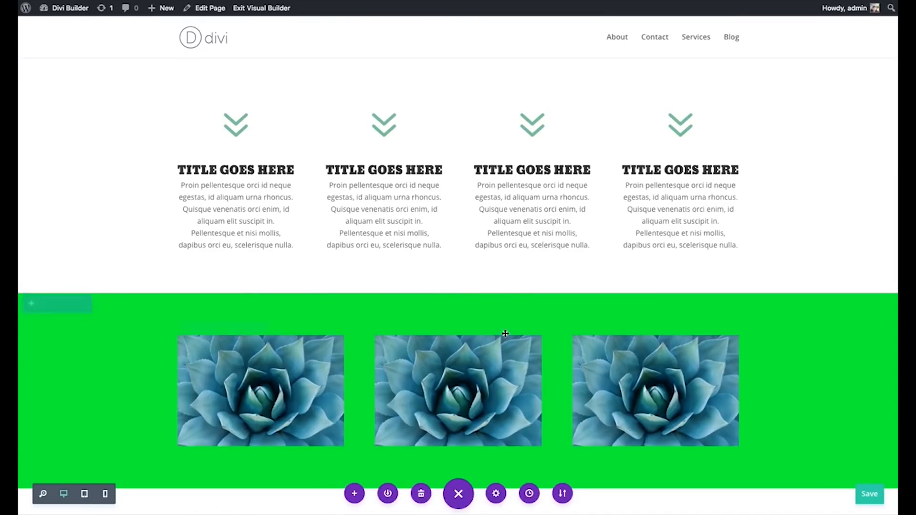
{"action": "mouse_move", "coordinate": [337, 198]}
{"action": "mouse_move", "coordinate": [228, 137]}
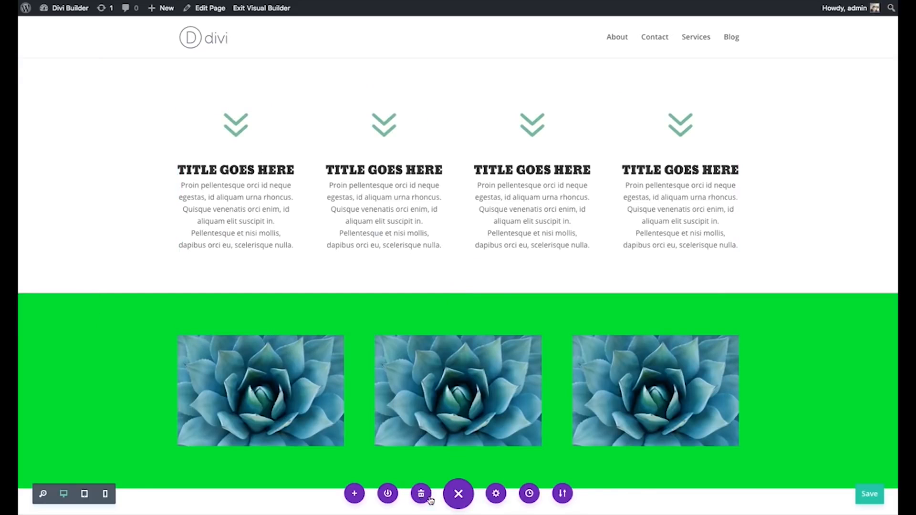
{"action": "left_click", "coordinate": [497, 498]}
{"action": "left_click_drag", "start_coordinate": [763, 84], "coordinate": [394, 68]}
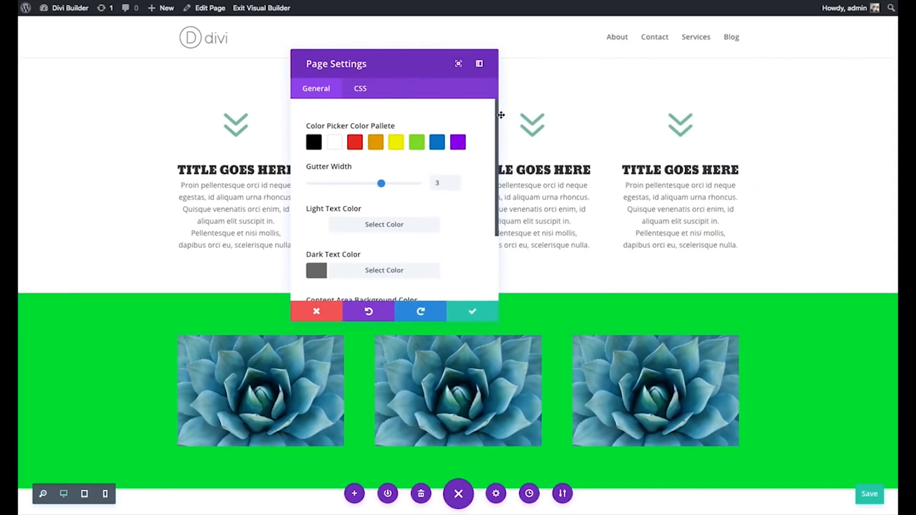
{"action": "scroll", "coordinate": [499, 114], "scroll_direction": "down", "scroll_amount": 3}
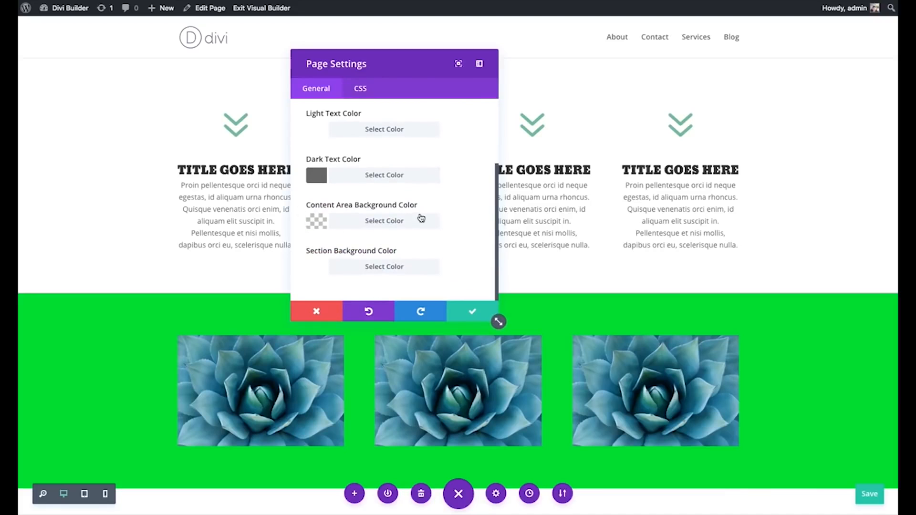
{"action": "scroll", "coordinate": [465, 231], "scroll_direction": "up", "scroll_amount": 3}
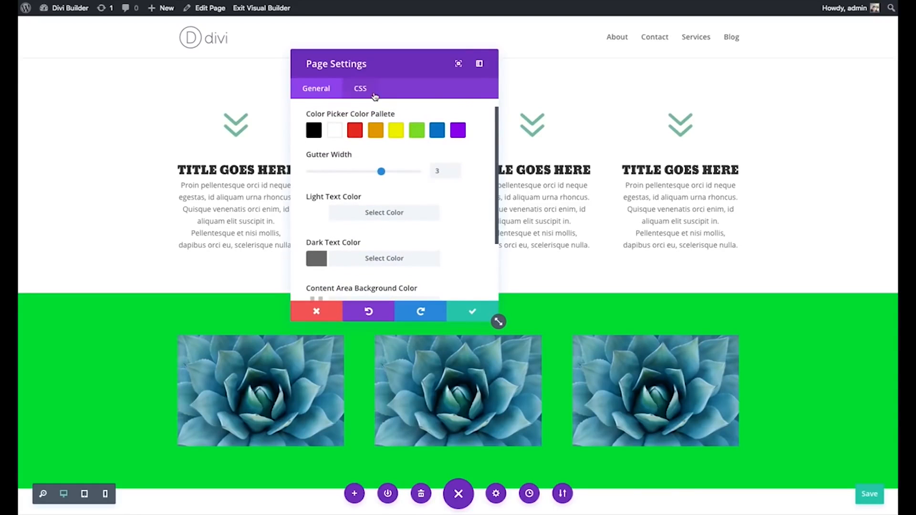
{"action": "left_click", "coordinate": [360, 89]}
{"action": "left_click_drag", "start_coordinate": [415, 76], "coordinate": [438, 74]}
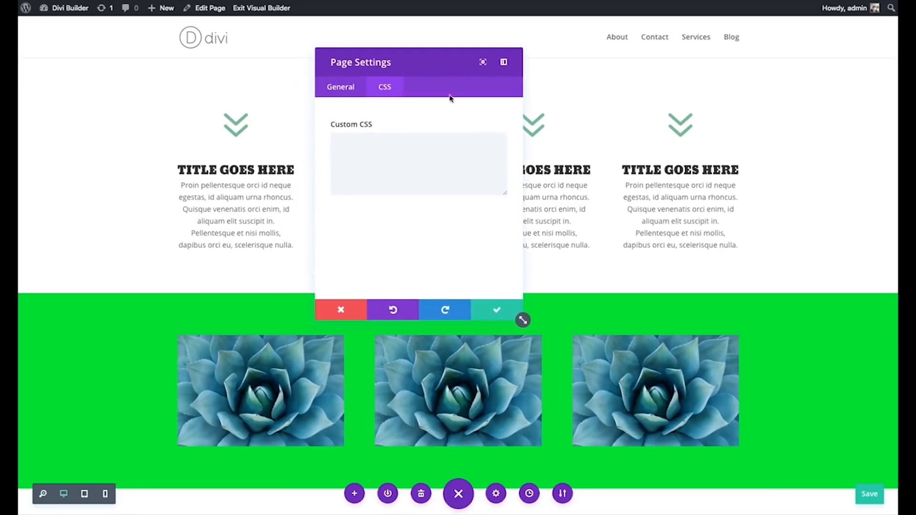
{"action": "left_click", "coordinate": [494, 310]}
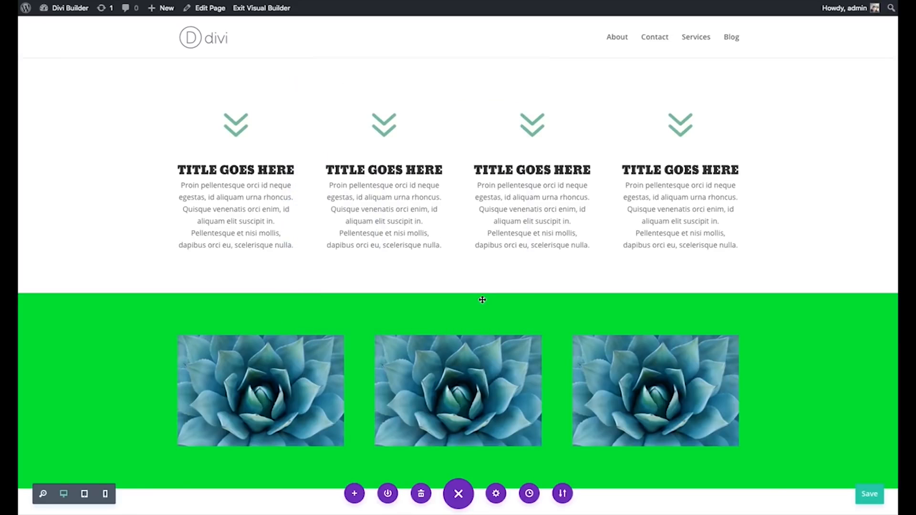
Step: View the export and import options for the layout's portability, then close them
{"action": "left_click", "coordinate": [563, 494]}
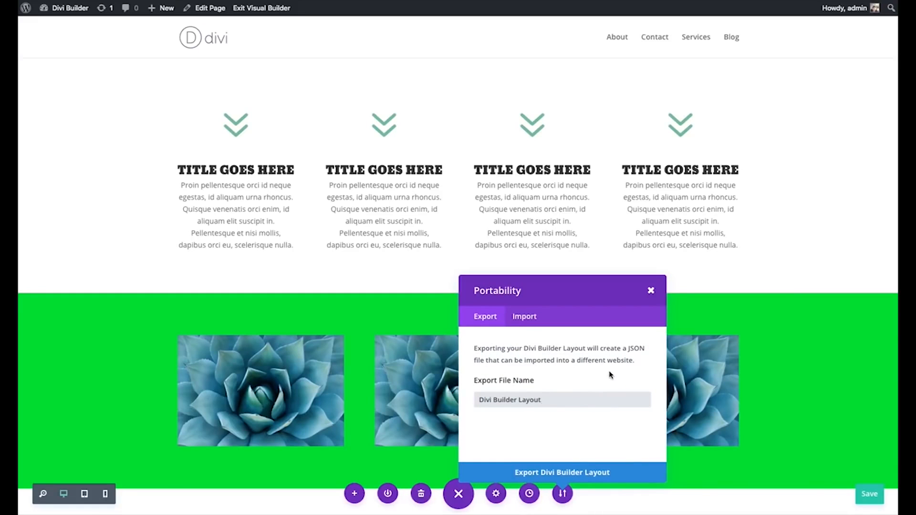
{"action": "left_click", "coordinate": [524, 316]}
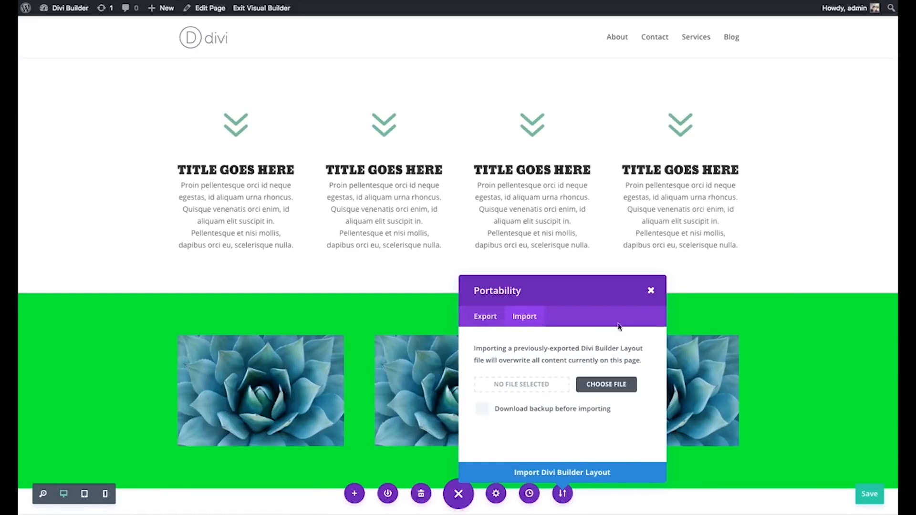
{"action": "left_click", "coordinate": [652, 291]}
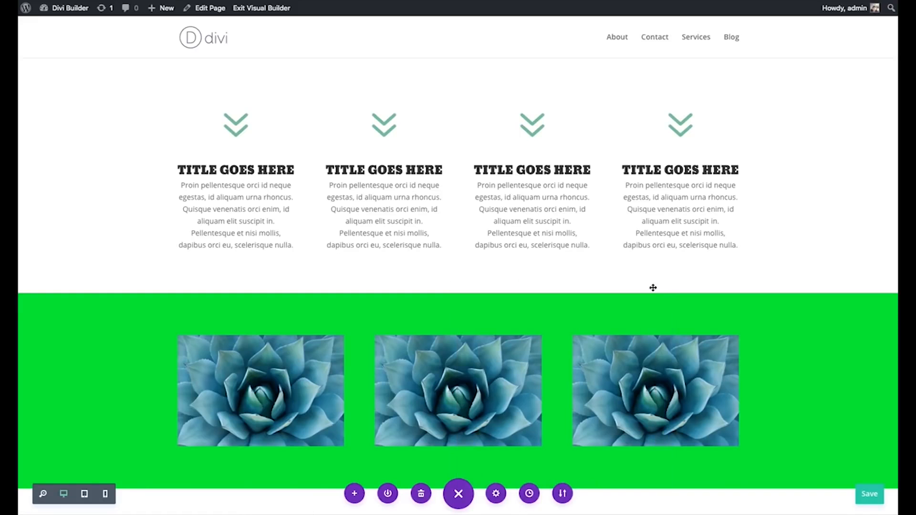
Step: Open the editing history, enlarge its window and browse to the most recent states
{"action": "left_click", "coordinate": [530, 497]}
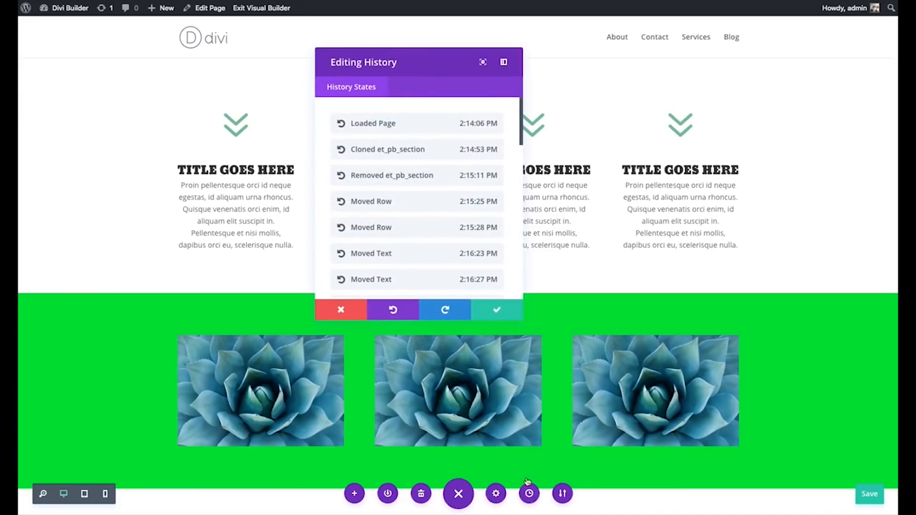
{"action": "left_click_drag", "start_coordinate": [417, 67], "coordinate": [226, 65]}
{"action": "left_click_drag", "start_coordinate": [328, 316], "coordinate": [401, 392]}
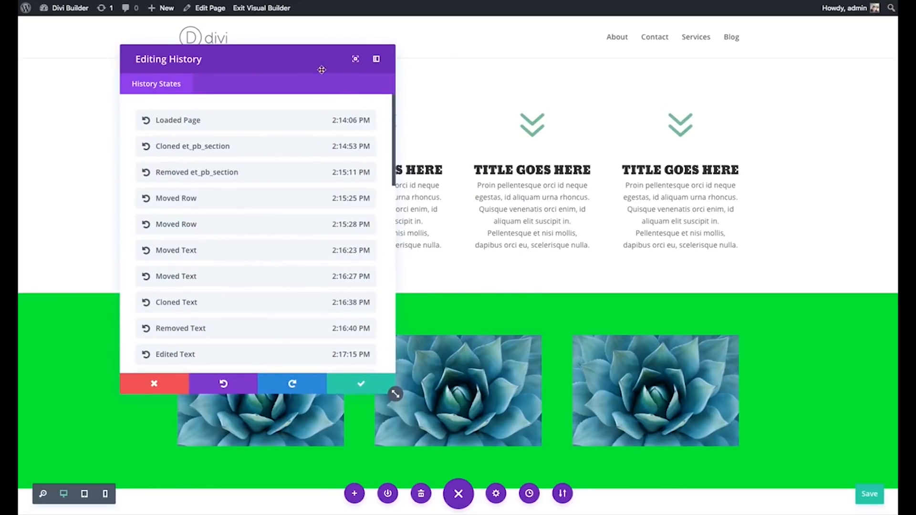
{"action": "left_click_drag", "start_coordinate": [324, 72], "coordinate": [288, 67]}
{"action": "left_click_drag", "start_coordinate": [347, 96], "coordinate": [347, 314]}
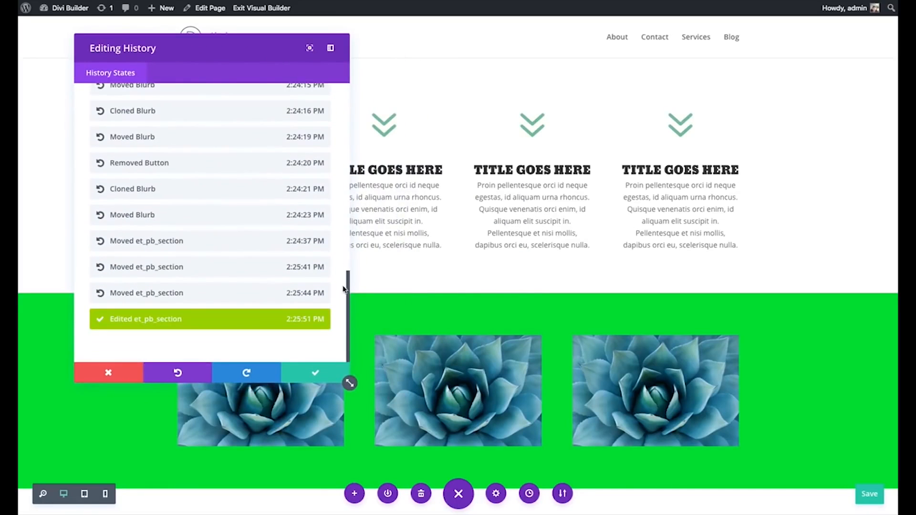
Step: Step back through the recent history states to Removed Button, then restore the Loaded Page state
{"action": "left_click", "coordinate": [160, 293]}
{"action": "left_click", "coordinate": [165, 267]}
{"action": "left_click", "coordinate": [170, 241]}
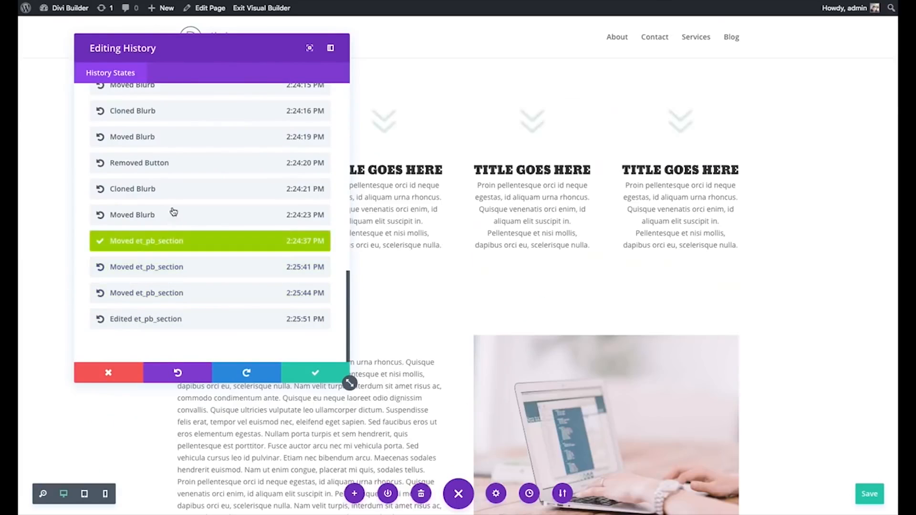
{"action": "left_click", "coordinate": [173, 211]}
{"action": "left_click", "coordinate": [175, 191]}
{"action": "left_click", "coordinate": [178, 164]}
{"action": "scroll", "coordinate": [228, 216], "scroll_direction": "up", "scroll_amount": 10}
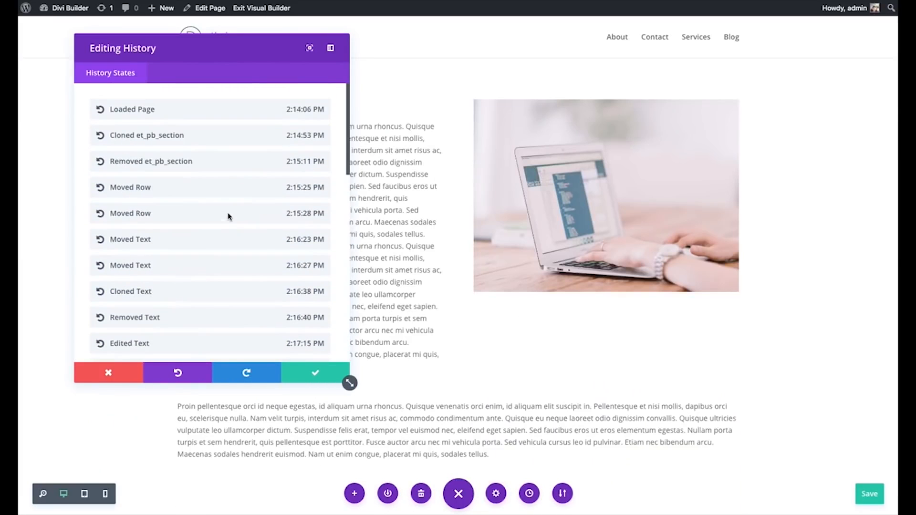
{"action": "left_click", "coordinate": [191, 114]}
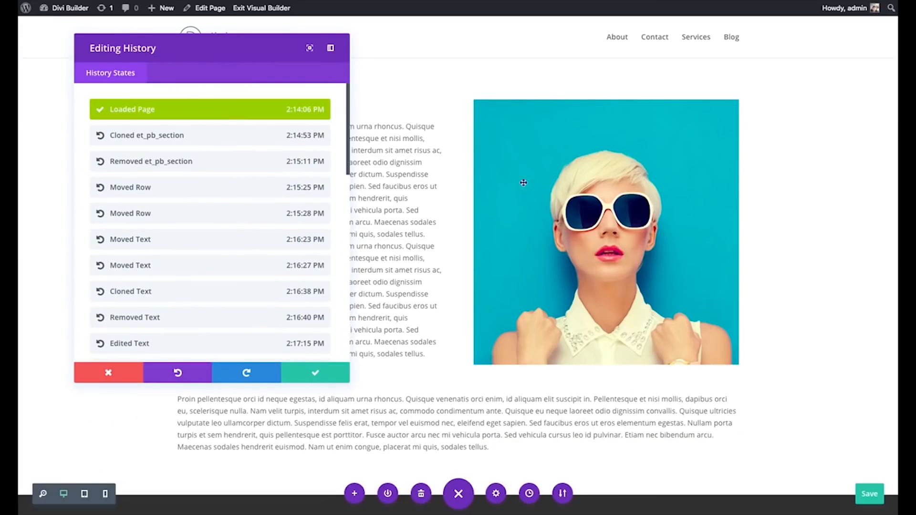
Step: Step forward through the early history states to the second Moved Text, then restore the latest Edited et_pb_section state
{"action": "mouse_move", "coordinate": [312, 57]}
{"action": "left_mouse_down"}
{"action": "mouse_move", "coordinate": [786, 173]}
{"action": "mouse_move", "coordinate": [872, 352]}
{"action": "mouse_move", "coordinate": [553, 87]}
{"action": "mouse_move", "coordinate": [711, 87]}
{"action": "left_mouse_up"}
{"action": "left_click", "coordinate": [564, 169]}
{"action": "left_click", "coordinate": [561, 192]}
{"action": "left_click", "coordinate": [557, 218]}
{"action": "left_click", "coordinate": [552, 242]}
{"action": "left_click", "coordinate": [549, 269]}
{"action": "left_click", "coordinate": [549, 295]}
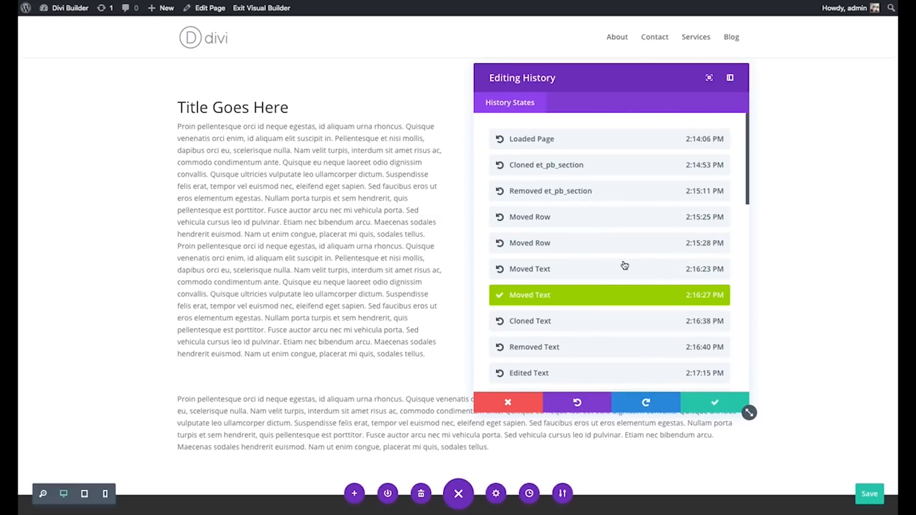
{"action": "scroll", "coordinate": [624, 266], "scroll_direction": "down", "scroll_amount": 10}
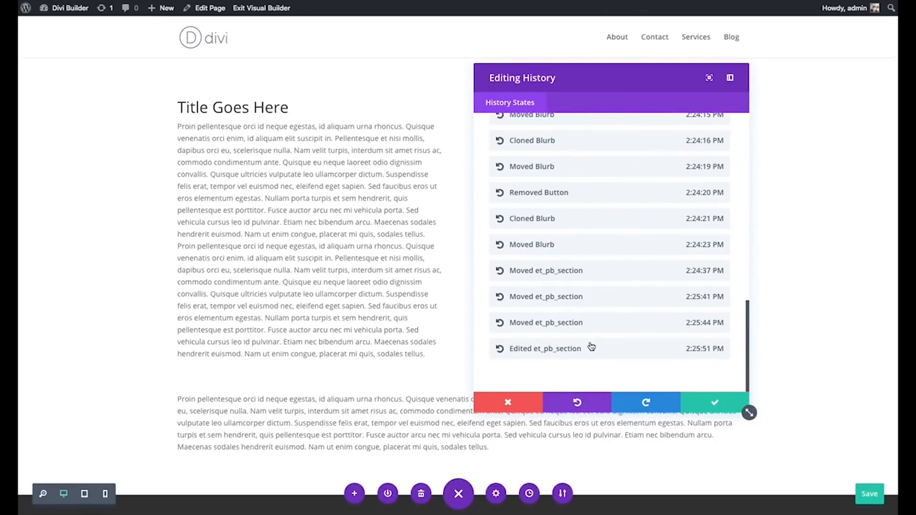
{"action": "left_click", "coordinate": [589, 348]}
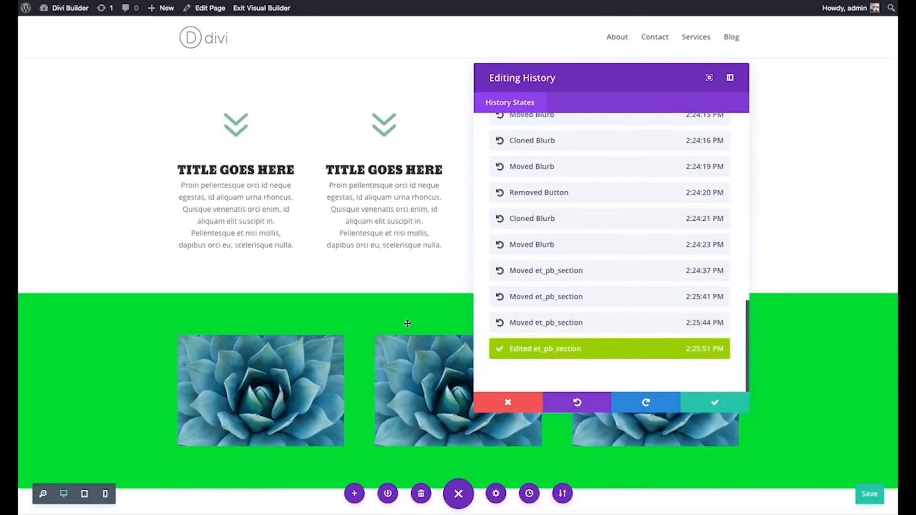
Step: Undo the latest six edits one by one from within the editing history
{"action": "left_click", "coordinate": [578, 403]}
{"action": "left_click", "coordinate": [579, 403]}
{"action": "left_click", "coordinate": [579, 402]}
{"action": "left_click", "coordinate": [579, 402]}
{"action": "left_click", "coordinate": [579, 402]}
{"action": "left_click", "coordinate": [579, 403]}
Step: Redo the undone edits up to the 2:25:44 PM Moved et_pb_section state and close the editing history
{"action": "left_click", "coordinate": [646, 404]}
{"action": "left_click", "coordinate": [647, 404]}
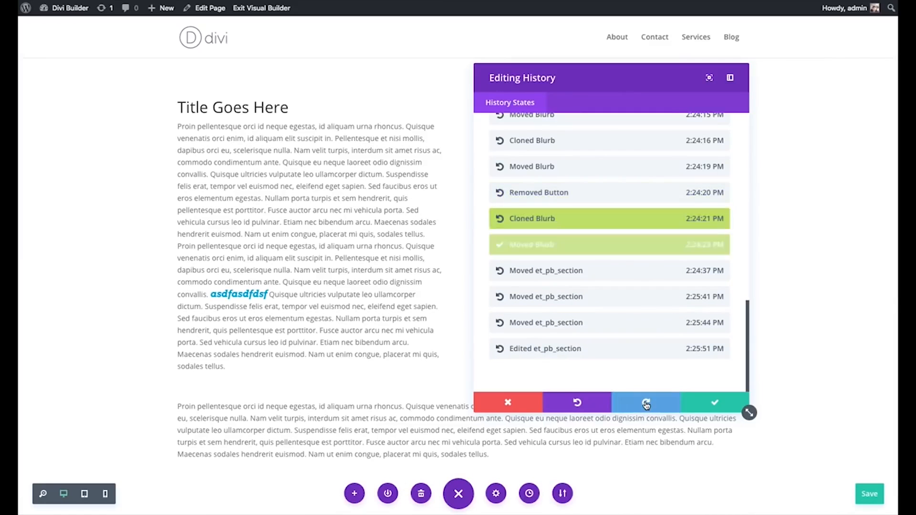
{"action": "left_click", "coordinate": [647, 404]}
{"action": "left_click", "coordinate": [646, 404]}
{"action": "left_click", "coordinate": [646, 404]}
{"action": "left_click", "coordinate": [646, 404]}
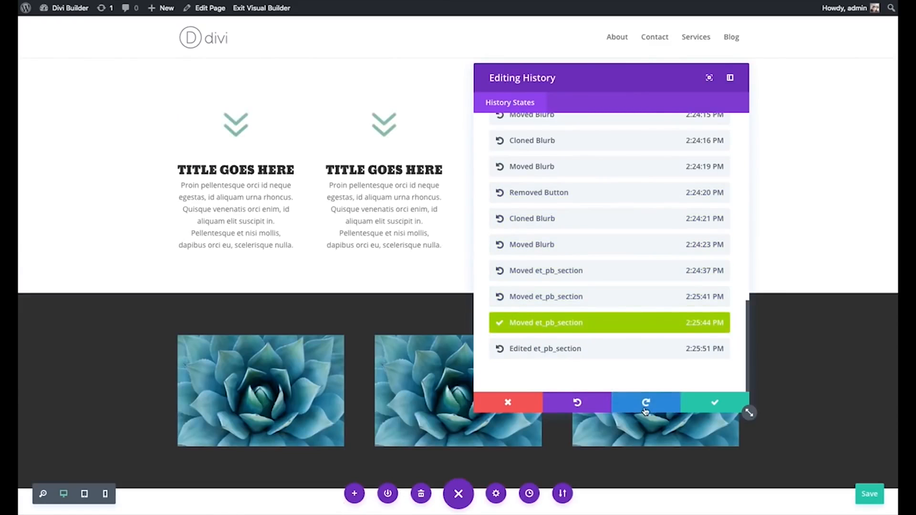
{"action": "left_click", "coordinate": [496, 400]}
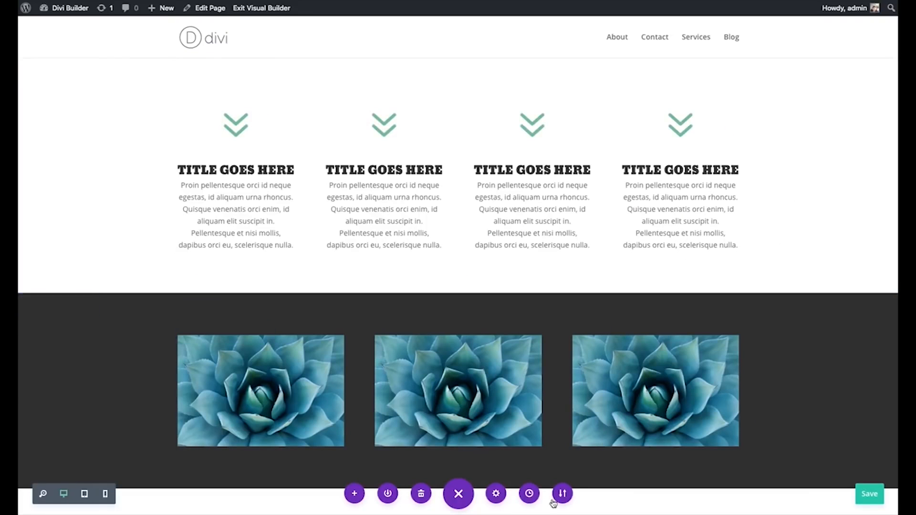
Step: Open the editing history, shrink its window from the corner and close it again
{"action": "left_click", "coordinate": [529, 496]}
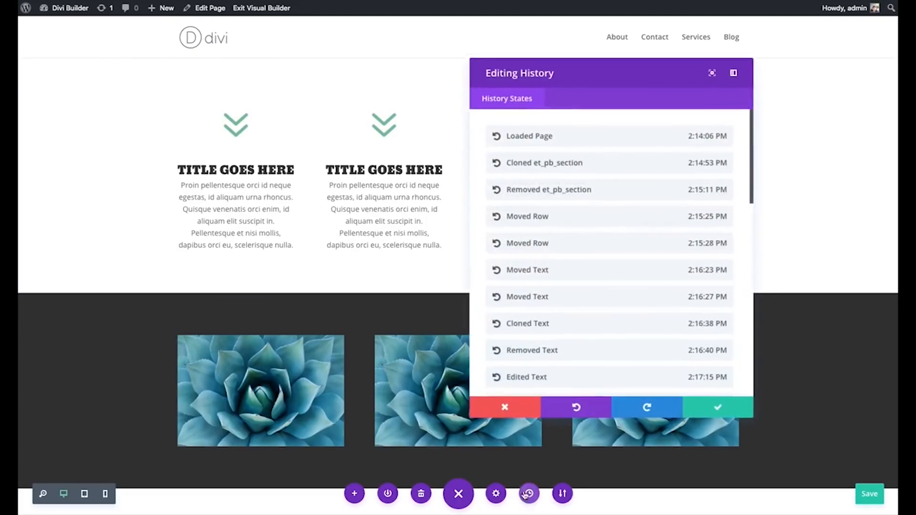
{"action": "left_click_drag", "start_coordinate": [749, 413], "coordinate": [681, 351]}
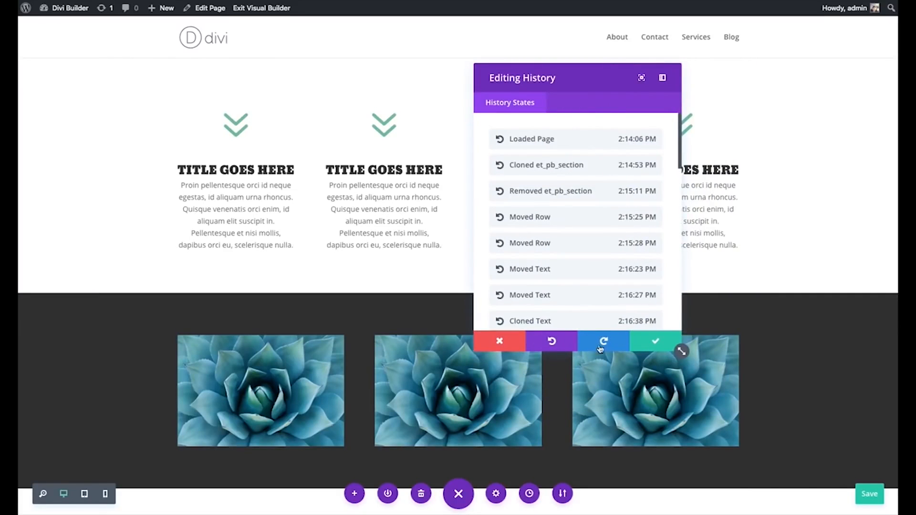
{"action": "left_click", "coordinate": [650, 341]}
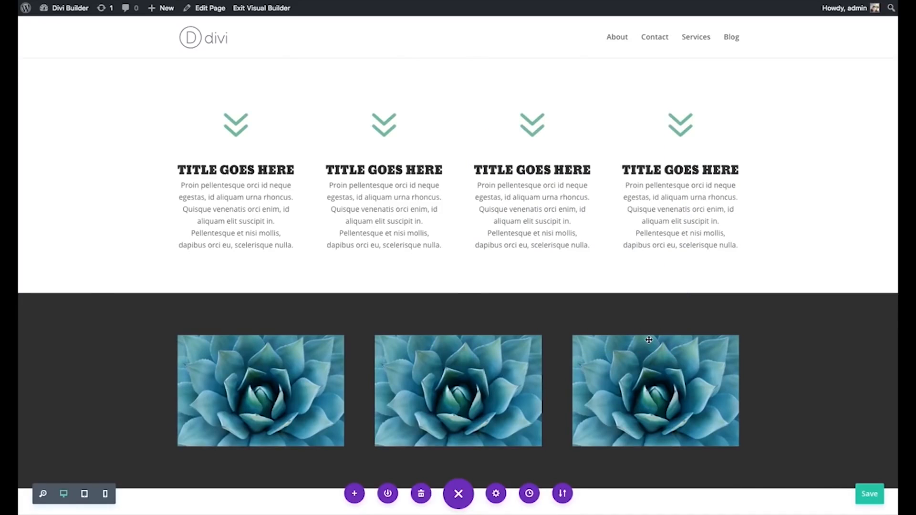
Step: Clear the entire page layout, then undo the clearing and dismiss the Insert Row options
{"action": "mouse_move", "coordinate": [411, 128]}
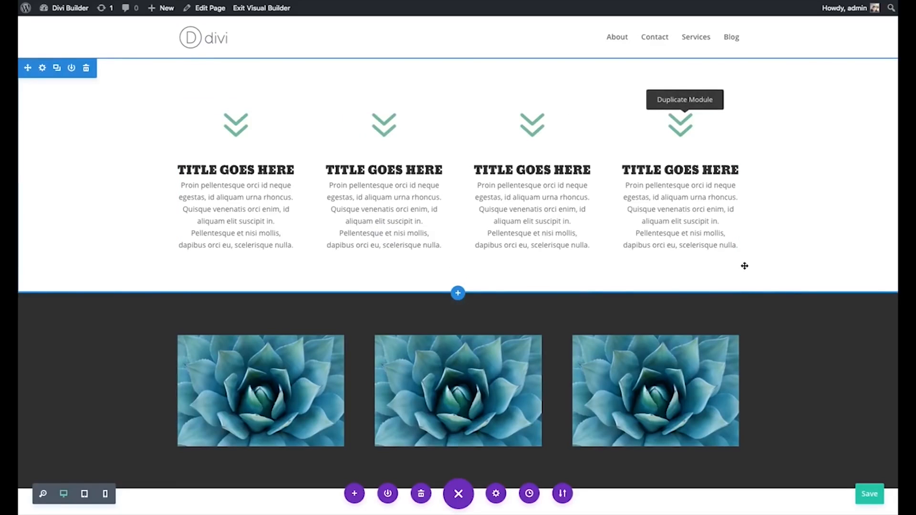
{"action": "left_click", "coordinate": [422, 500]}
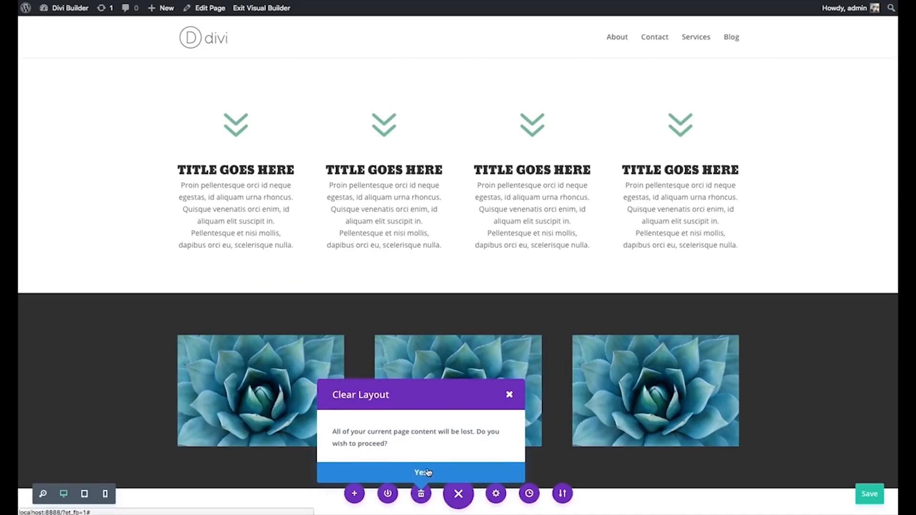
{"action": "left_click", "coordinate": [427, 472]}
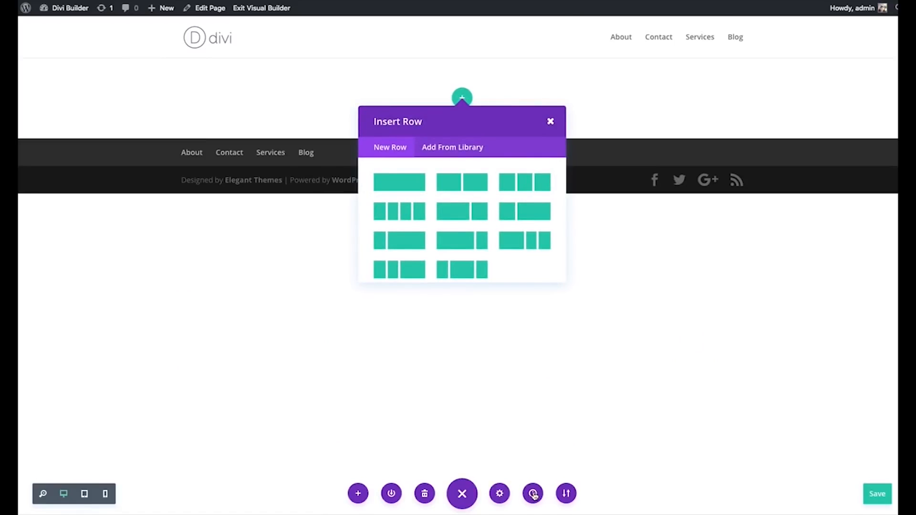
{"action": "key", "text": "super+z"}
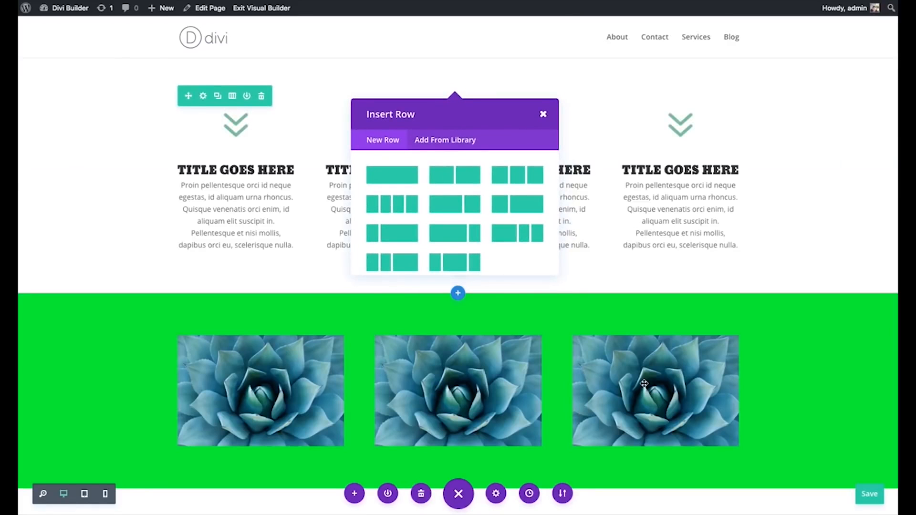
{"action": "left_click", "coordinate": [544, 114]}
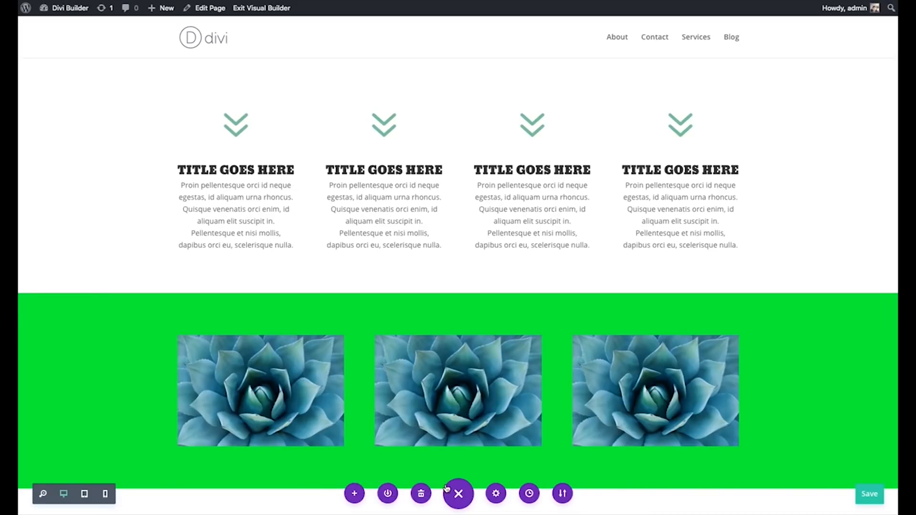
{"action": "left_click", "coordinate": [355, 495]}
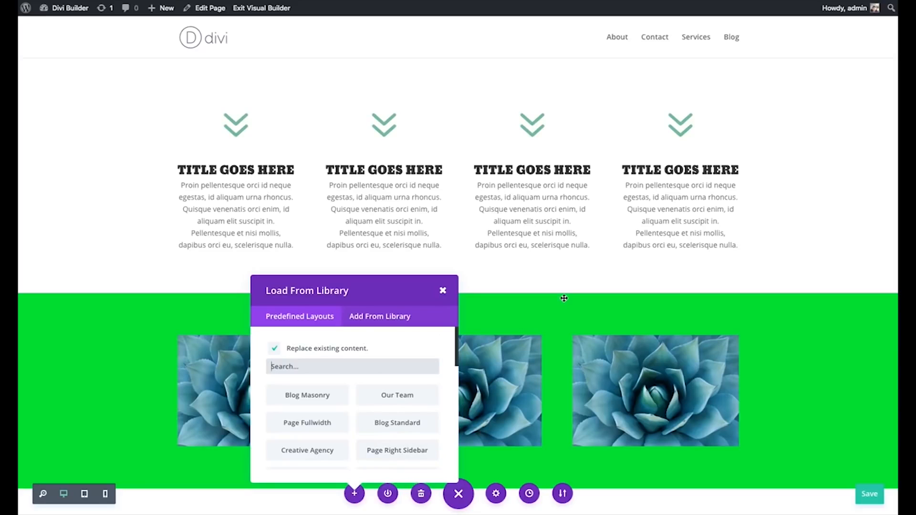
{"action": "left_click", "coordinate": [443, 292]}
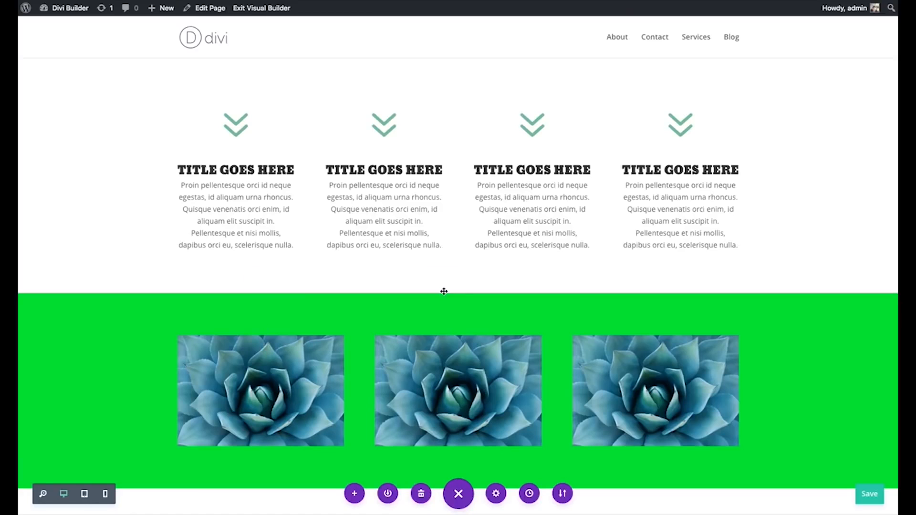
{"action": "left_click", "coordinate": [458, 494]}
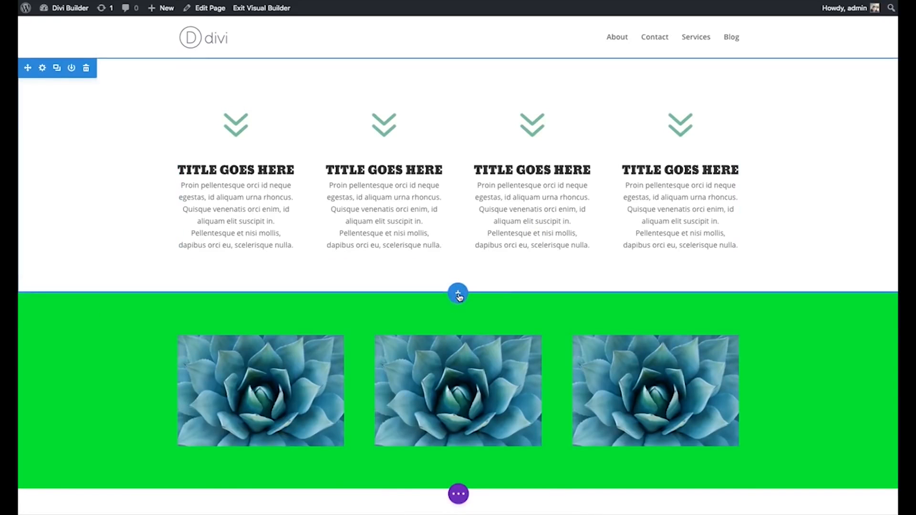
{"action": "left_click", "coordinate": [458, 494]}
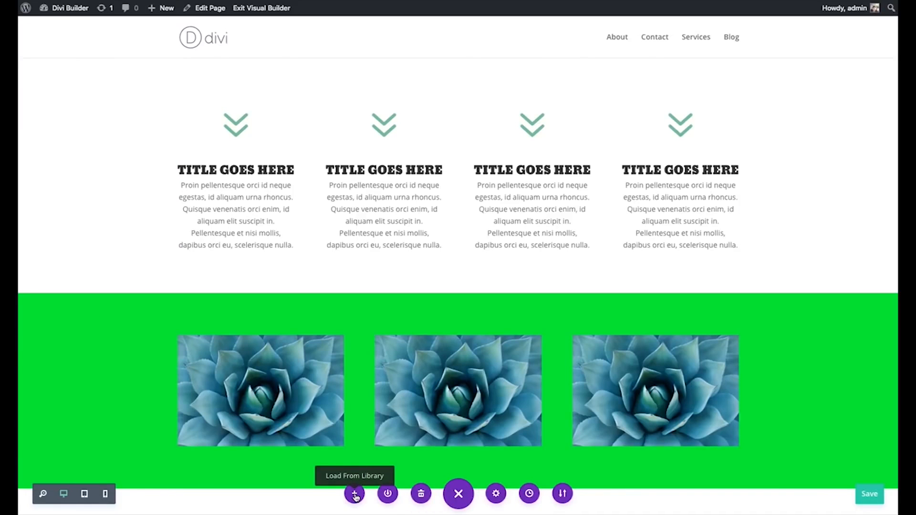
Step: Search the predefined library layouts for Homepage and load Homepage Extended, replacing the existing content
{"action": "left_click", "coordinate": [355, 495]}
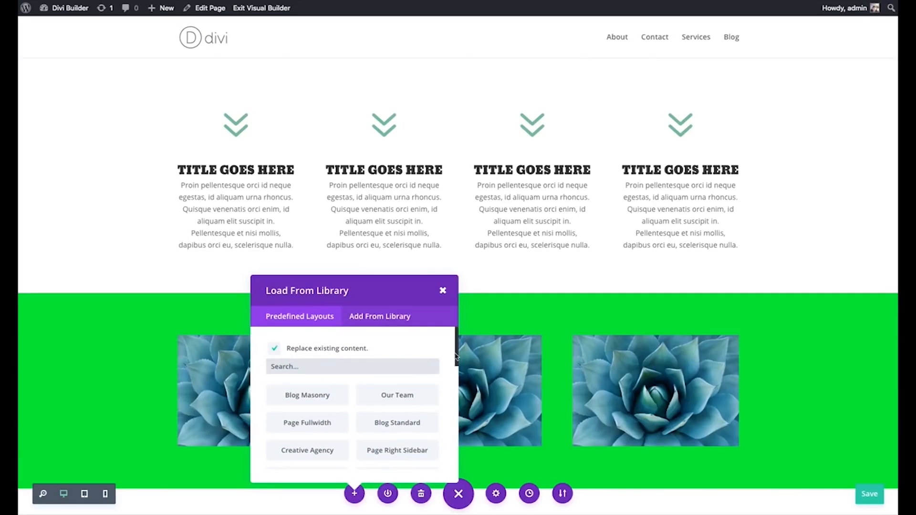
{"action": "left_click_drag", "start_coordinate": [457, 343], "coordinate": [442, 436]}
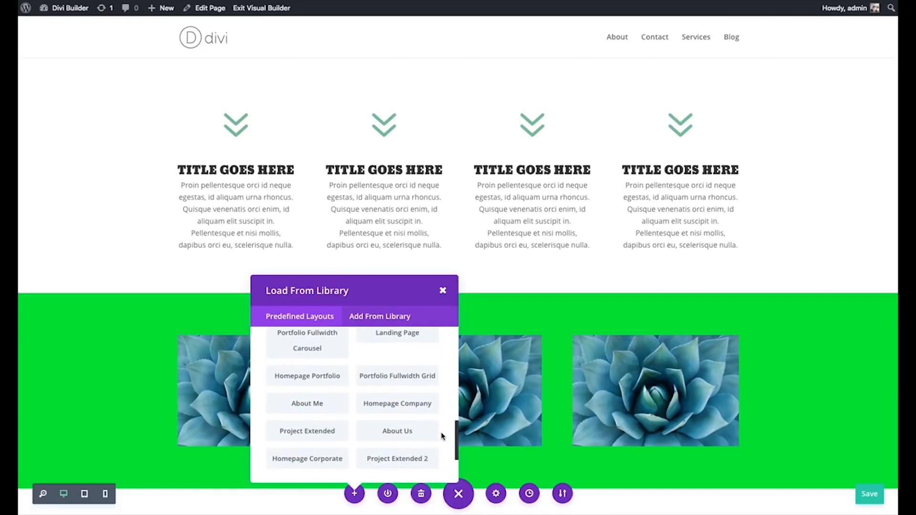
{"action": "left_click_drag", "start_coordinate": [442, 436], "coordinate": [451, 334]}
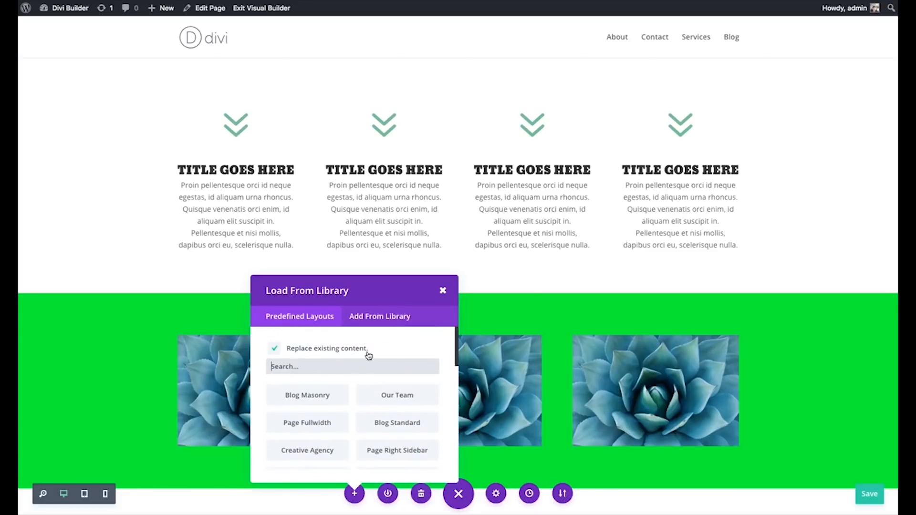
{"action": "left_click", "coordinate": [313, 368]}
{"action": "type", "text": "Homepage"}
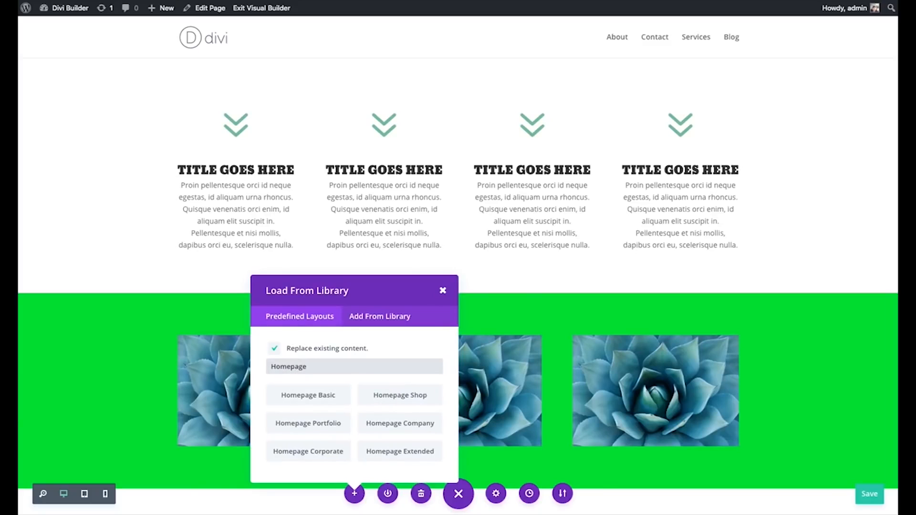
{"action": "left_click", "coordinate": [400, 452]}
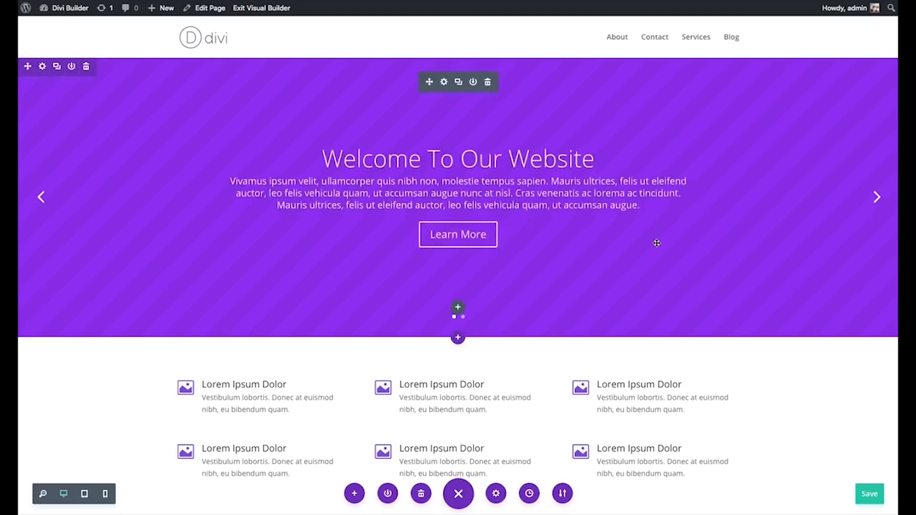
Step: Look through the loaded layout and replace the description of the middle blurb in the second row with asdfadsfasdfadsf
{"action": "scroll", "coordinate": [656, 245], "scroll_direction": "down", "scroll_amount": 3}
{"action": "scroll", "coordinate": [657, 244], "scroll_direction": "down", "scroll_amount": 20}
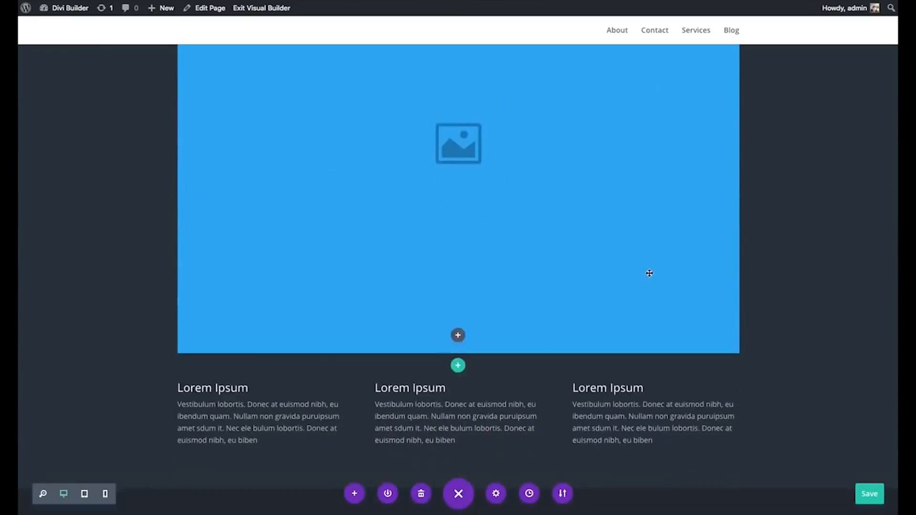
{"action": "scroll", "coordinate": [659, 277], "scroll_direction": "down", "scroll_amount": 2}
{"action": "scroll", "coordinate": [502, 331], "scroll_direction": "up", "scroll_amount": 15}
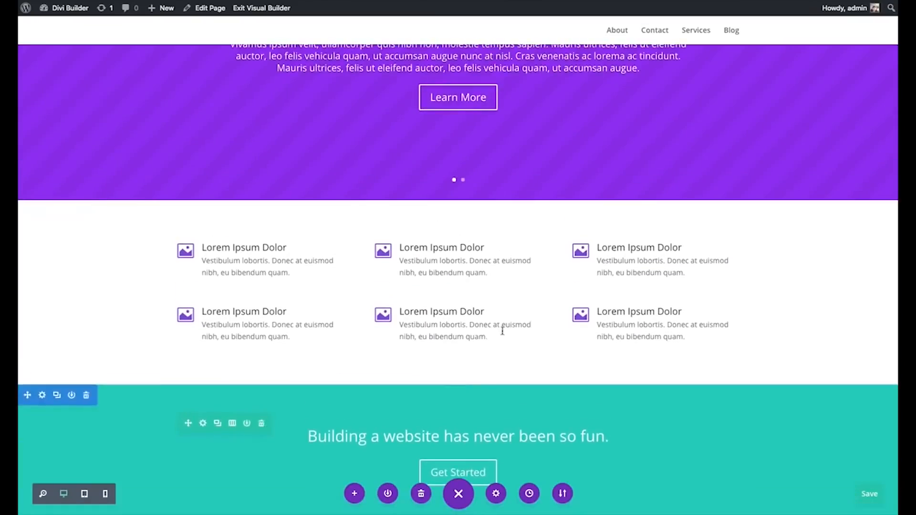
{"action": "triple_click", "coordinate": [418, 335]}
{"action": "type", "text": "asdf"}
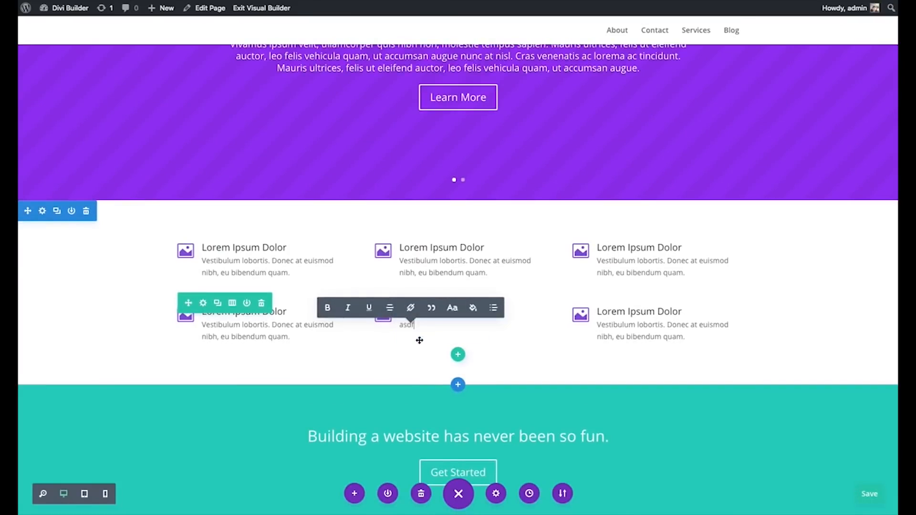
{"action": "type", "text": "adsfasdfadsf"}
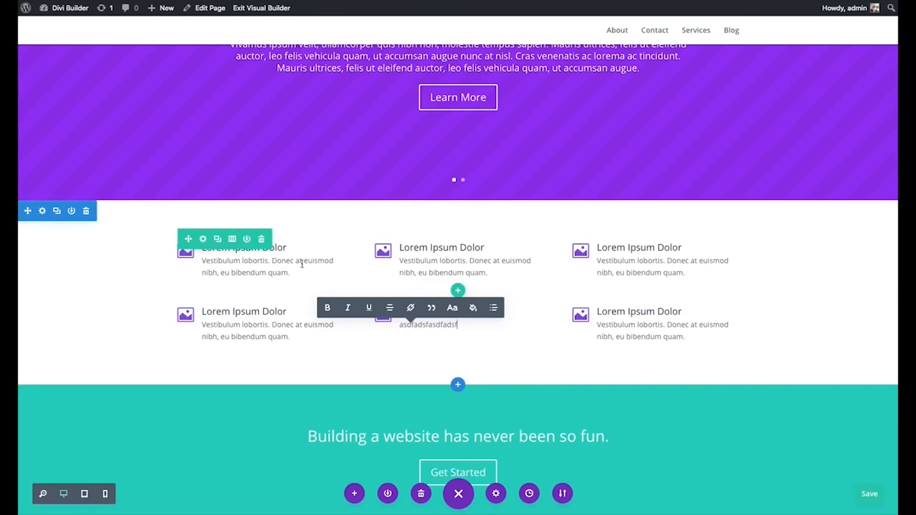
Step: Open the settings of the purple header section, reposition the settings window and close it
{"action": "scroll", "coordinate": [226, 241], "scroll_direction": "up", "scroll_amount": 3}
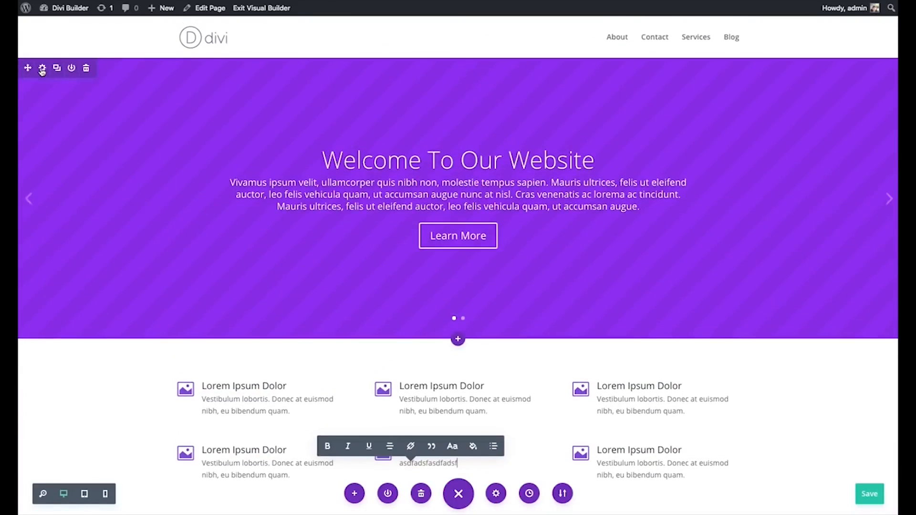
{"action": "double_click", "coordinate": [226, 137]}
{"action": "left_click_drag", "start_coordinate": [554, 87], "coordinate": [364, 105]}
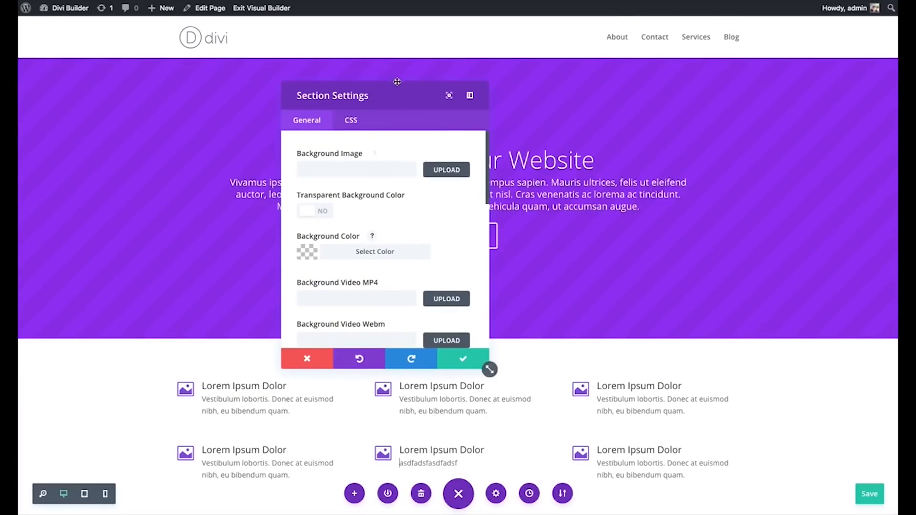
{"action": "left_click", "coordinate": [462, 359]}
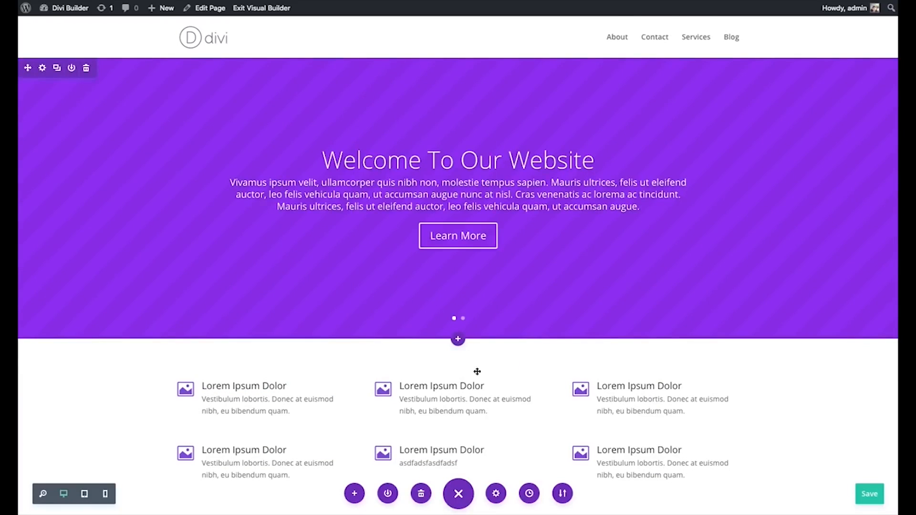
Step: Use the editing history to undo the loaded Homepage Extended layout and its edits, then review the earlier page
{"action": "left_click", "coordinate": [530, 494]}
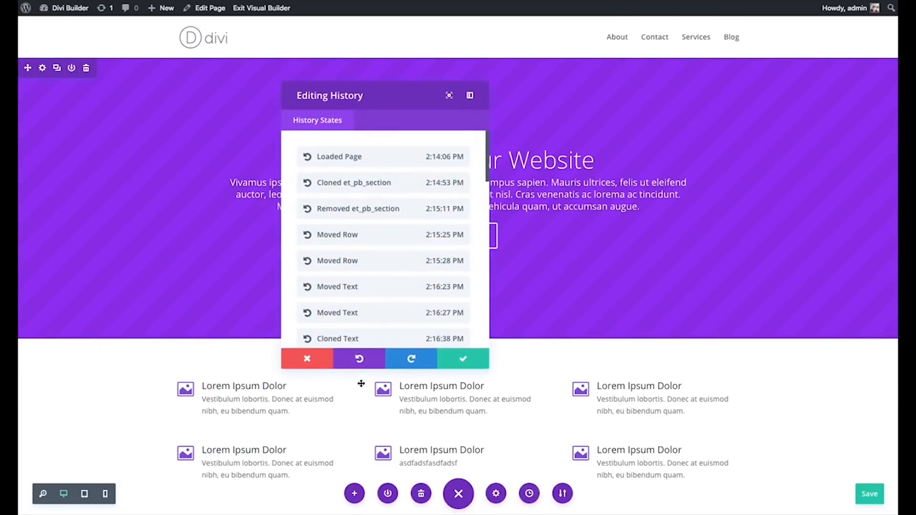
{"action": "left_click", "coordinate": [359, 361]}
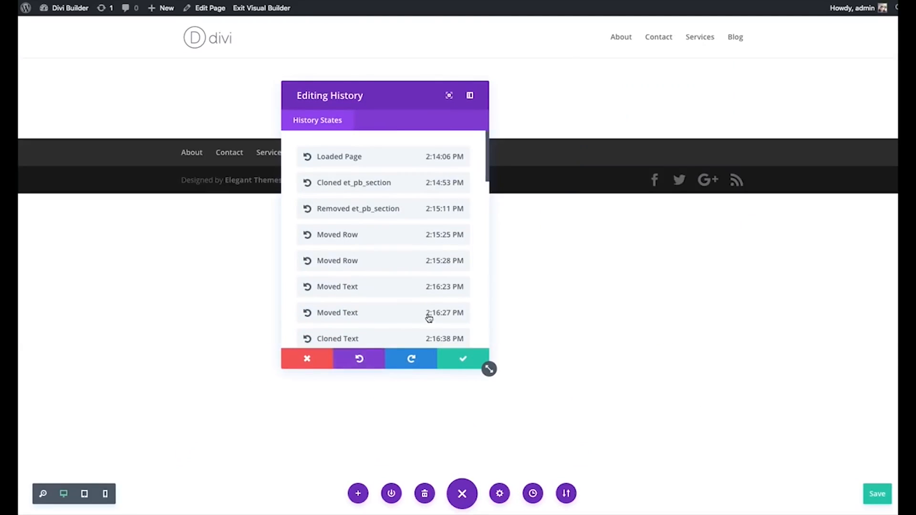
{"action": "left_click", "coordinate": [357, 359]}
{"action": "left_click", "coordinate": [461, 359]}
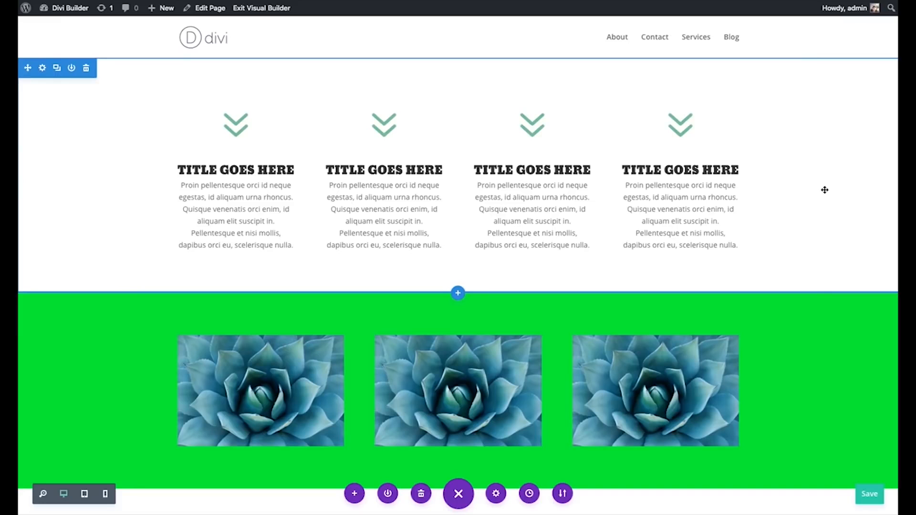
{"action": "scroll", "coordinate": [800, 249], "scroll_direction": "down", "scroll_amount": 10}
{"action": "scroll", "coordinate": [797, 258], "scroll_direction": "up", "scroll_amount": 10}
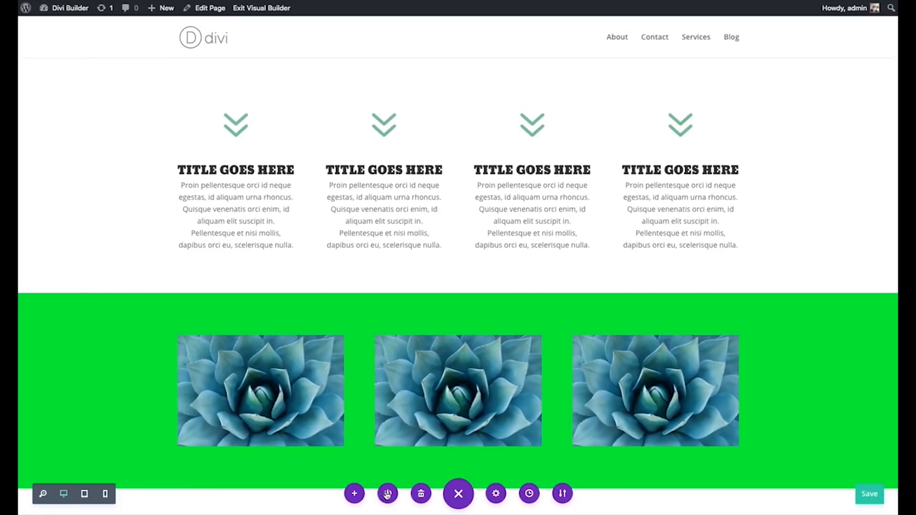
Step: View the saved layouts available from the Divi Library, then close the library window
{"action": "left_click", "coordinate": [354, 494]}
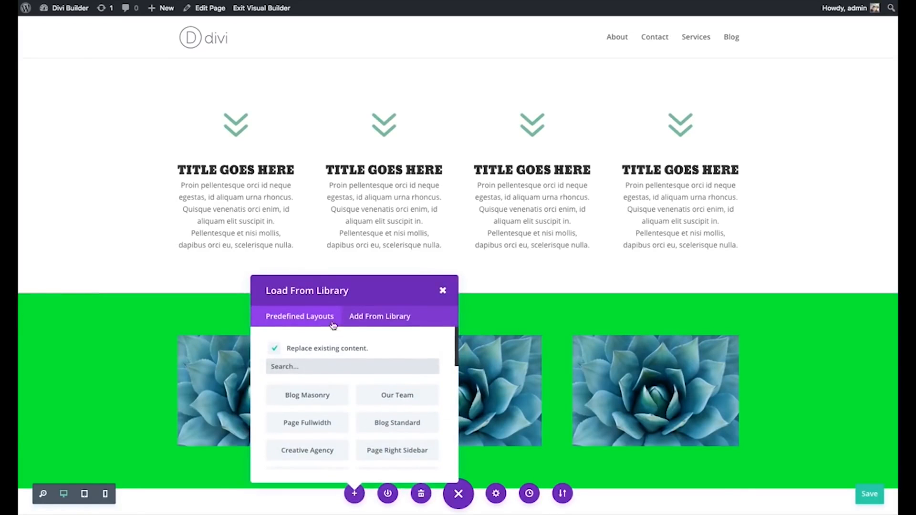
{"action": "left_click", "coordinate": [375, 318]}
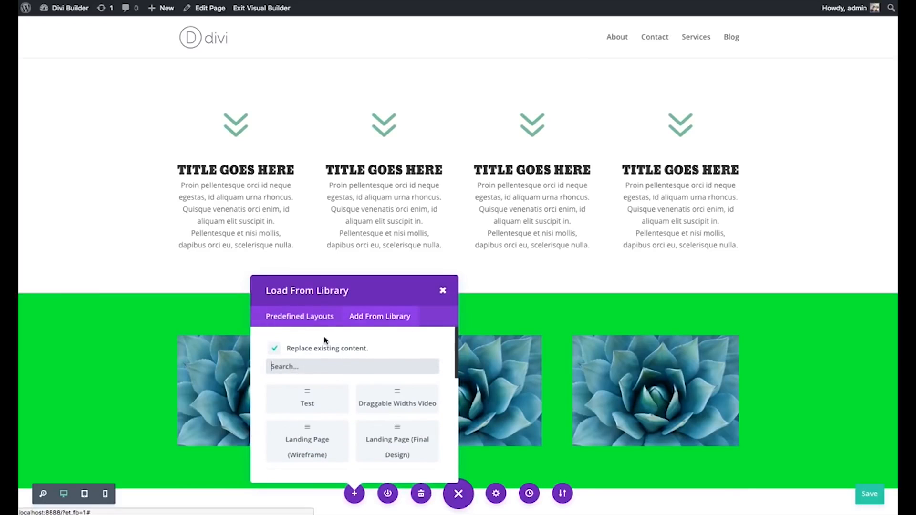
{"action": "left_click", "coordinate": [443, 291]}
Step: Save the current page to the Divi Library under a template name beginning with Demo Layout Ex
{"action": "left_click", "coordinate": [388, 494]}
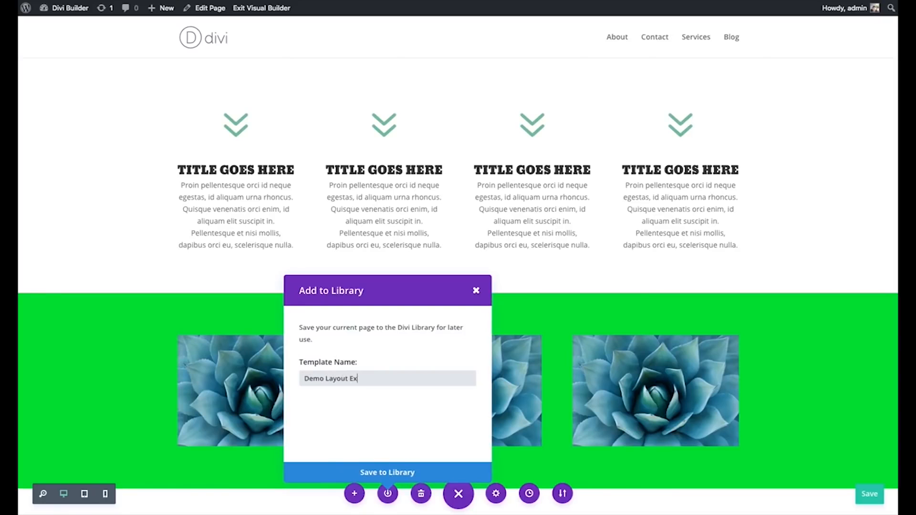
{"action": "left_click", "coordinate": [397, 473]}
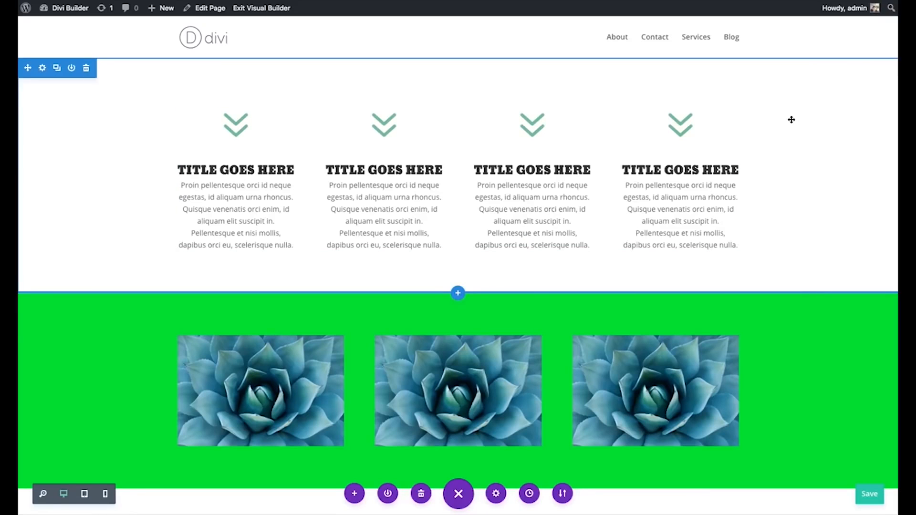
Step: Leave the Visual Builder for the WordPress dashboard and open the list of all pages
{"action": "mouse_move", "coordinate": [63, 13]}
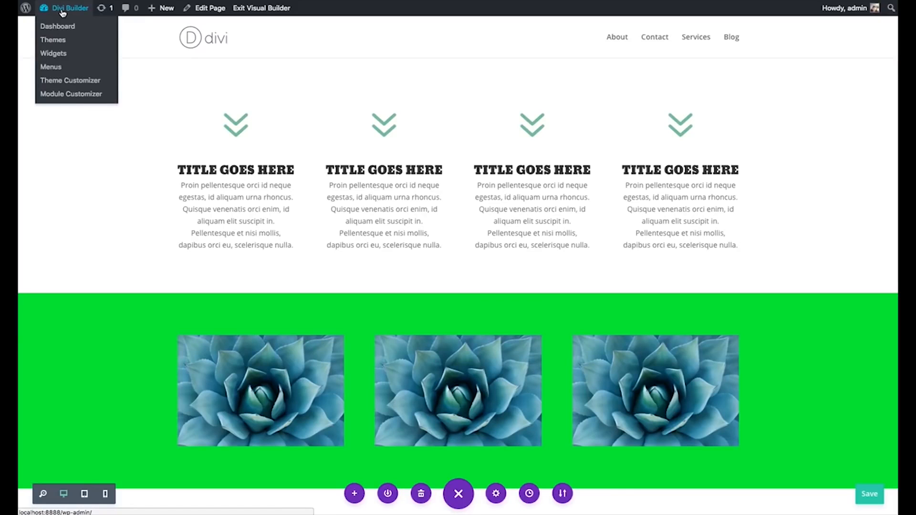
{"action": "left_click", "coordinate": [63, 13]}
{"action": "left_click", "coordinate": [726, 153]}
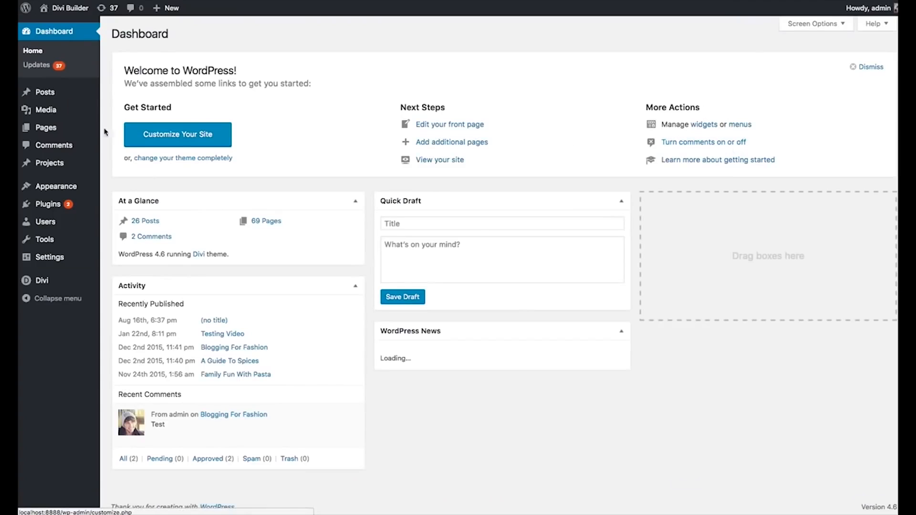
{"action": "left_click", "coordinate": [58, 128]}
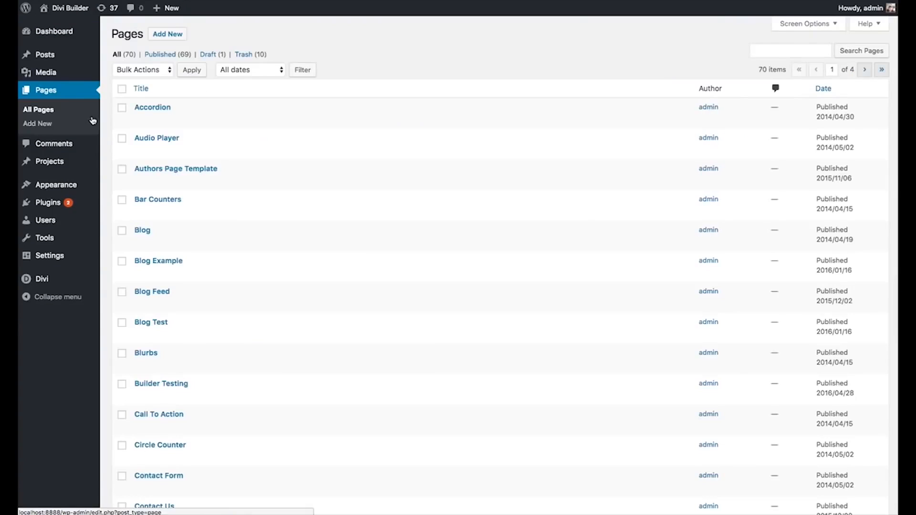
Step: Create a new page titled Testing and switch its editor to the Divi Builder
{"action": "left_click", "coordinate": [175, 34]}
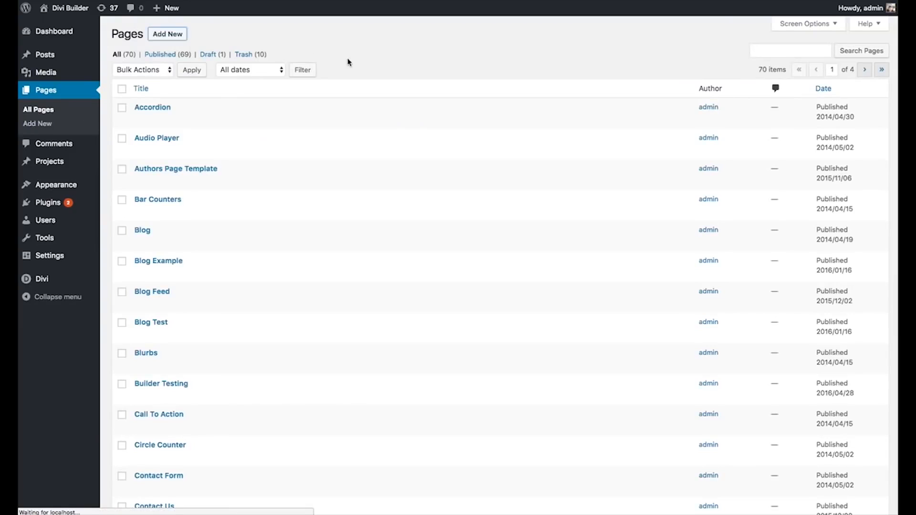
{"action": "left_click", "coordinate": [206, 63]}
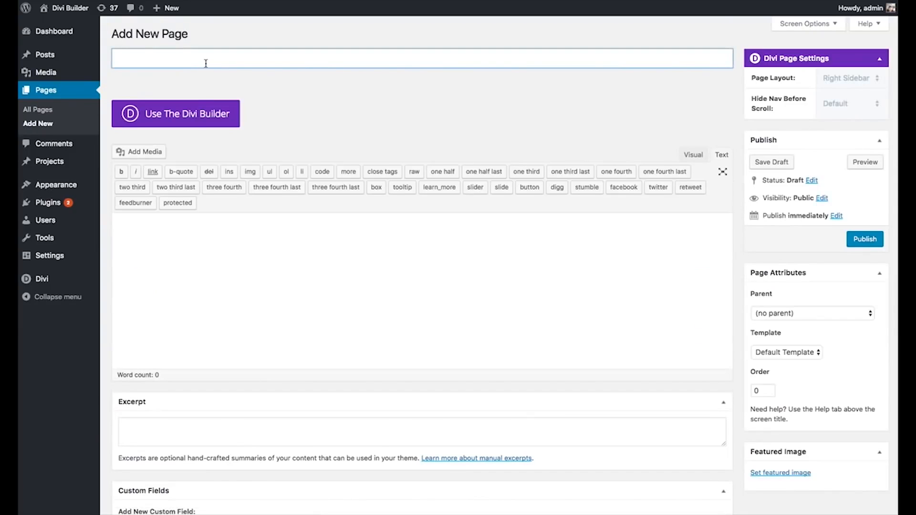
{"action": "type", "text": "Testing"}
{"action": "left_click", "coordinate": [394, 107]}
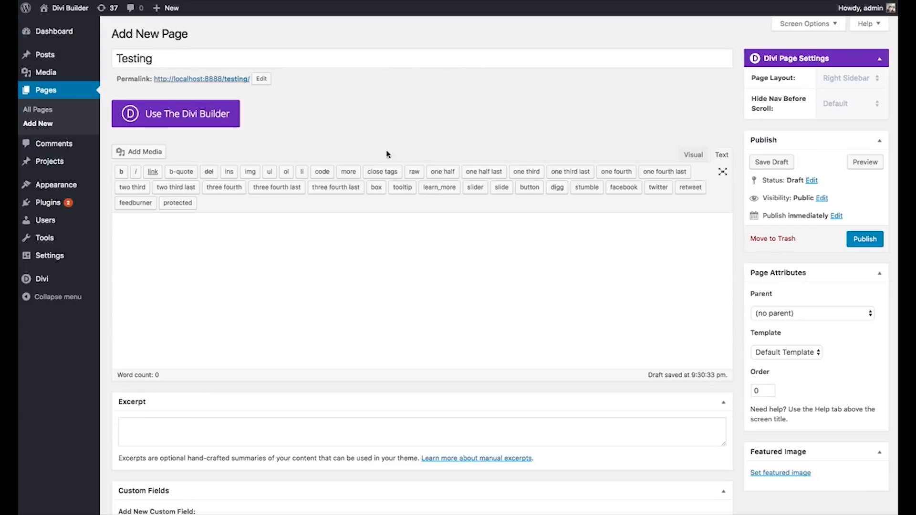
{"action": "left_click", "coordinate": [189, 114]}
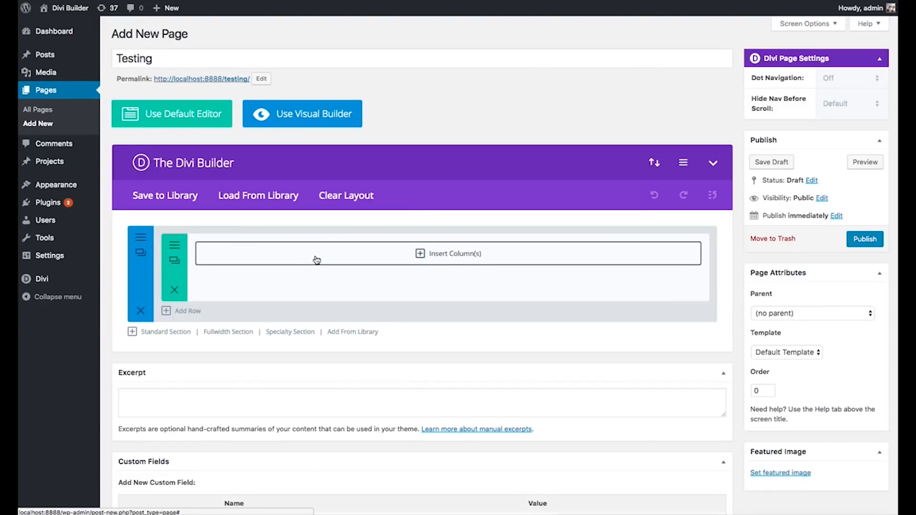
Step: Insert a row with two half-width columns and add a Text module containing the Proin pellentesque placeholder paragraph to the first column
{"action": "left_click", "coordinate": [272, 256]}
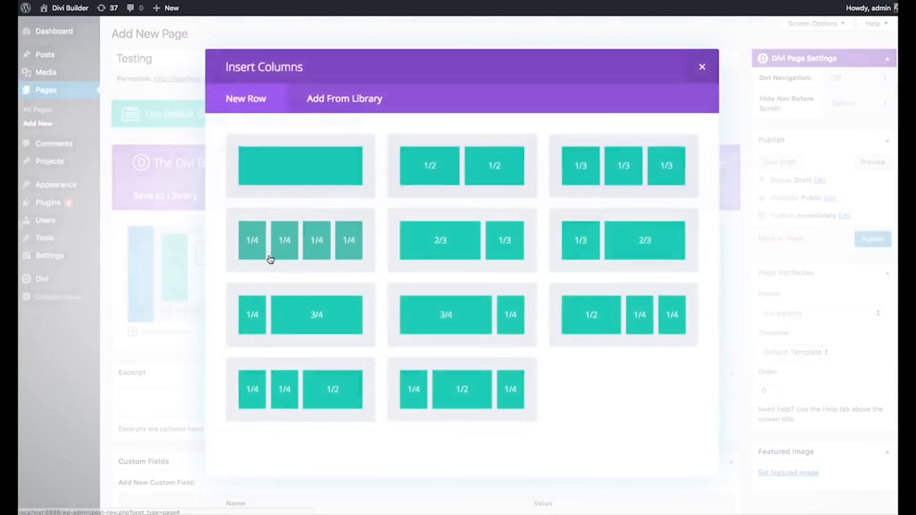
{"action": "left_click", "coordinate": [431, 179]}
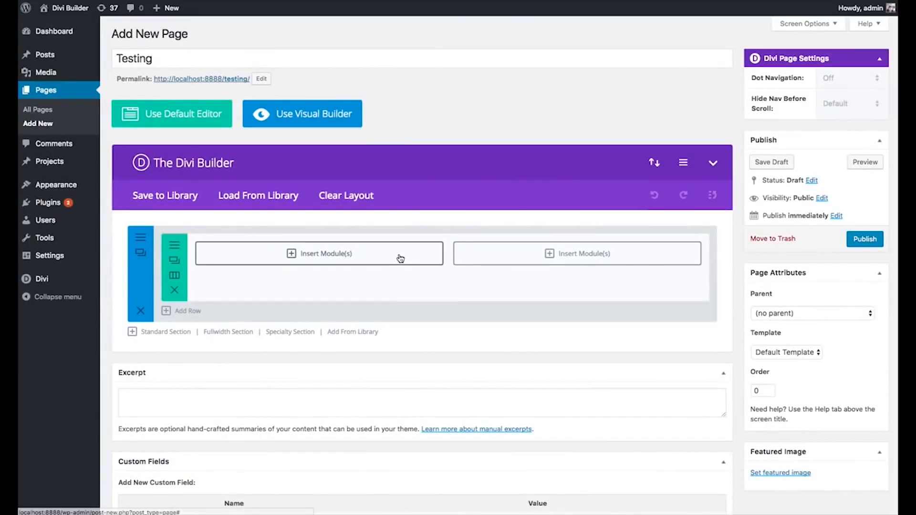
{"action": "left_click", "coordinate": [401, 259]}
{"action": "scroll", "coordinate": [497, 186], "scroll_direction": "down", "scroll_amount": 5}
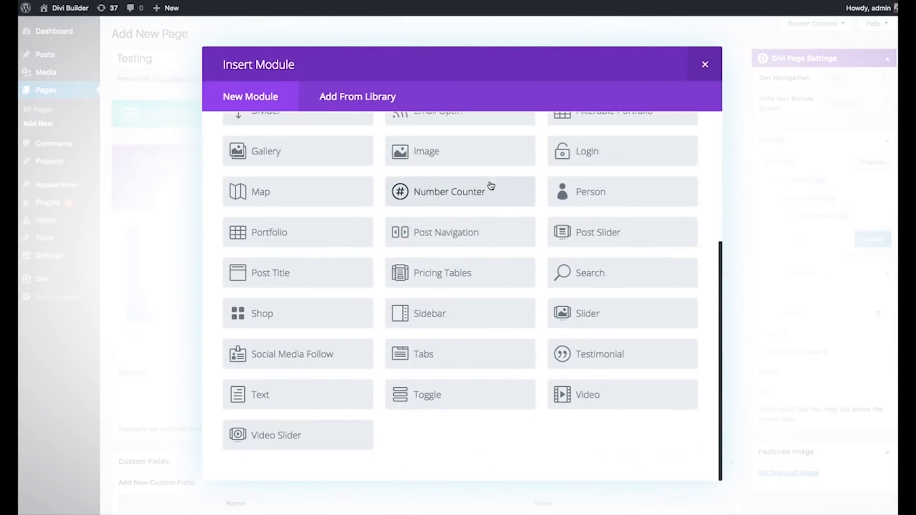
{"action": "left_click", "coordinate": [320, 394]}
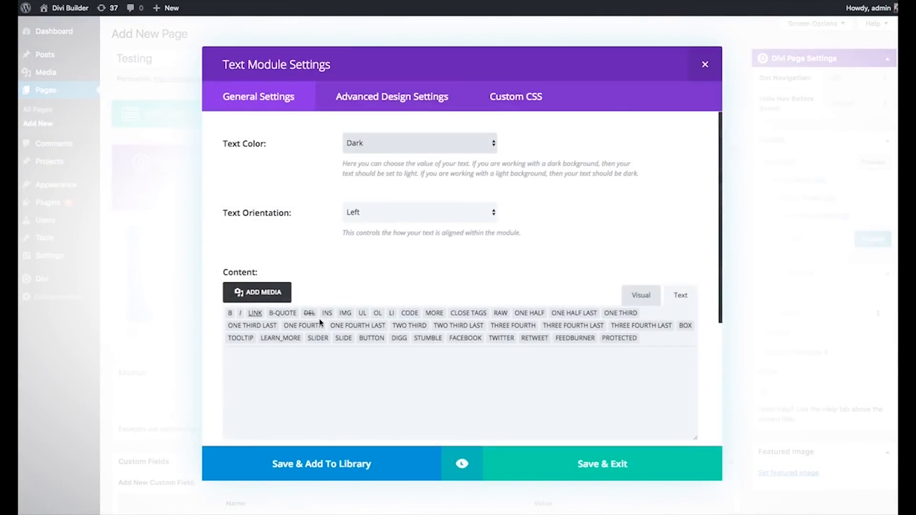
{"action": "scroll", "coordinate": [385, 374], "scroll_direction": "down", "scroll_amount": 1}
{"action": "left_click", "coordinate": [385, 374]}
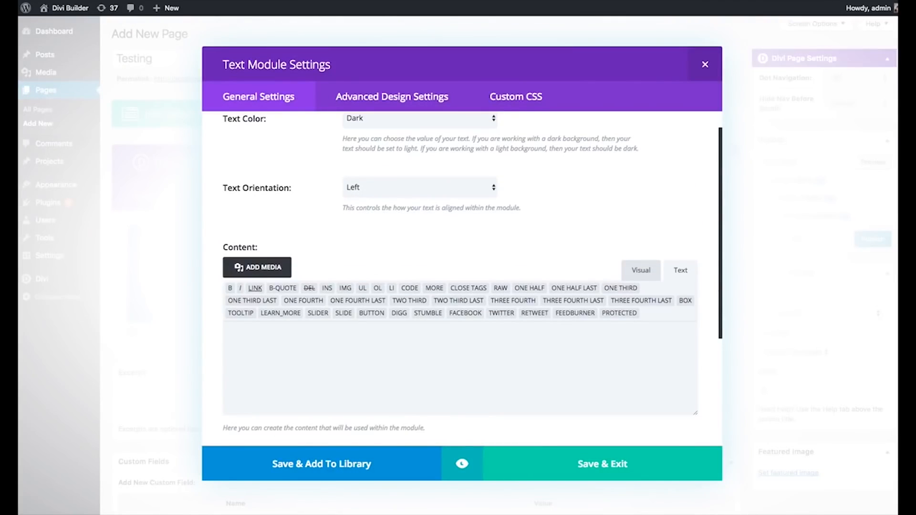
{"action": "key", "text": "super+v"}
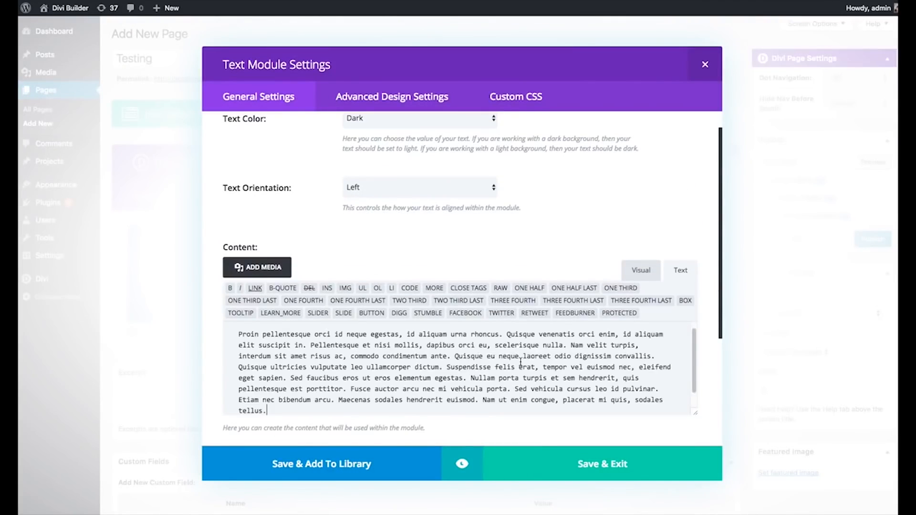
{"action": "left_click", "coordinate": [588, 465]}
Step: Place a duplicate of the Text module in the second column, then delete the whole row
{"action": "left_click", "coordinate": [224, 253]}
{"action": "left_click_drag", "start_coordinate": [277, 281], "coordinate": [560, 255]}
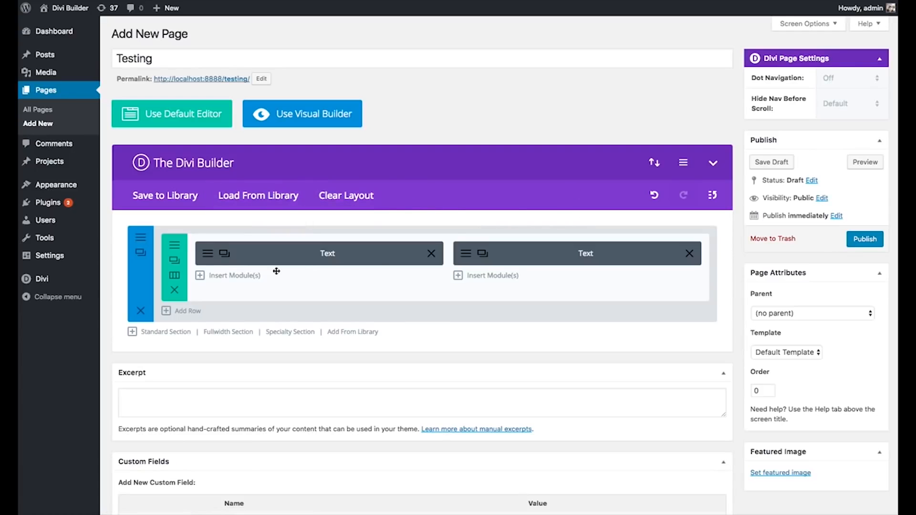
{"action": "left_click", "coordinate": [174, 294]}
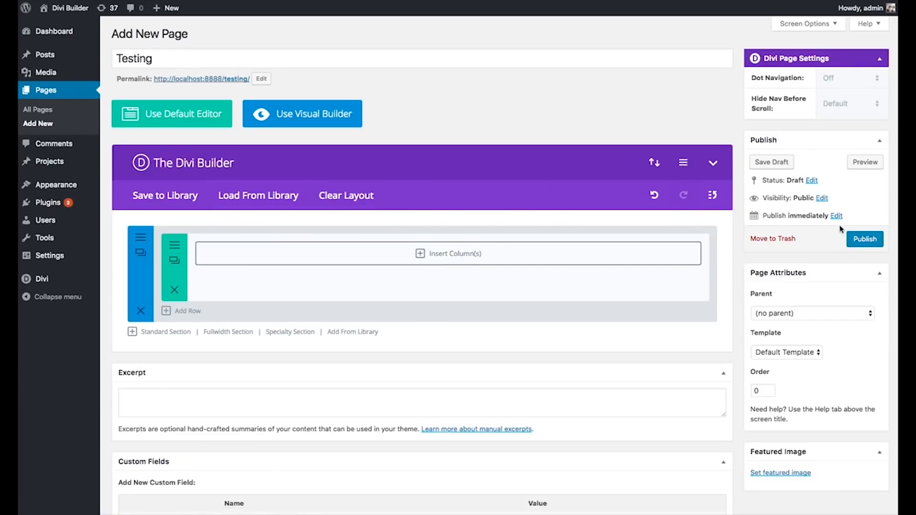
Step: Open the Testing page in the Visual Builder and insert a row with two equal columns
{"action": "left_click", "coordinate": [320, 119]}
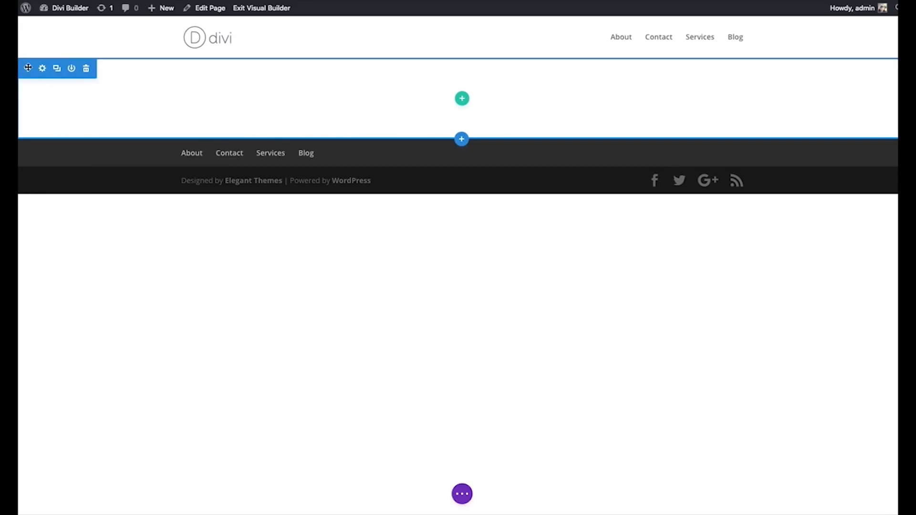
{"action": "left_click", "coordinate": [463, 100]}
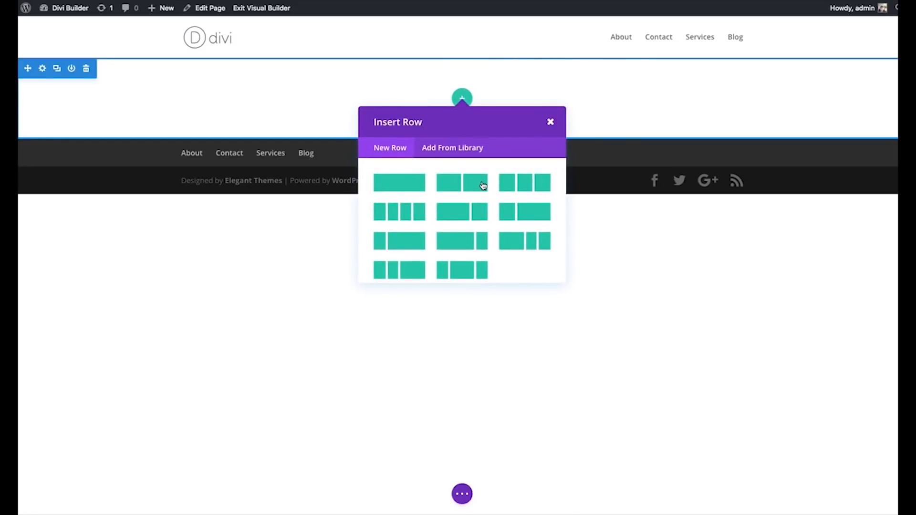
{"action": "left_click", "coordinate": [483, 185]}
Step: Add a Text module with the Proin pellentesque placeholder paragraph to the first column and place a duplicate of it in the second column
{"action": "scroll", "coordinate": [344, 245], "scroll_direction": "down", "scroll_amount": 5}
{"action": "scroll", "coordinate": [370, 218], "scroll_direction": "down", "scroll_amount": 10}
{"action": "left_click", "coordinate": [357, 218]}
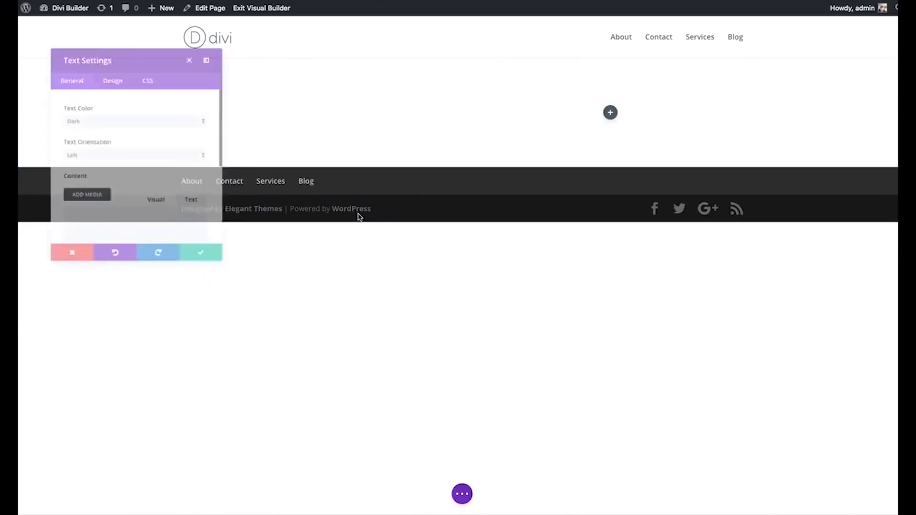
{"action": "left_click", "coordinate": [121, 237]}
{"action": "key", "text": "ctrl+v"}
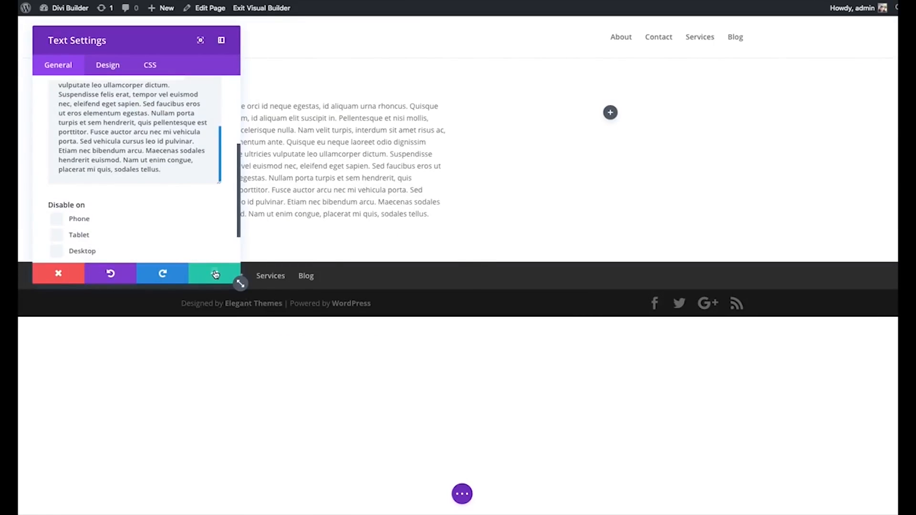
{"action": "left_click", "coordinate": [216, 274]}
{"action": "left_click", "coordinate": [314, 128]}
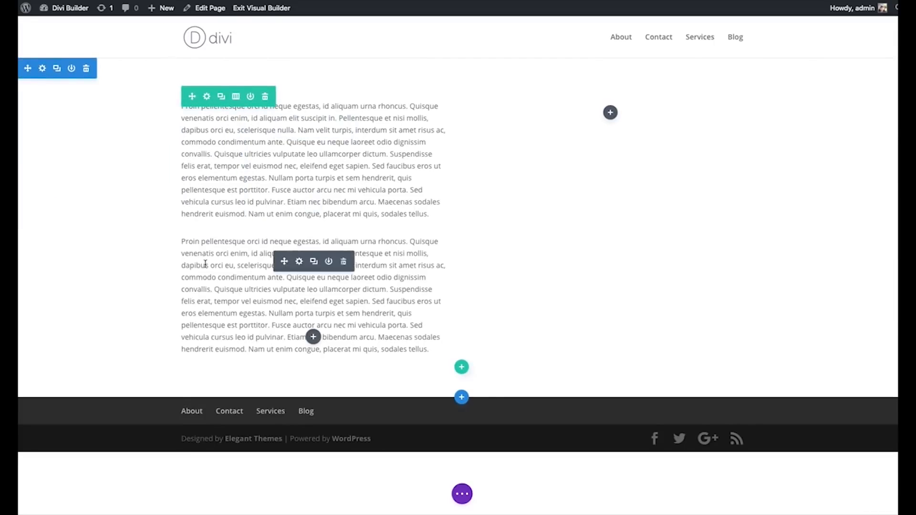
{"action": "left_click_drag", "start_coordinate": [284, 261], "coordinate": [703, 163]}
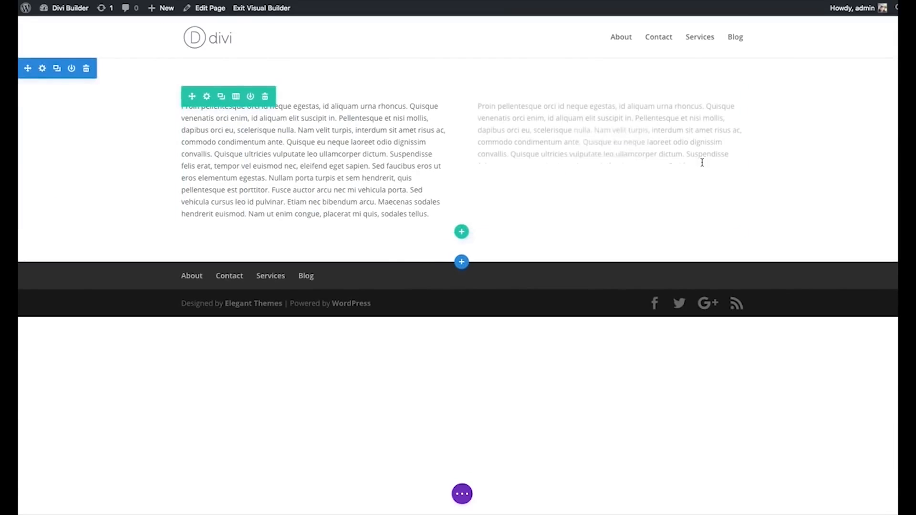
Step: Bring up the saved Divi Library layouts for loading onto the page
{"action": "left_click", "coordinate": [464, 493]}
{"action": "left_click", "coordinate": [352, 492]}
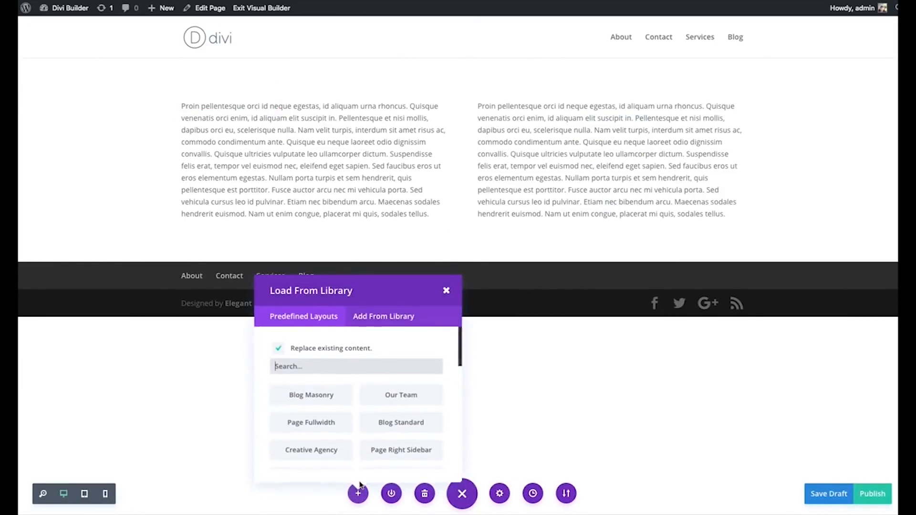
{"action": "left_click", "coordinate": [381, 319]}
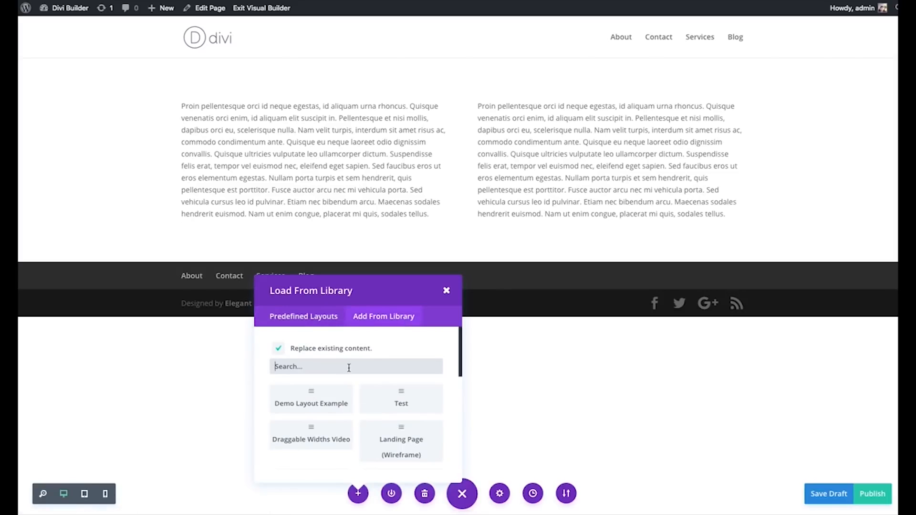